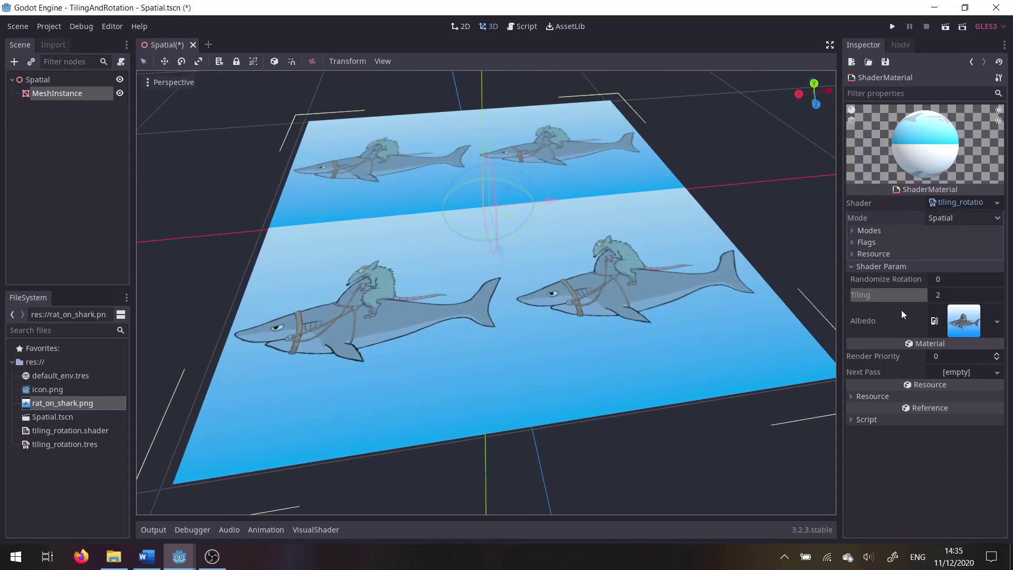
# Set the shader's Tiling to 3 and raise Randomize Rotation to about 0.154 on the rat_on_shark plane material
pyautogui.click(945, 294)
pyautogui.write('3')
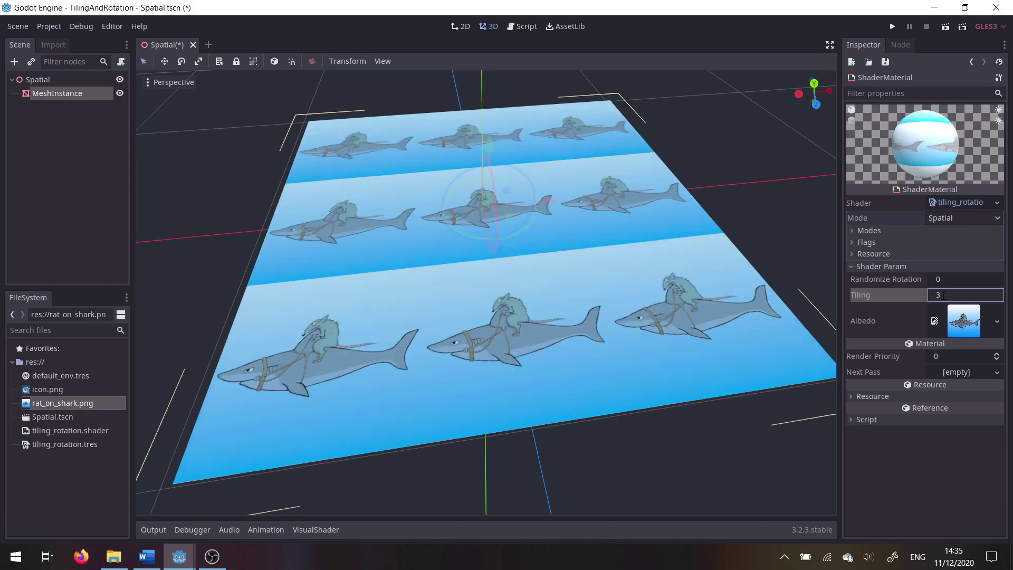
pyautogui.moveTo(944, 279)
pyautogui.mouseDown()
pyautogui.moveTo(973, 279)
pyautogui.moveTo(946, 279)
pyautogui.mouseUp()
pyautogui.moveTo(426, 317); pyautogui.dragTo(518, 309, button='middle')
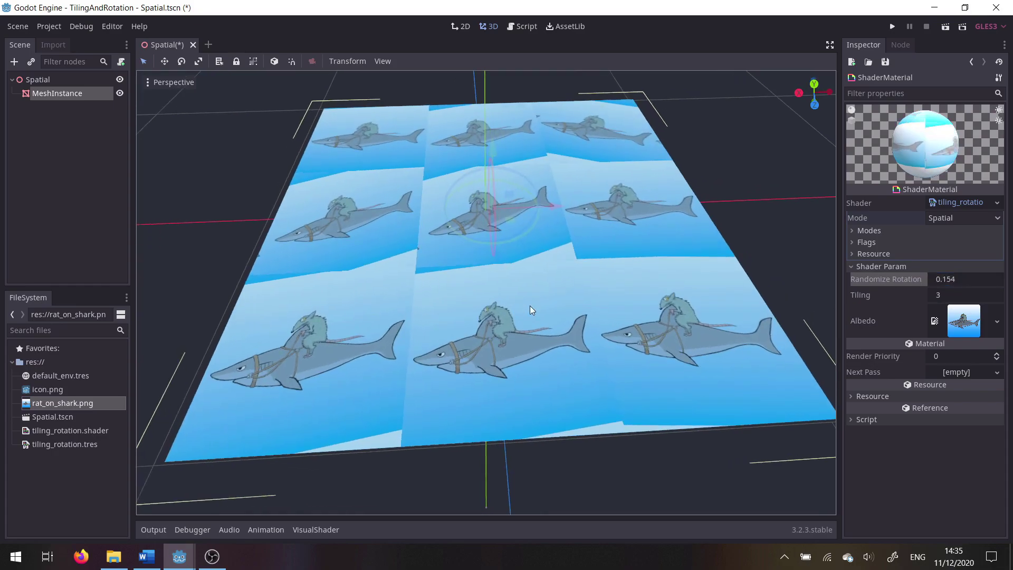
pyautogui.moveTo(616, 343); pyautogui.dragTo(582, 350, button='middle')
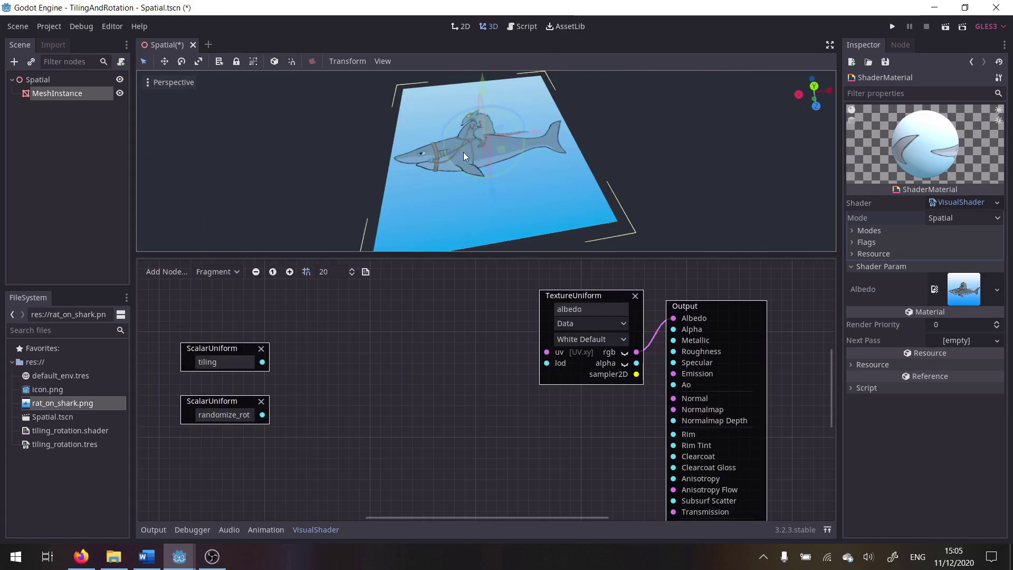
pyautogui.moveTo(463, 153); pyautogui.dragTo(496, 196, button='middle')
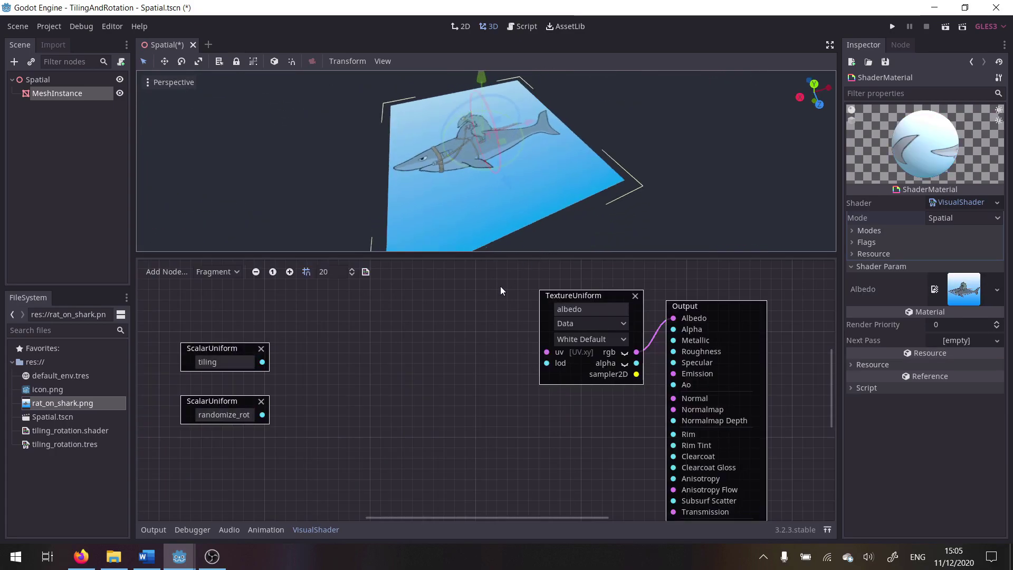
pyautogui.moveTo(601, 296); pyautogui.dragTo(612, 297)
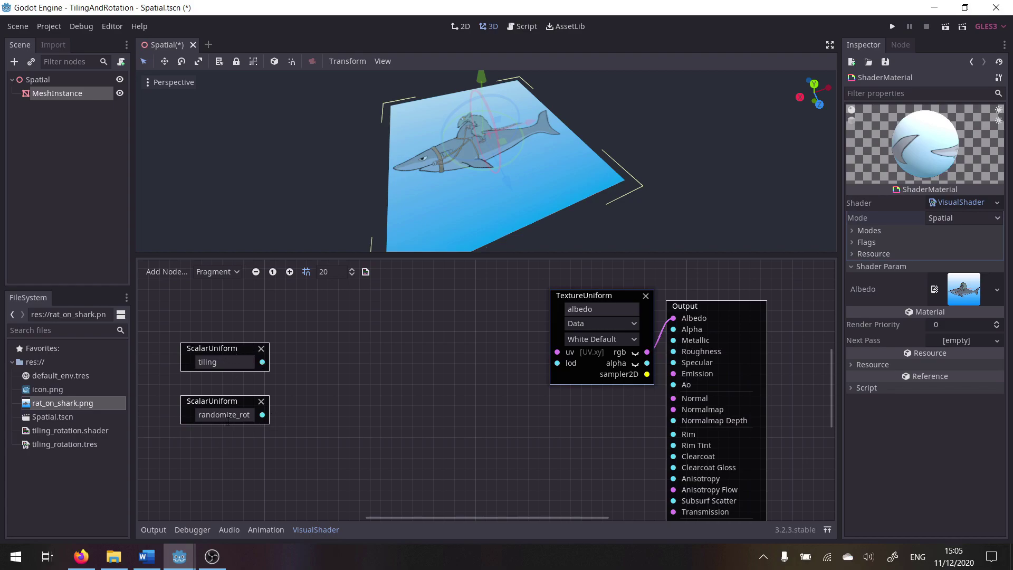
pyautogui.moveTo(606, 295); pyautogui.dragTo(597, 297)
pyautogui.moveTo(642, 295); pyautogui.dragTo(625, 307, button='middle')
pyautogui.moveTo(399, 362); pyautogui.dragTo(452, 361, button='middle')
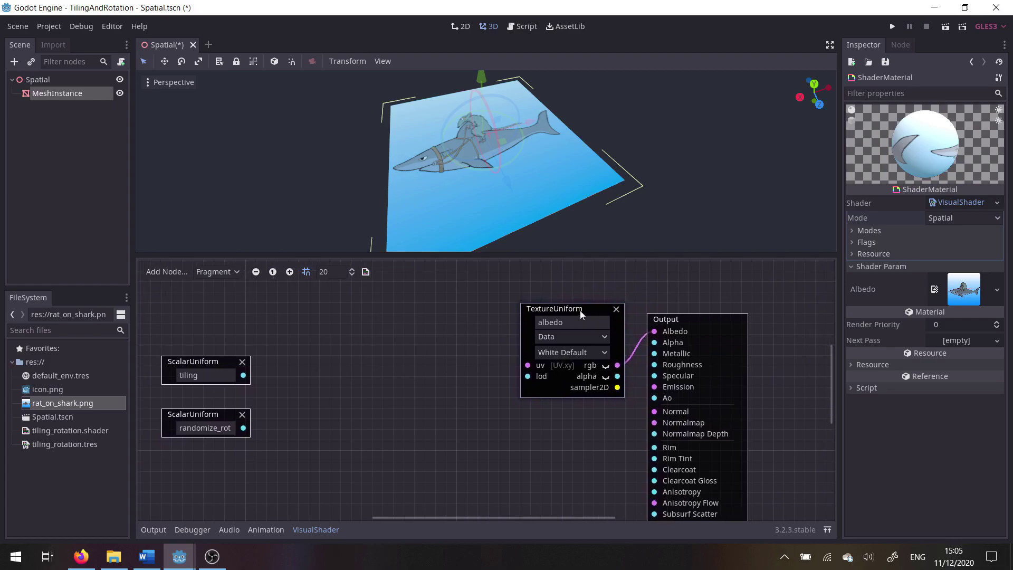
pyautogui.moveTo(457, 347); pyautogui.dragTo(445, 365, button='middle')
# Add a UV input node to the fragment graph beside the tiling ScalarUniform and show its preview
pyautogui.click(178, 271)
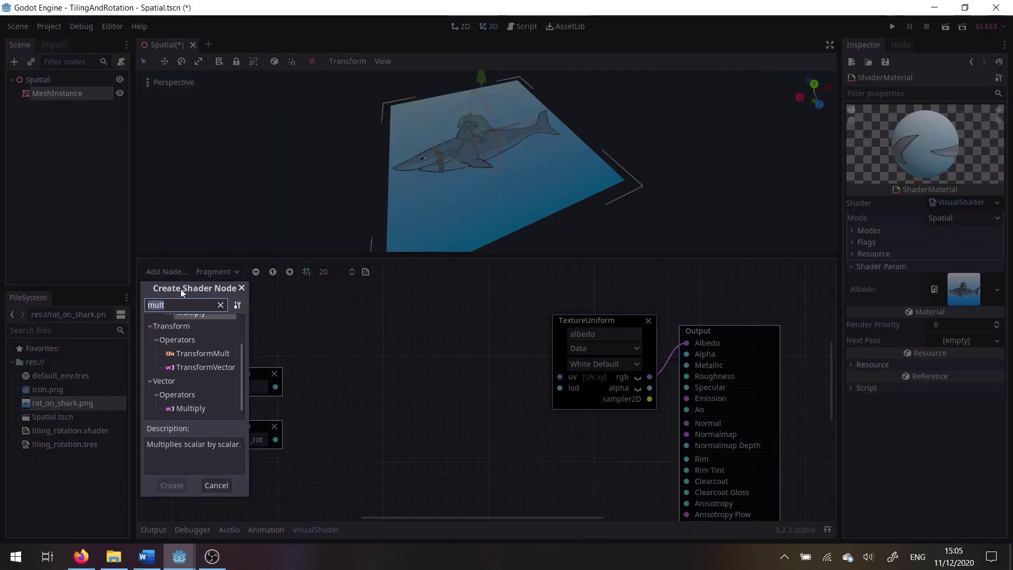
pyautogui.write('uv')
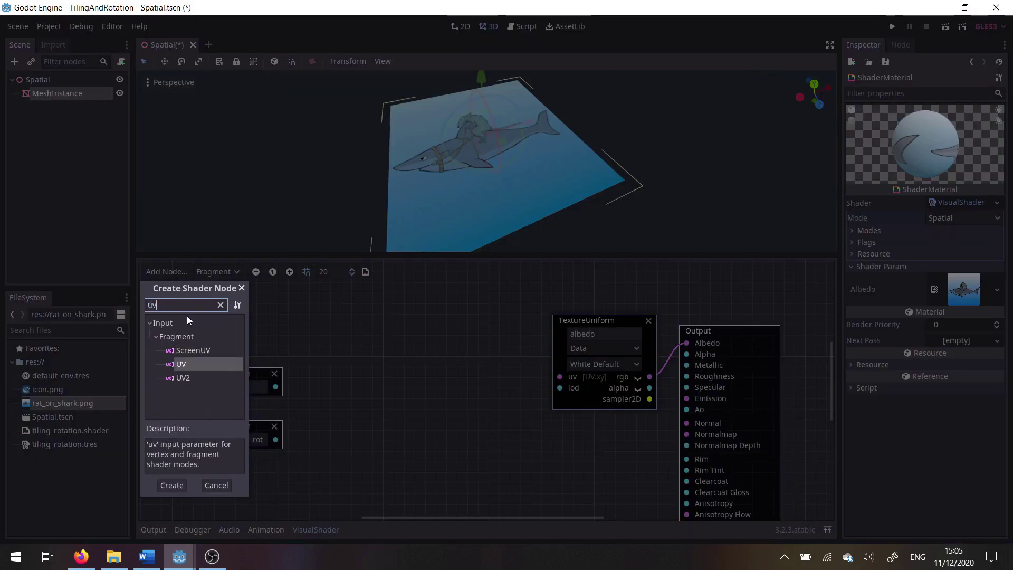
pyautogui.press('Return')
pyautogui.moveTo(519, 394); pyautogui.dragTo(326, 306)
pyautogui.click(368, 333)
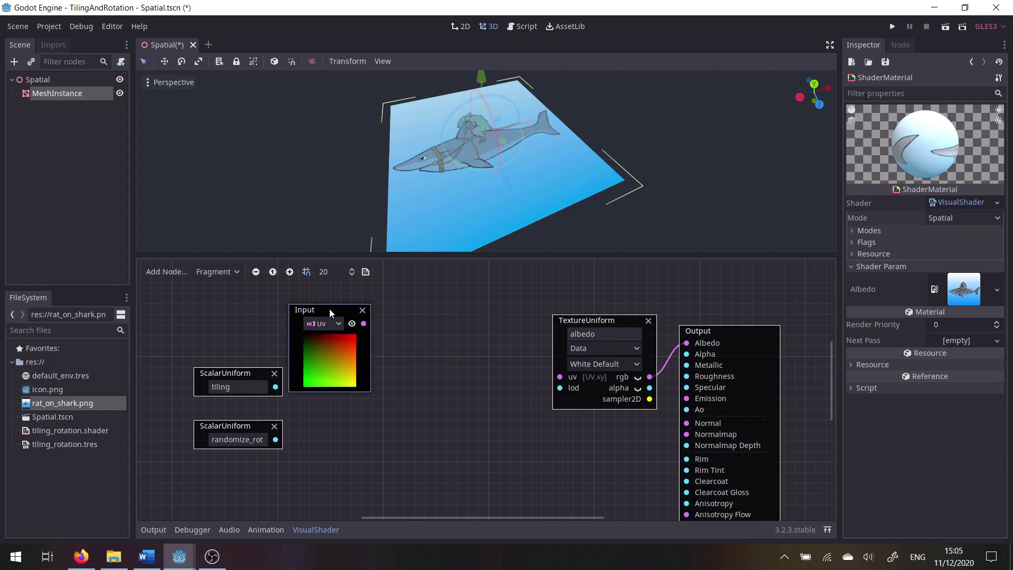
# Add a VectorDecompose node fed by the UV output and preview its x component
pyautogui.click(168, 274)
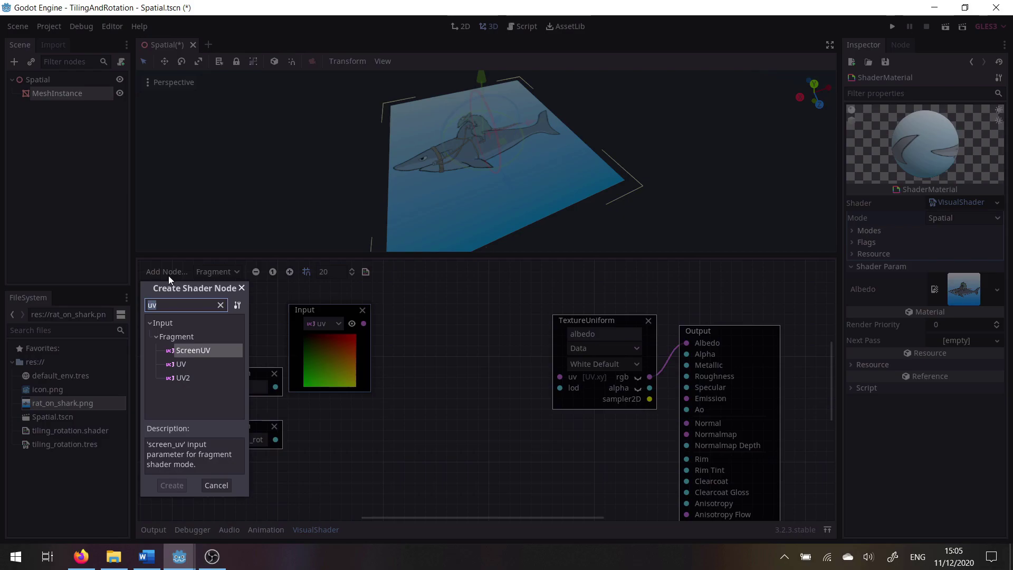
pyautogui.write('dec')
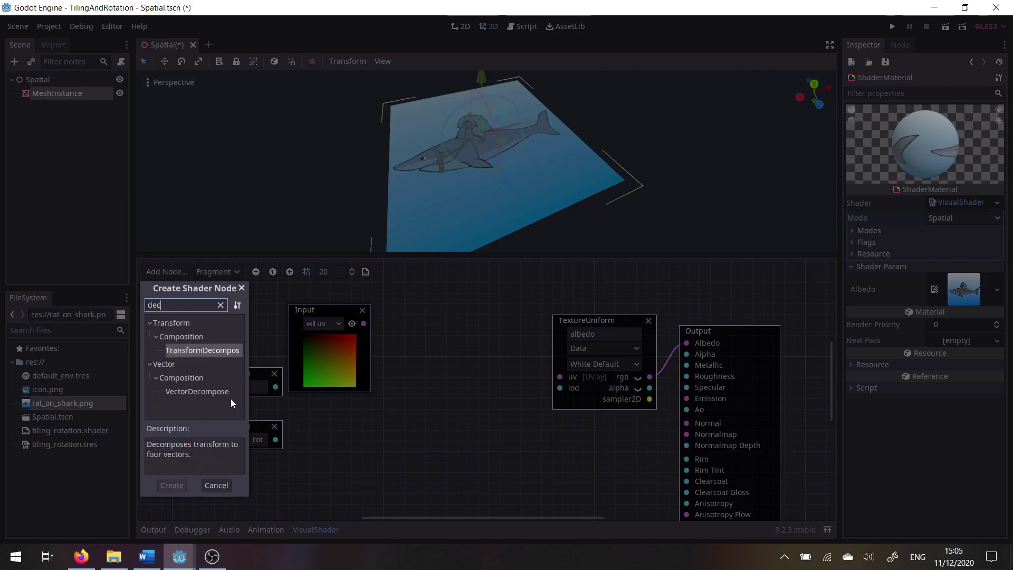
pyautogui.click(218, 393)
pyautogui.press('Return')
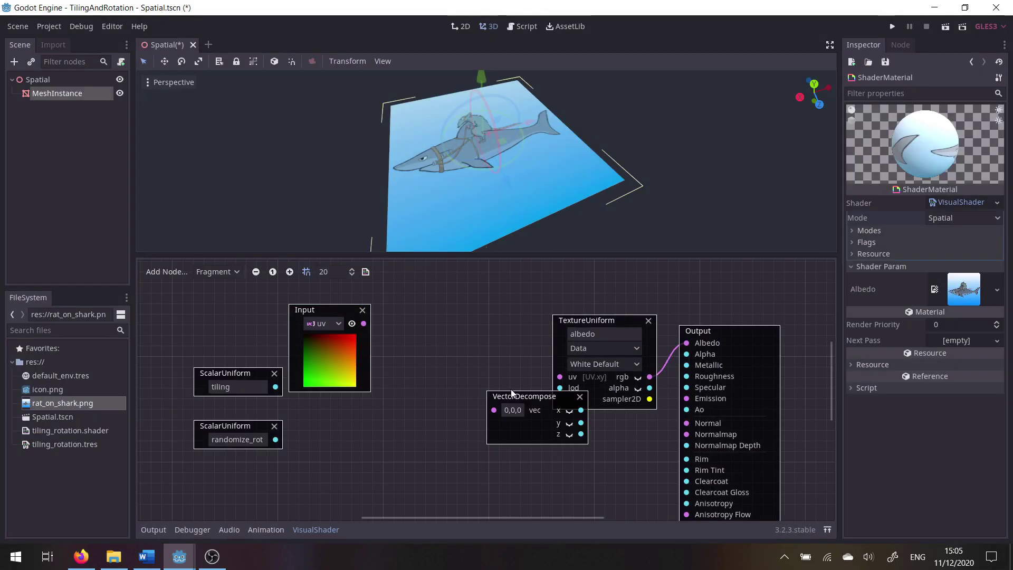
pyautogui.moveTo(511, 395); pyautogui.dragTo(420, 323)
pyautogui.click(466, 333)
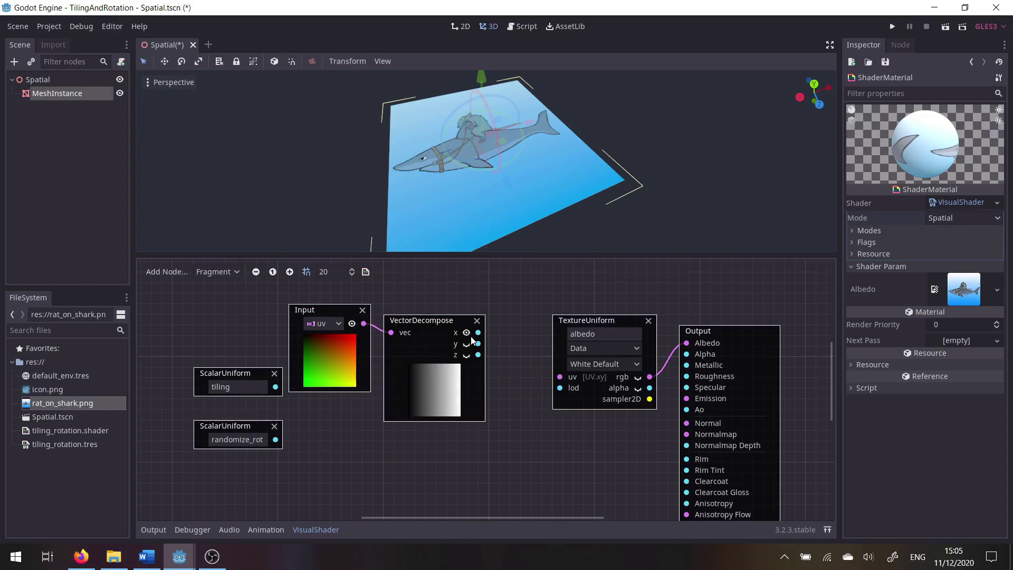
# Compare the previews of the y and x components on the VectorDecompose node
pyautogui.click(467, 345)
pyautogui.click(466, 335)
pyautogui.click(466, 344)
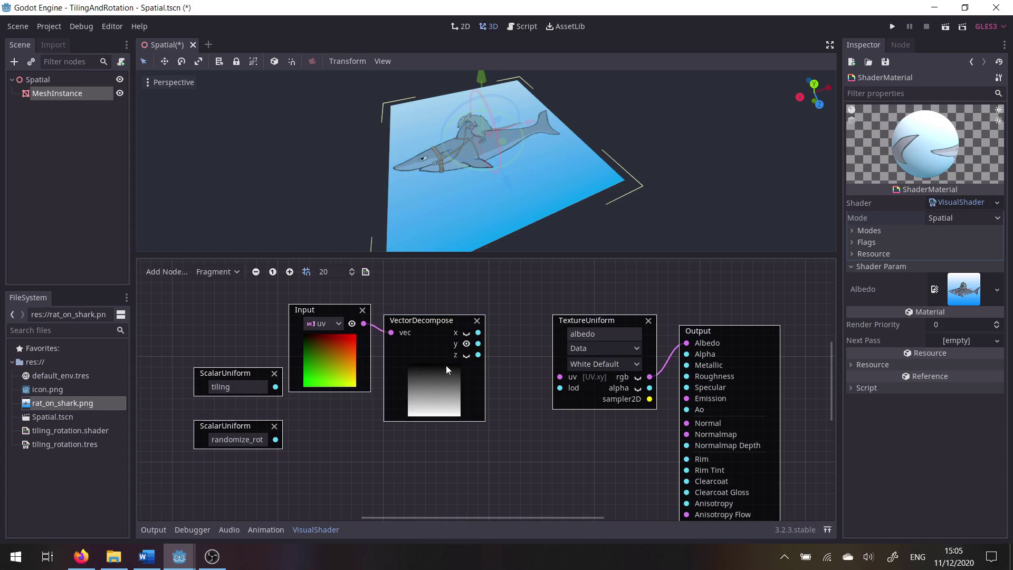
pyautogui.click(466, 332)
# Connect the UV output directly to the albedo TextureUniform's uv input and reposition the VectorDecompose node
pyautogui.moveTo(448, 320); pyautogui.dragTo(448, 311)
pyautogui.moveTo(495, 404)
pyautogui.mouseDown(button='middle')
pyautogui.moveTo(519, 345)
pyautogui.moveTo(508, 390)
pyautogui.mouseUp(button='middle')
pyautogui.moveTo(376, 309); pyautogui.dragTo(573, 362)
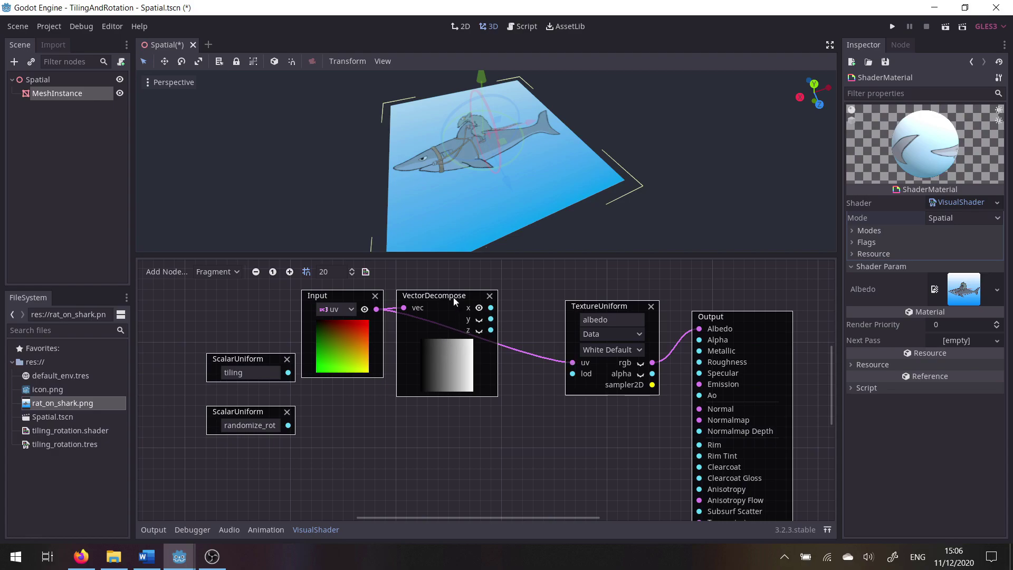
pyautogui.moveTo(431, 301); pyautogui.dragTo(442, 302)
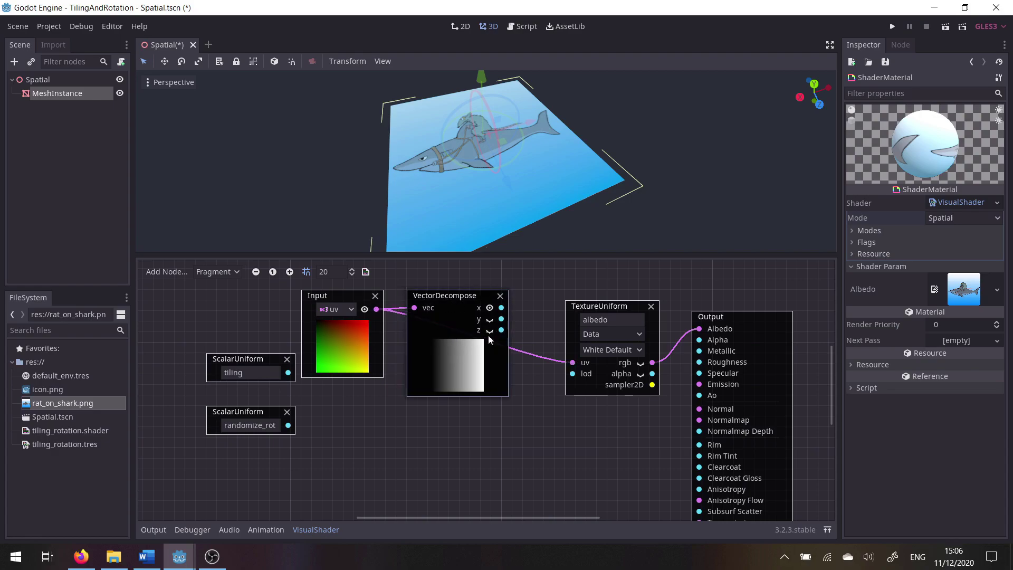
# Add a scalar Multiply node below the TextureUniform and connect the decomposed x component to its a input
pyautogui.click(166, 273)
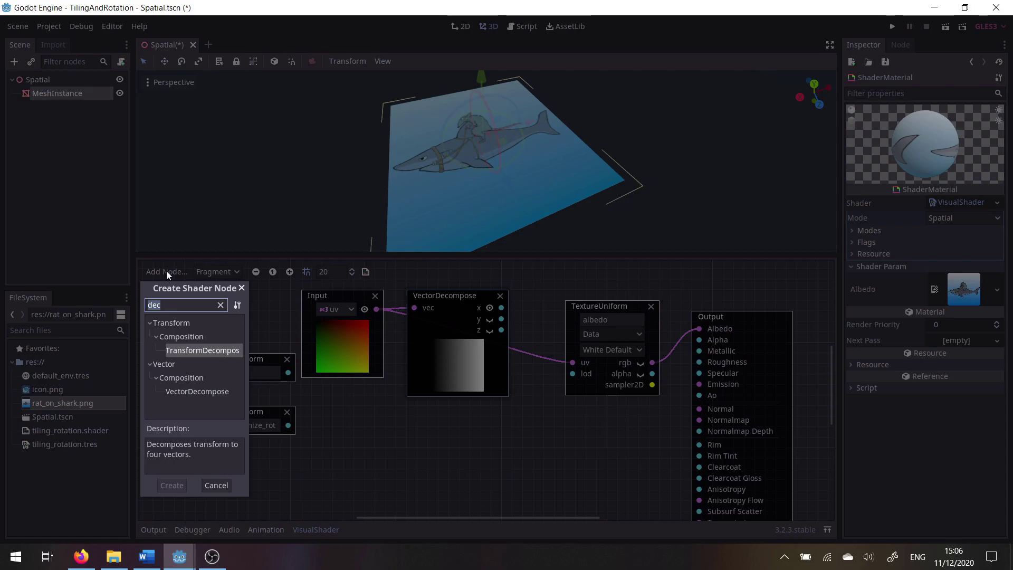
pyautogui.write('multi')
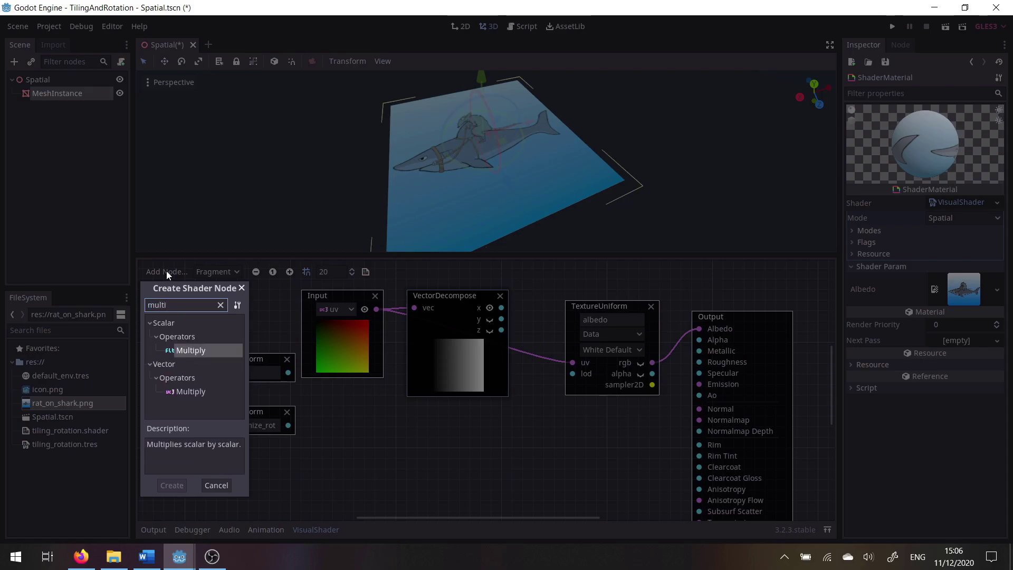
pyautogui.press('Return')
pyautogui.moveTo(505, 400); pyautogui.dragTo(551, 422)
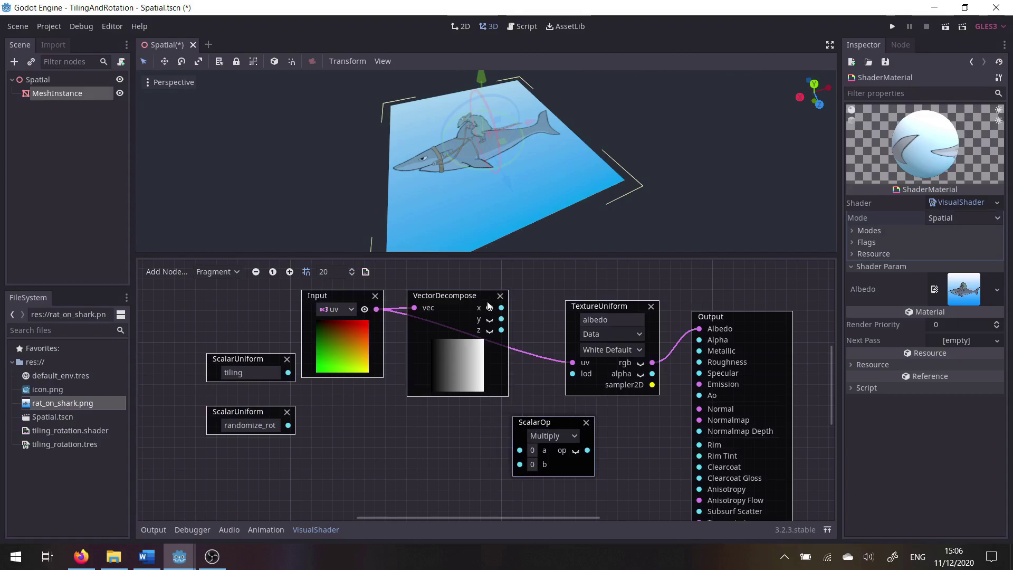
pyautogui.moveTo(501, 307); pyautogui.dragTo(577, 422)
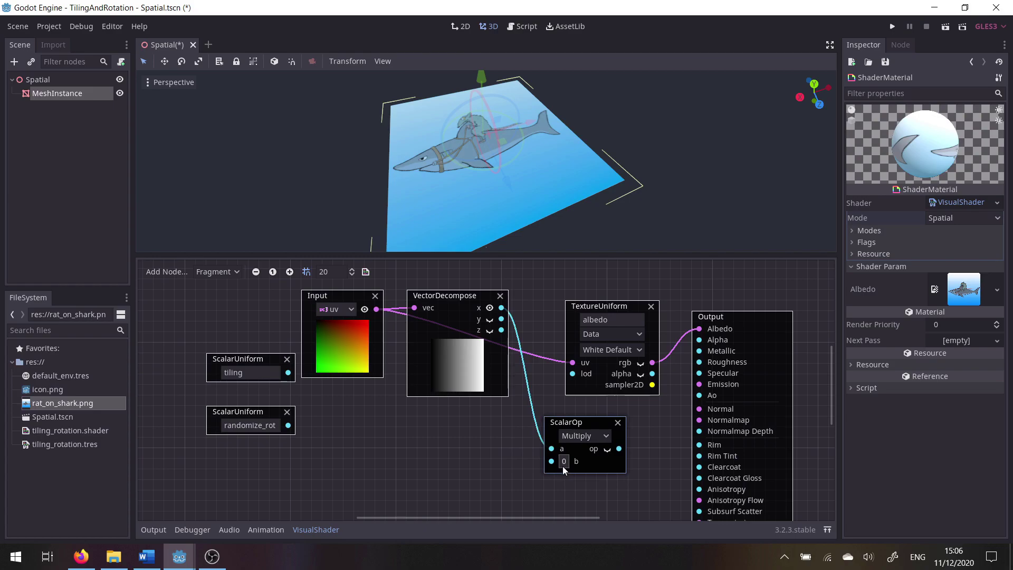
# Set the scalar Multiply node's b value to 2 and show the preview of its result
pyautogui.click(564, 461)
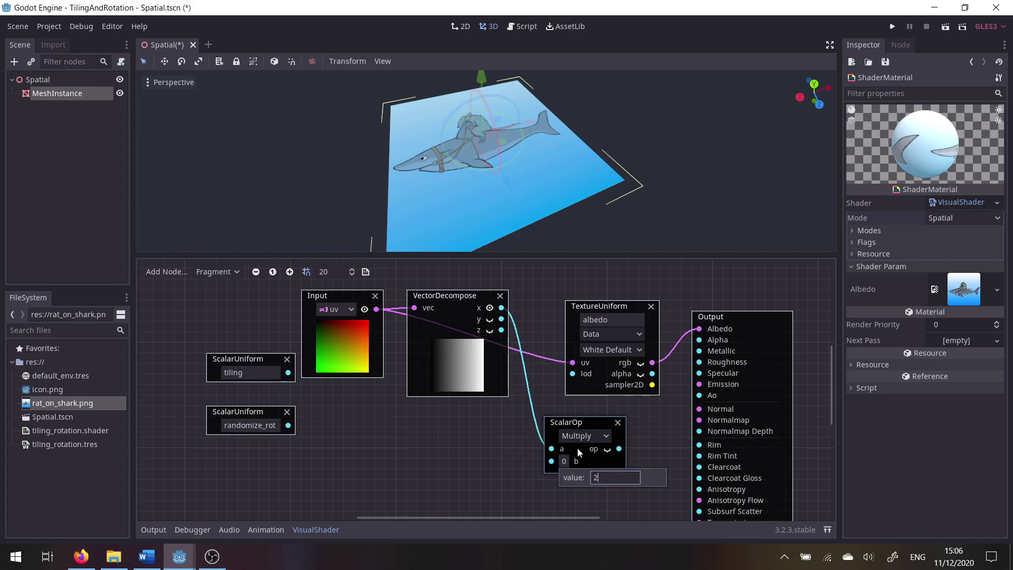
pyautogui.press('Return')
pyautogui.click(608, 449)
pyautogui.moveTo(636, 499); pyautogui.dragTo(624, 436, button='middle')
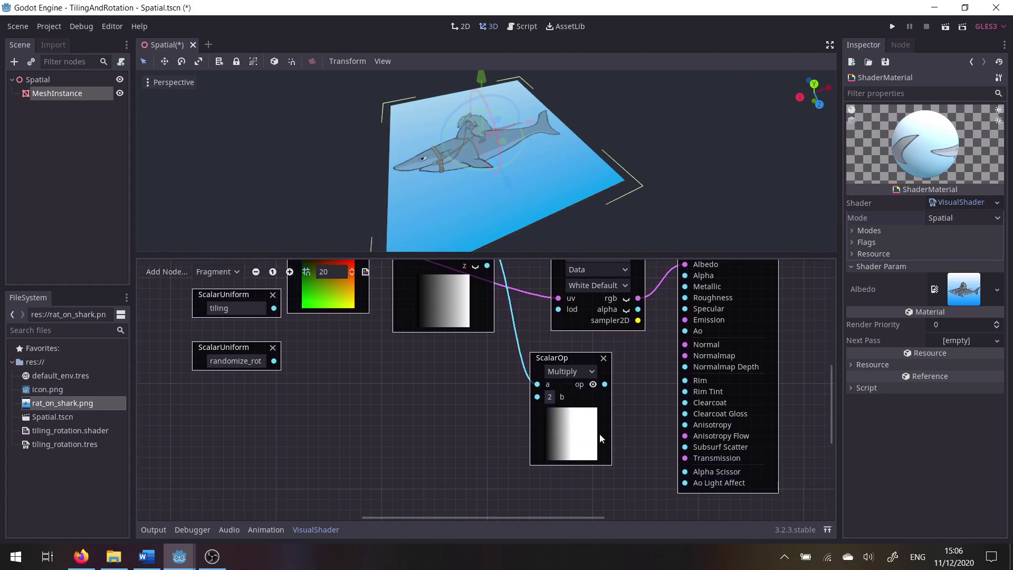
pyautogui.moveTo(473, 379); pyautogui.dragTo(467, 401, button='middle')
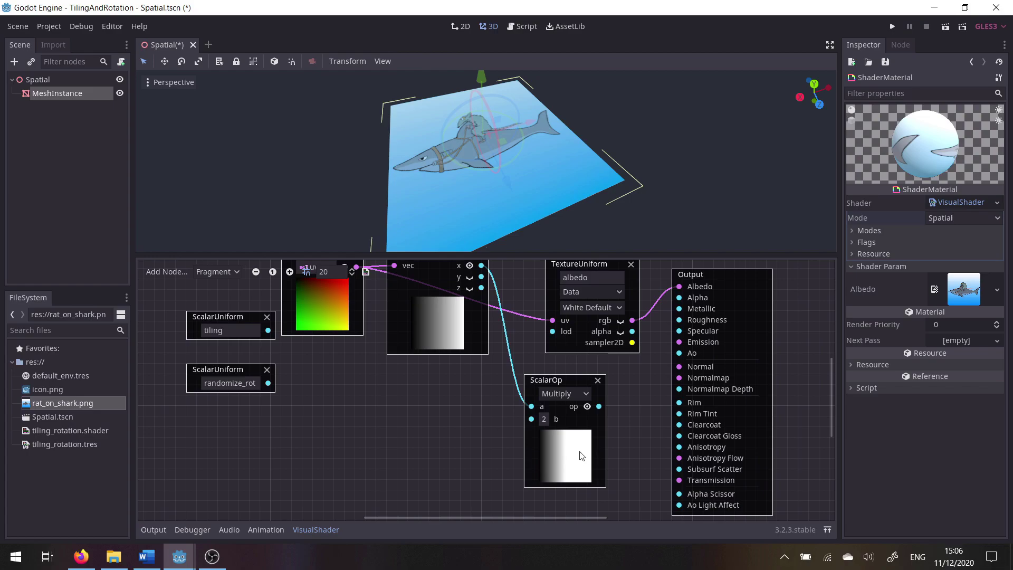
pyautogui.moveTo(486, 441); pyautogui.dragTo(504, 454, button='middle')
pyautogui.moveTo(573, 391); pyautogui.dragTo(563, 381)
pyautogui.moveTo(461, 392); pyautogui.dragTo(479, 400, button='middle')
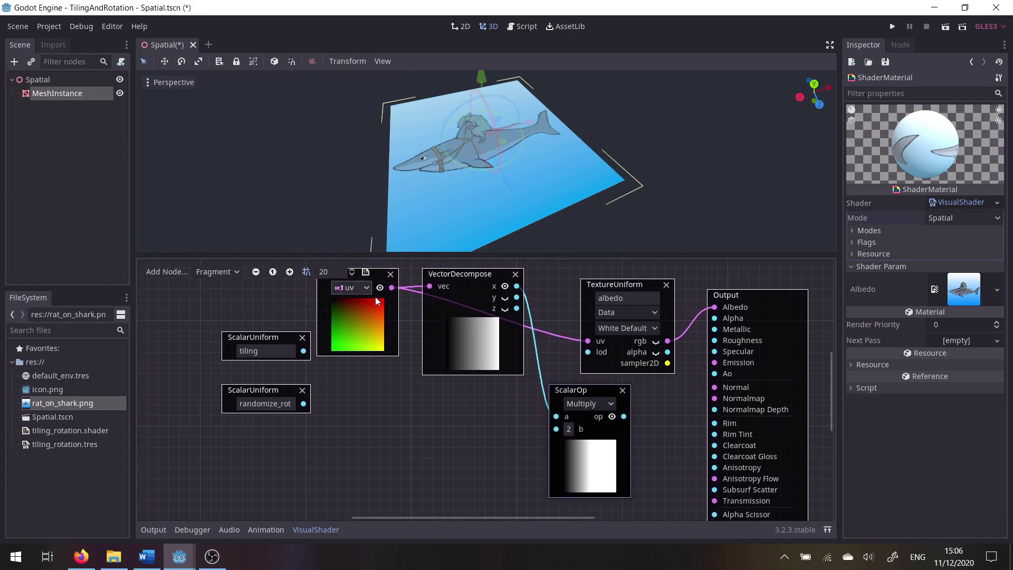
# Add a vector Multiply node below the VectorDecompose node and connect the UV output to its a input
pyautogui.click(157, 274)
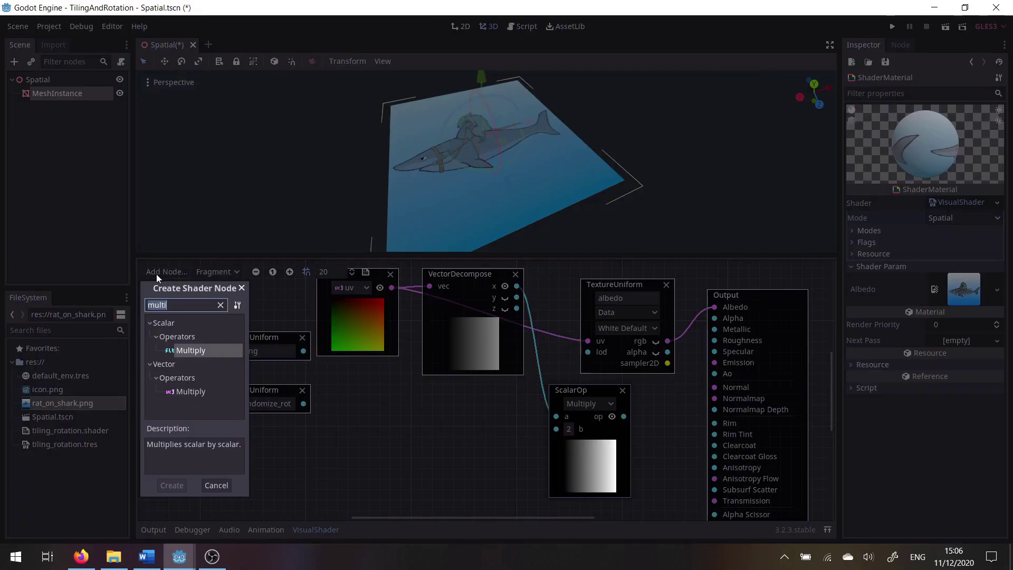
pyautogui.click(222, 390)
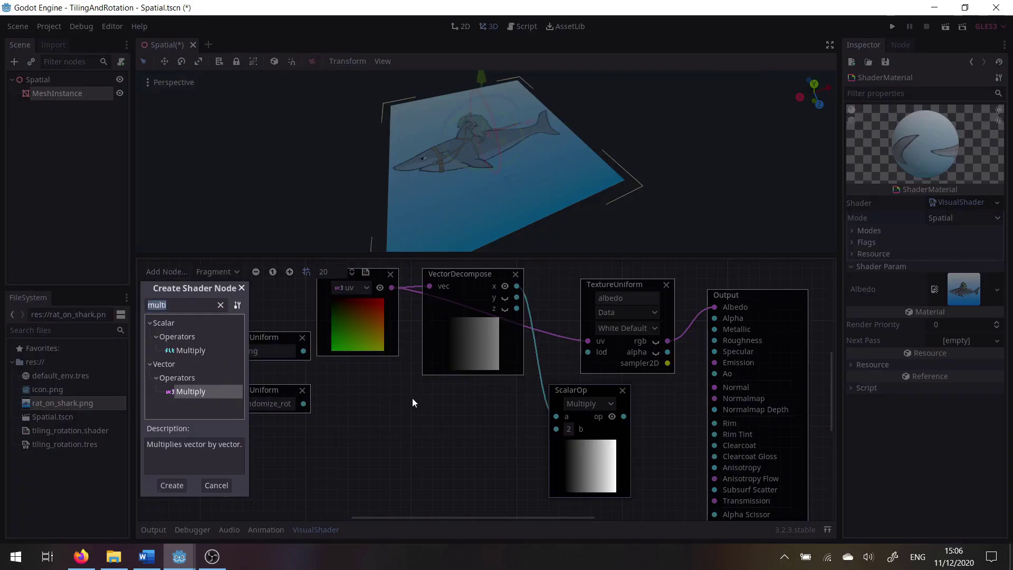
pyautogui.press('Return')
pyautogui.moveTo(515, 394); pyautogui.dragTo(412, 391)
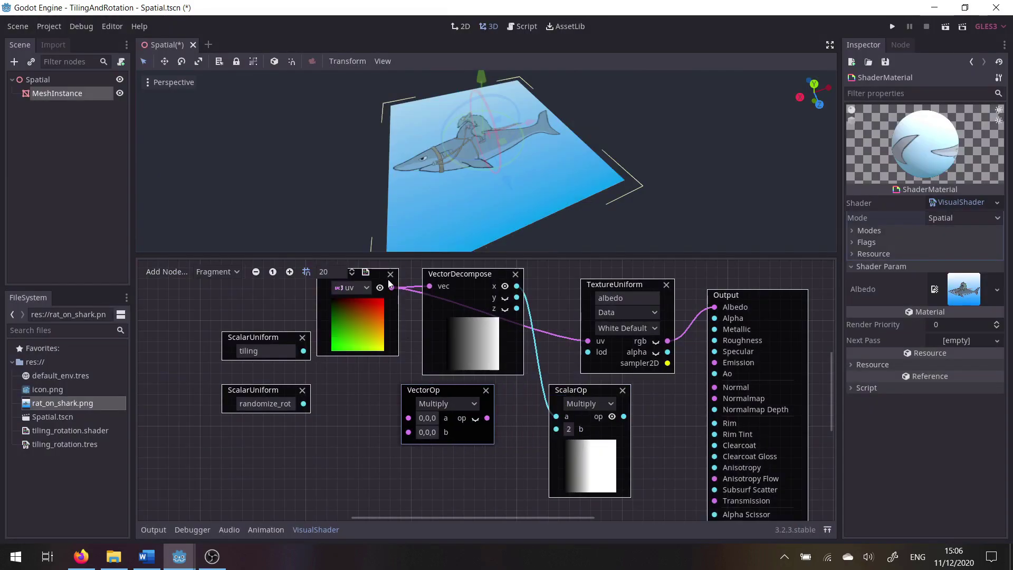
pyautogui.moveTo(391, 287); pyautogui.dragTo(403, 416)
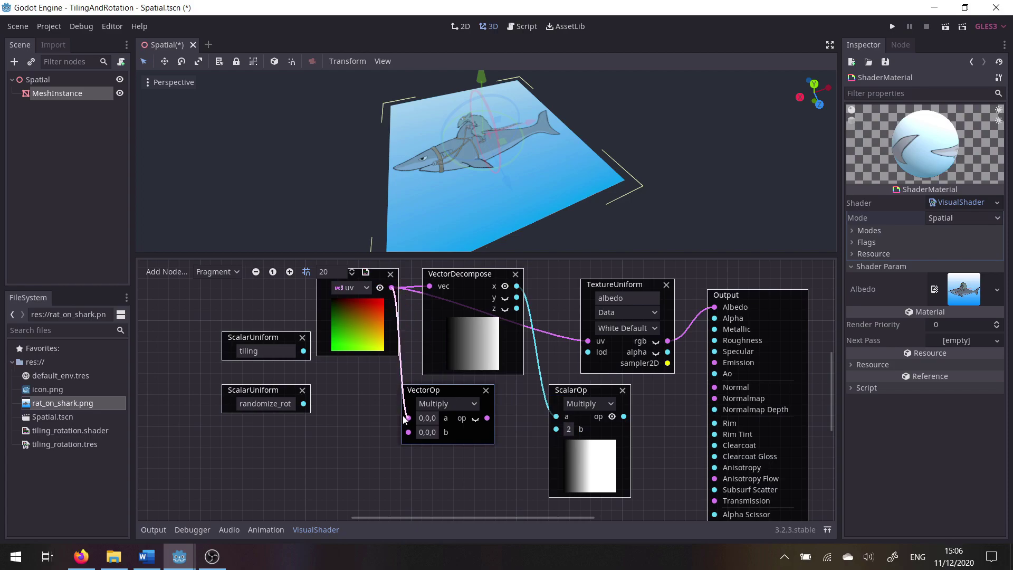
# Set the vector Multiply node's b value to 2,2,0 and show the preview of its result
pyautogui.click(428, 429)
pyautogui.write('2')
pyautogui.press('Tab')
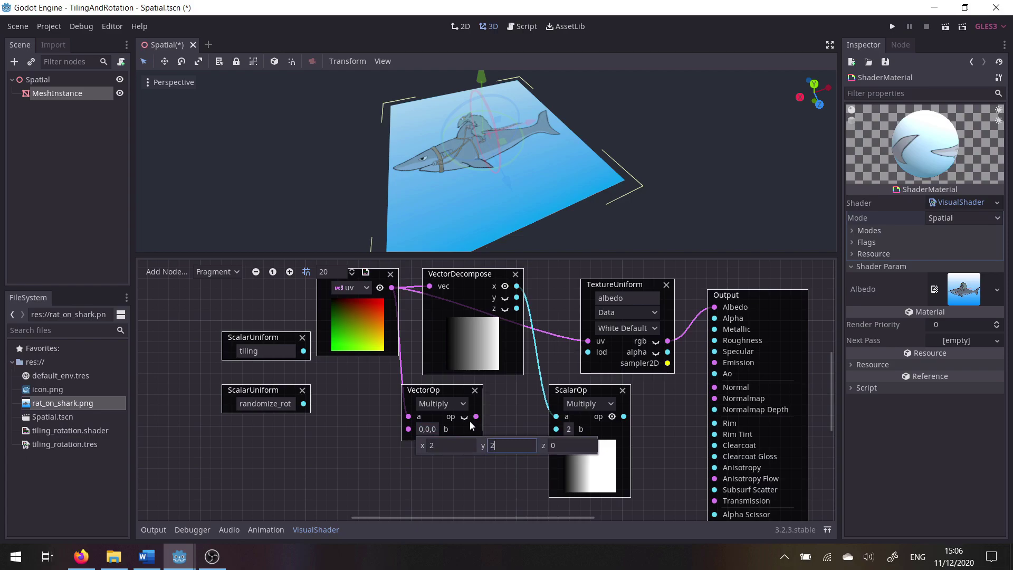
pyautogui.press('Return')
pyautogui.click(465, 416)
# Delete the scalar Multiply node and the VectorDecompose node from the graph
pyautogui.scroll(-2, 530, 438)
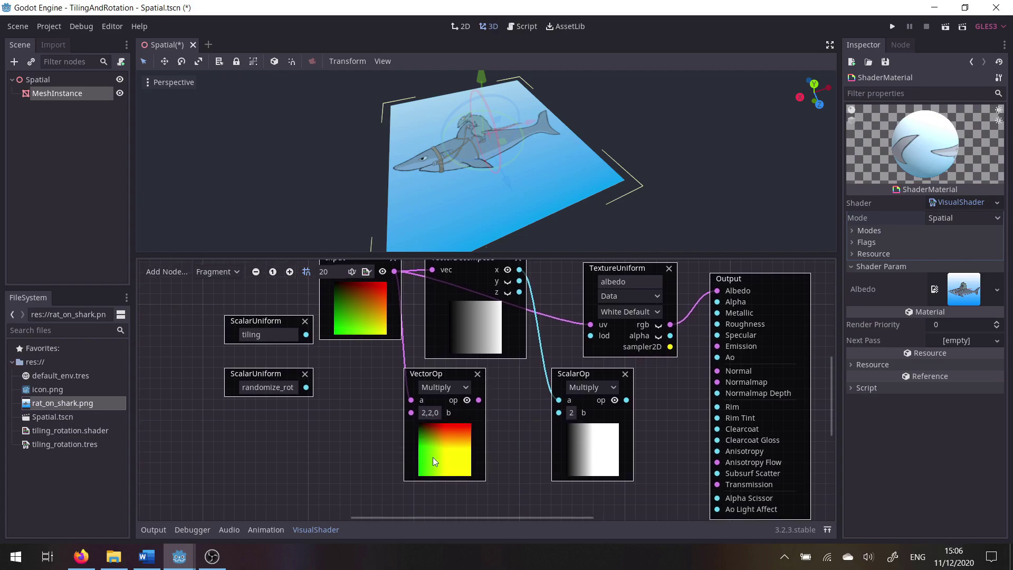
pyautogui.click(625, 374)
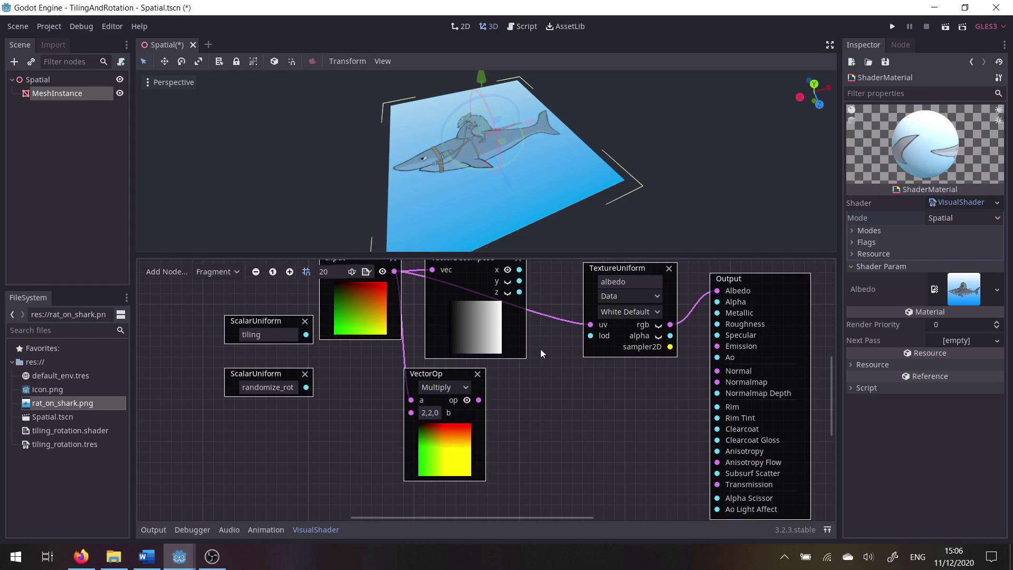
pyautogui.click(530, 276)
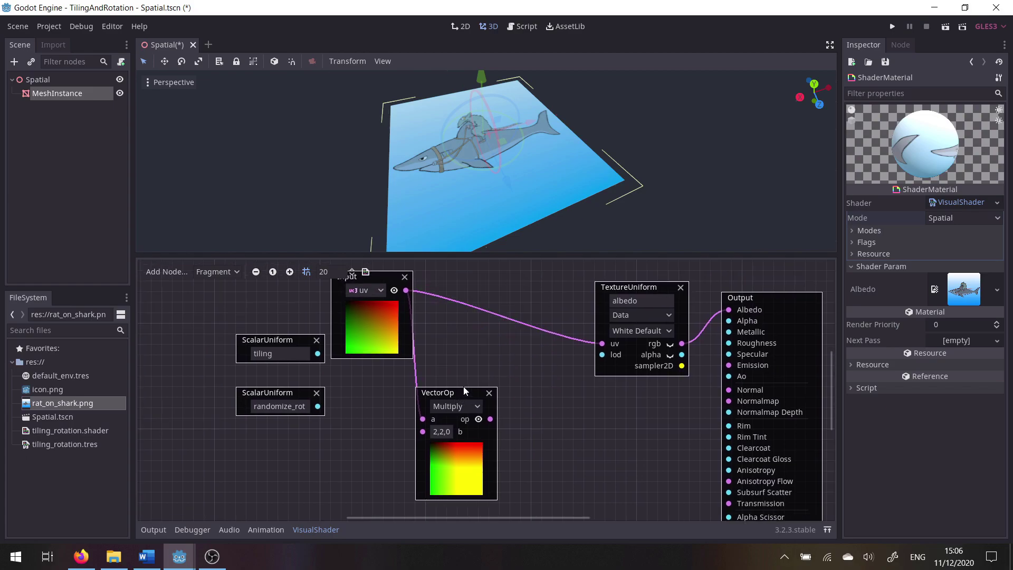
# Connect the vector Multiply output to the TextureUniform's uv input and place the node between UV and the texture
pyautogui.moveTo(433, 473); pyautogui.dragTo(465, 411)
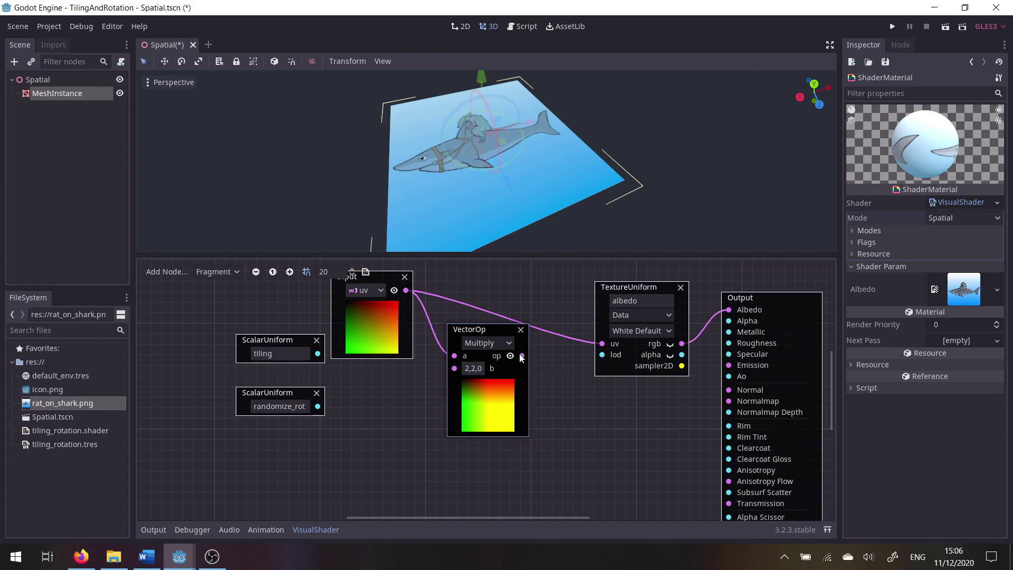
pyautogui.moveTo(522, 356); pyautogui.dragTo(602, 344)
pyautogui.moveTo(497, 328); pyautogui.dragTo(497, 276)
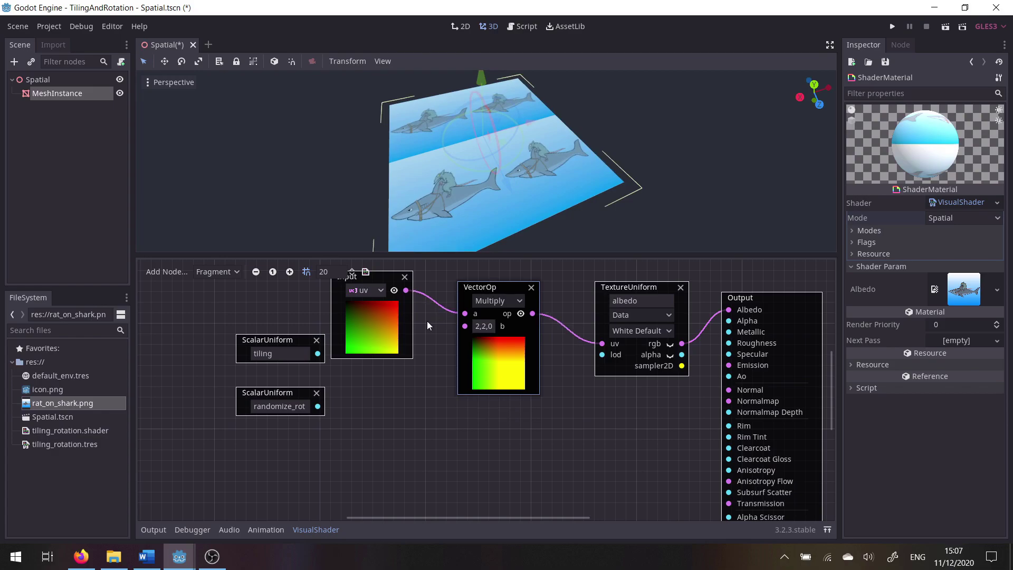
pyautogui.moveTo(426, 321); pyautogui.dragTo(458, 357, button='middle')
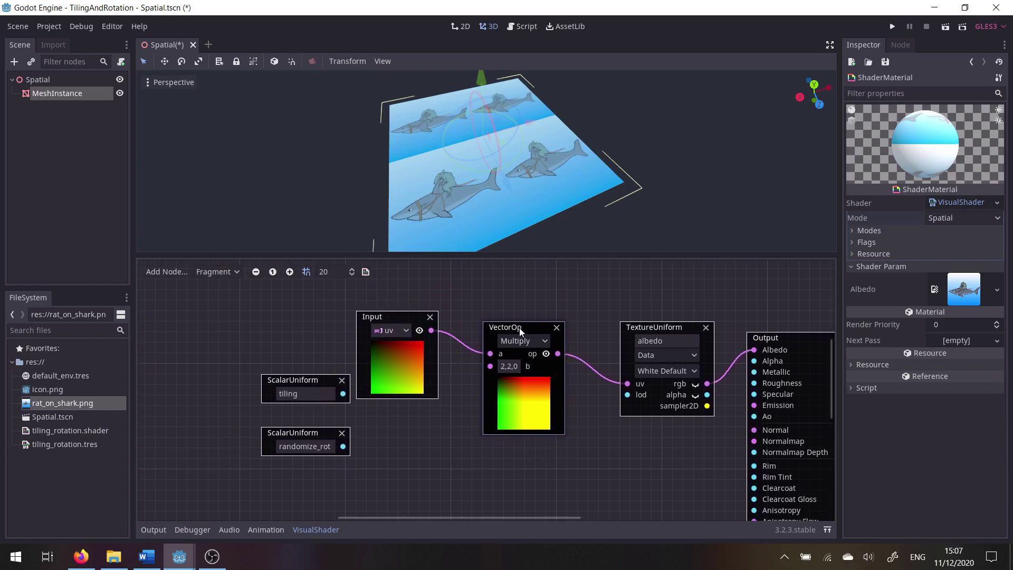
# Move the vector Multiply node closer to the UV Input node to free space before the TextureUniform
pyautogui.moveTo(520, 327); pyautogui.dragTo(499, 314)
pyautogui.moveTo(499, 314); pyautogui.dragTo(519, 335, button='middle')
pyautogui.moveTo(518, 335)
pyautogui.mouseDown()
pyautogui.moveTo(523, 323)
pyautogui.moveTo(513, 323)
pyautogui.mouseUp()
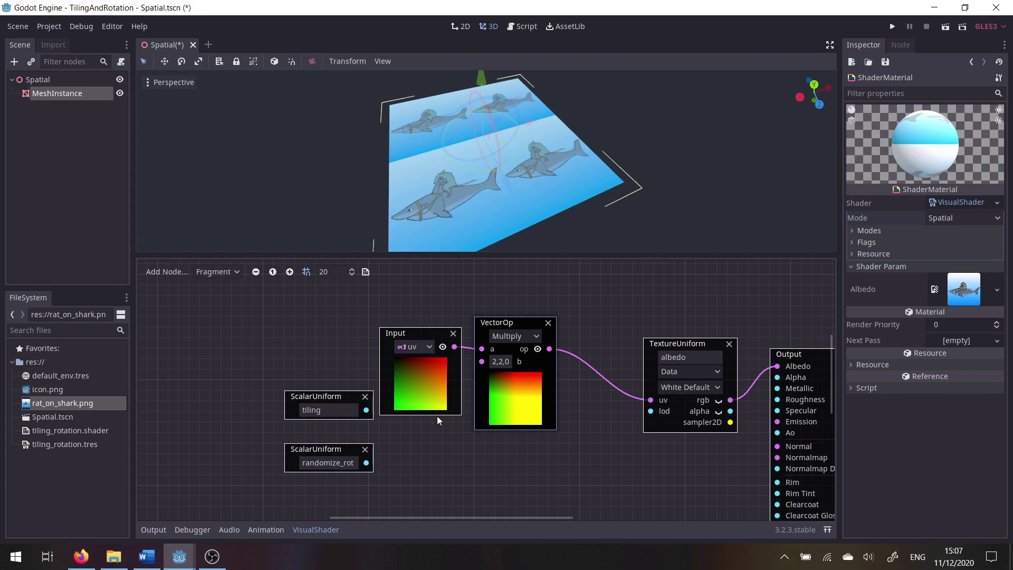
# Add a vector Fract node and place it below the vector Multiply and TextureUniform nodes
pyautogui.scroll(-1, 474, 389)
pyautogui.click(160, 273)
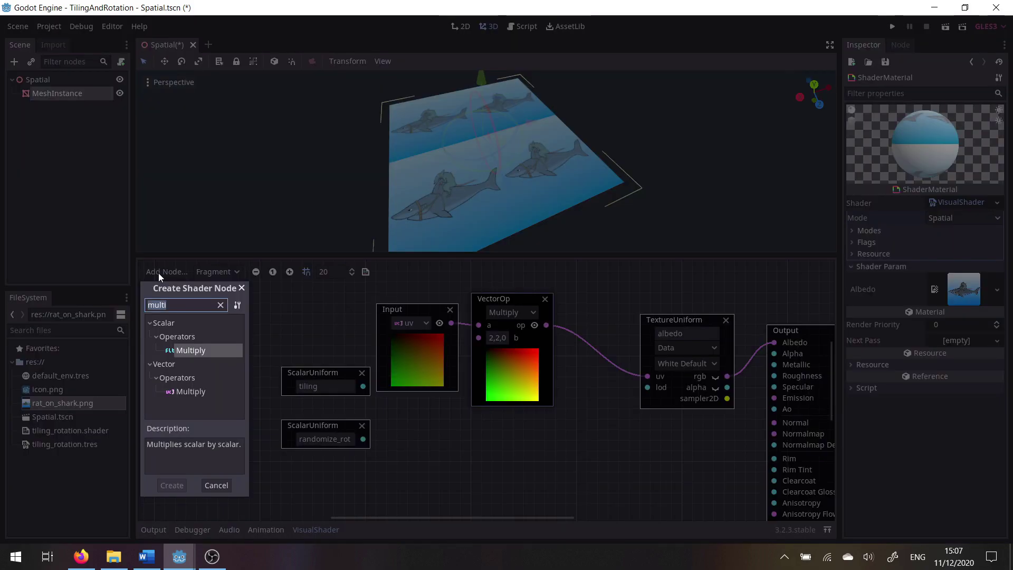
pyautogui.write('frac')
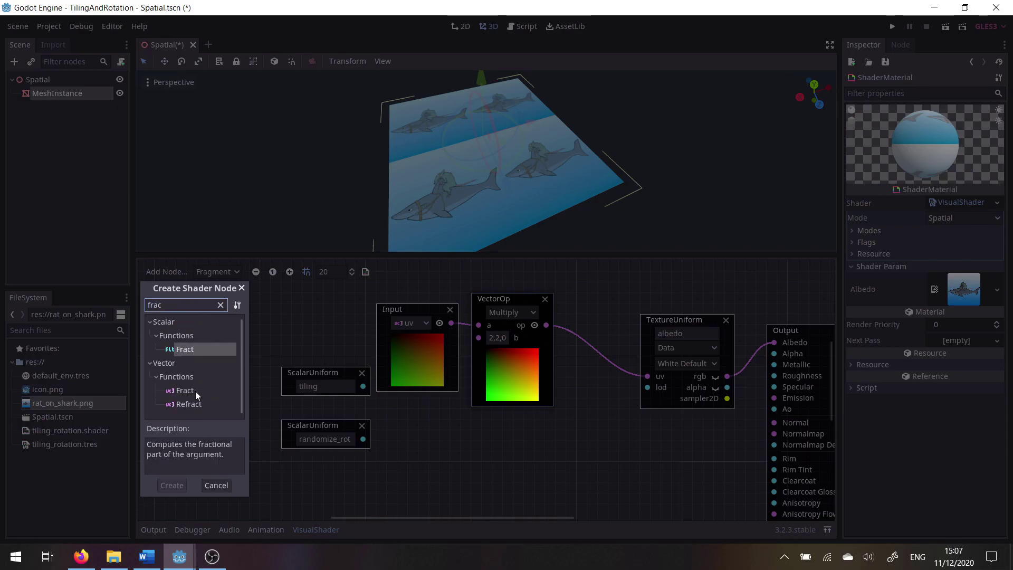
pyautogui.click(194, 391)
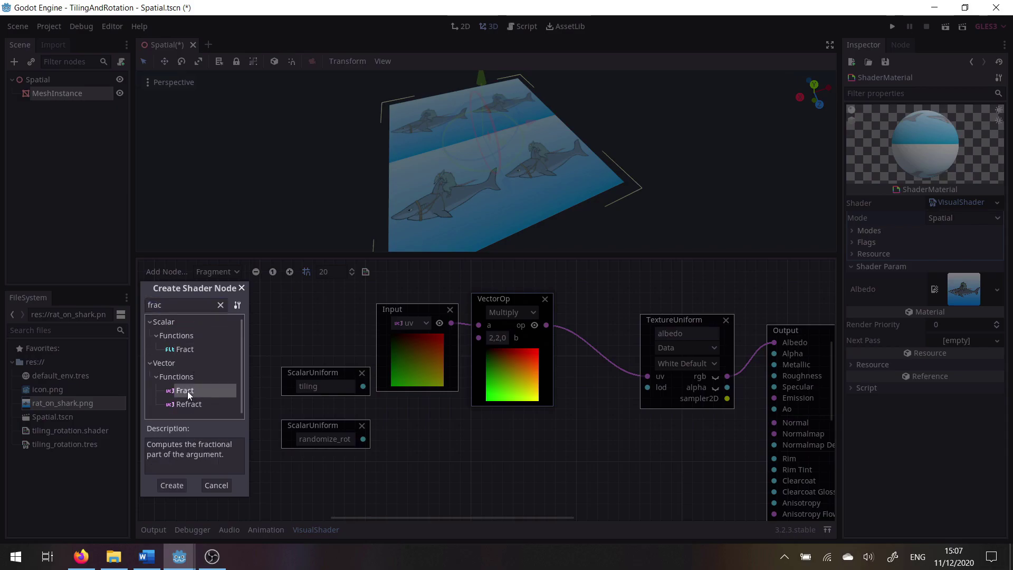
pyautogui.press('Return')
pyautogui.moveTo(549, 391); pyautogui.dragTo(609, 425)
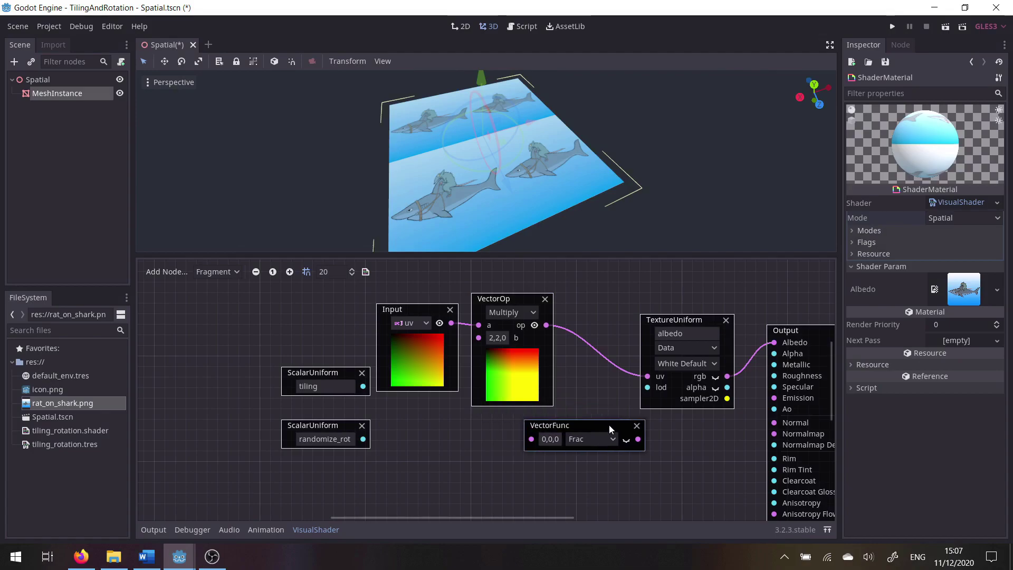
# Connect the vector Multiply output to the Frac node's input and show the preview of the Frac result
pyautogui.moveTo(612, 410); pyautogui.dragTo(566, 403, button='middle')
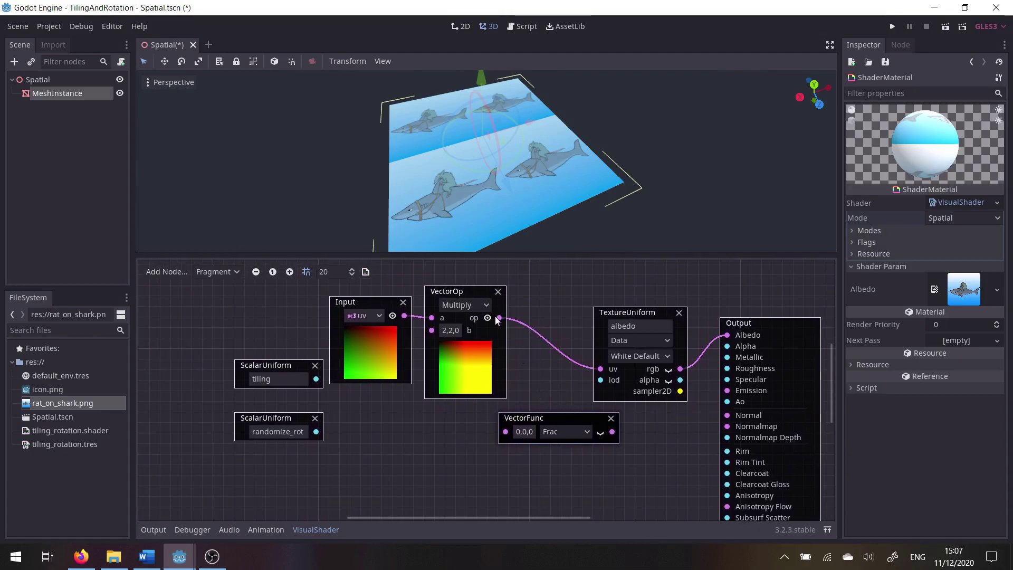
pyautogui.moveTo(500, 318); pyautogui.dragTo(506, 431)
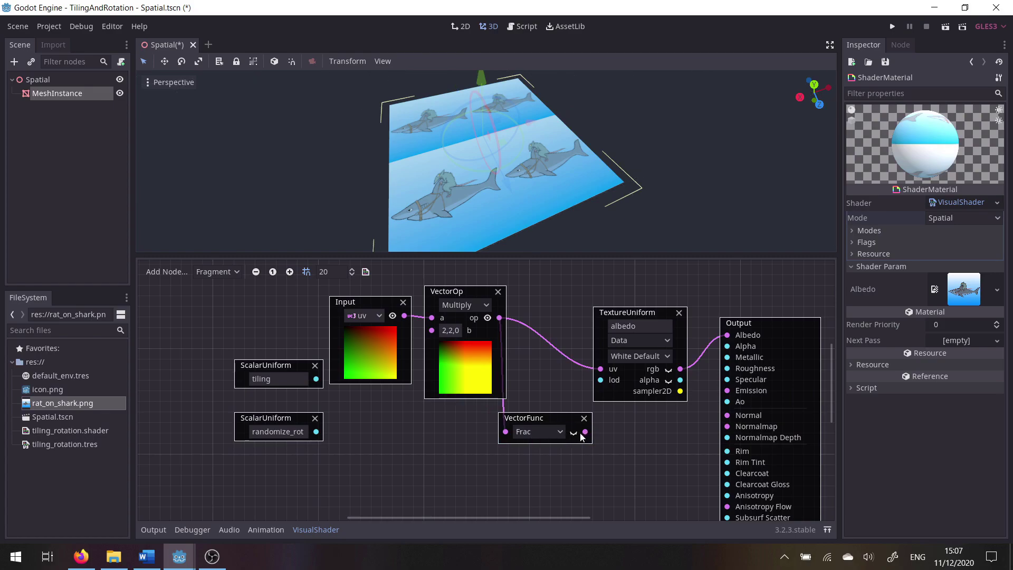
pyautogui.click(574, 432)
# Place the Frac node between the vector Multiply and TextureUniform nodes and connect its output to the texture's uv input
pyautogui.moveTo(566, 416); pyautogui.dragTo(559, 298)
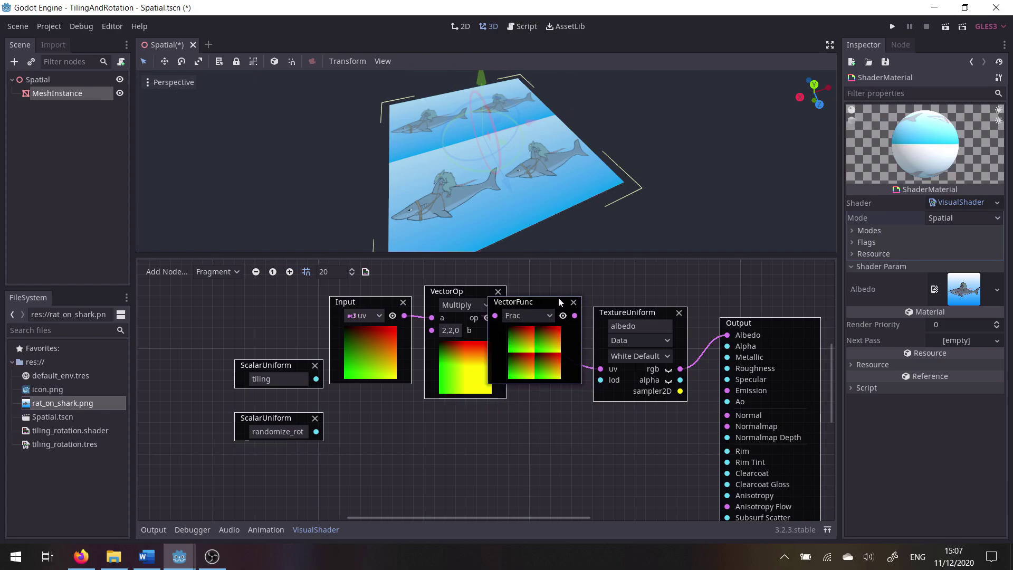
pyautogui.moveTo(376, 299); pyautogui.dragTo(323, 299)
pyautogui.moveTo(461, 291); pyautogui.dragTo(398, 291)
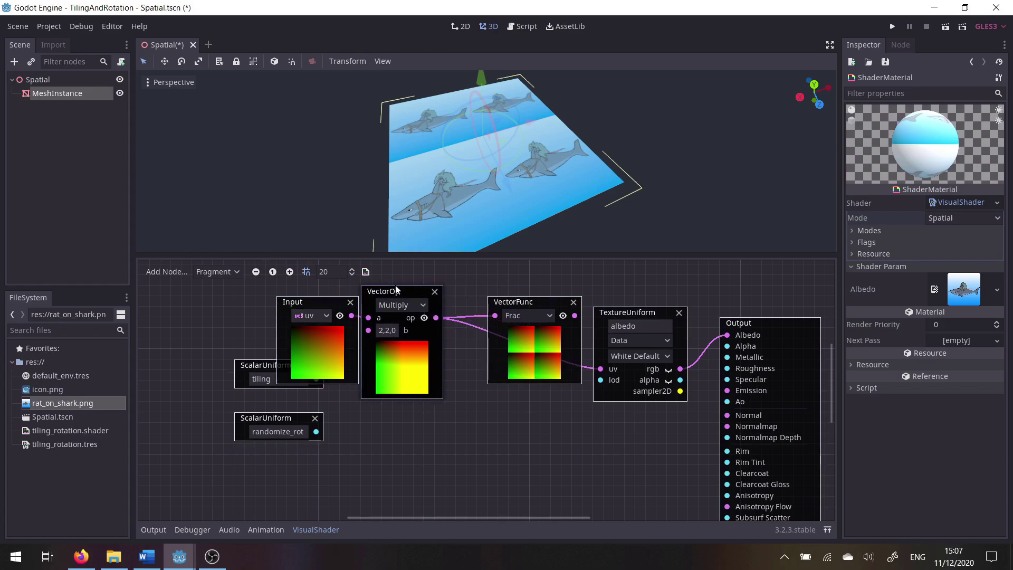
pyautogui.moveTo(518, 301); pyautogui.dragTo(487, 301)
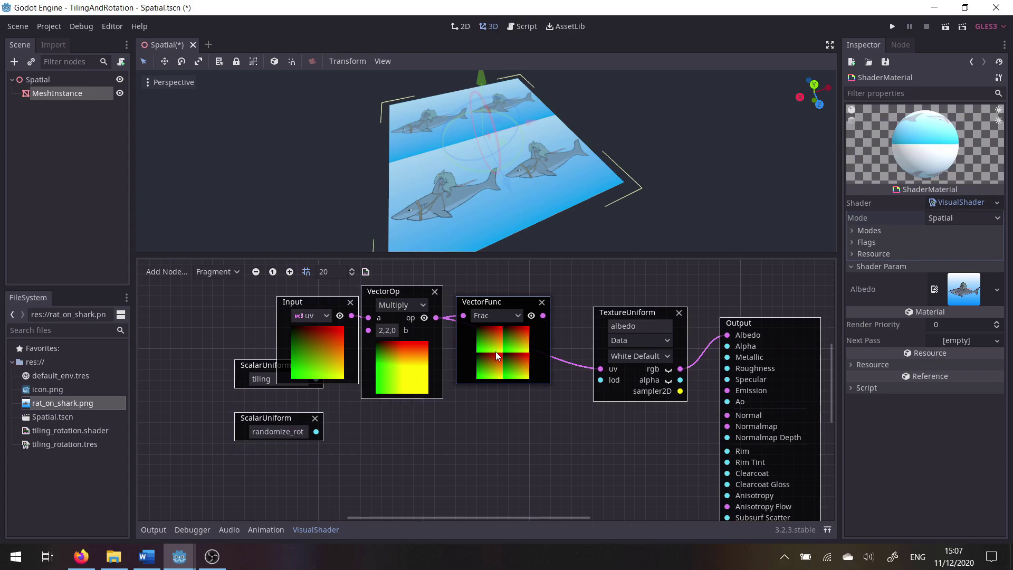
pyautogui.moveTo(544, 315); pyautogui.dragTo(600, 368)
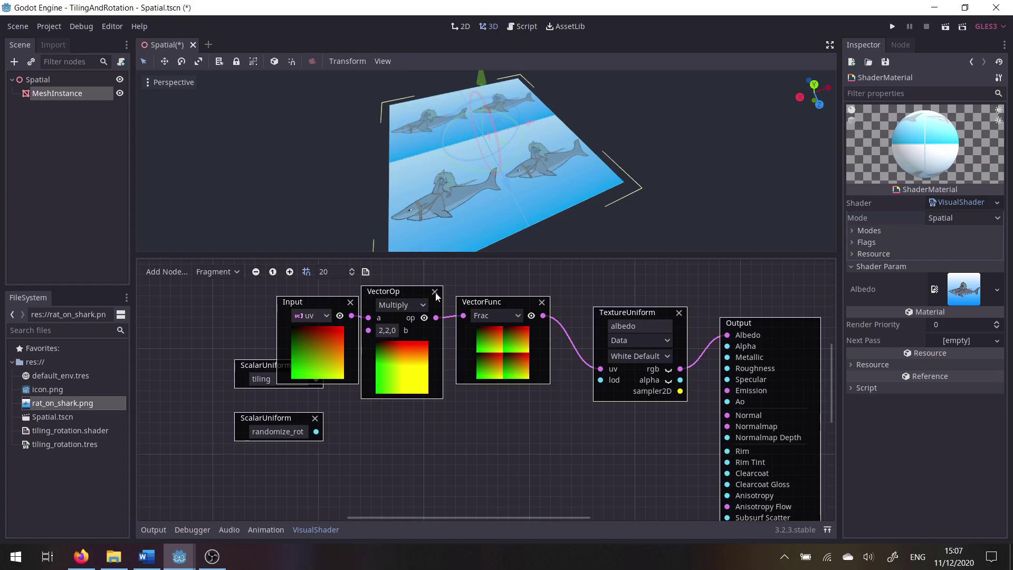
# Delete the vector Multiply node and undo the deletion
pyautogui.press('Delete')
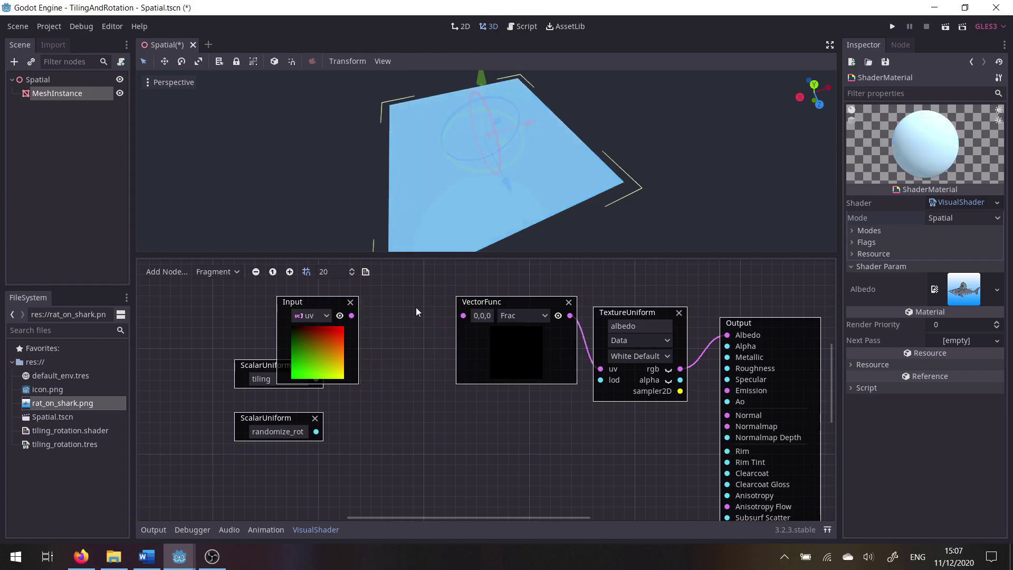
pyautogui.hotkey('ctrl', 'z')
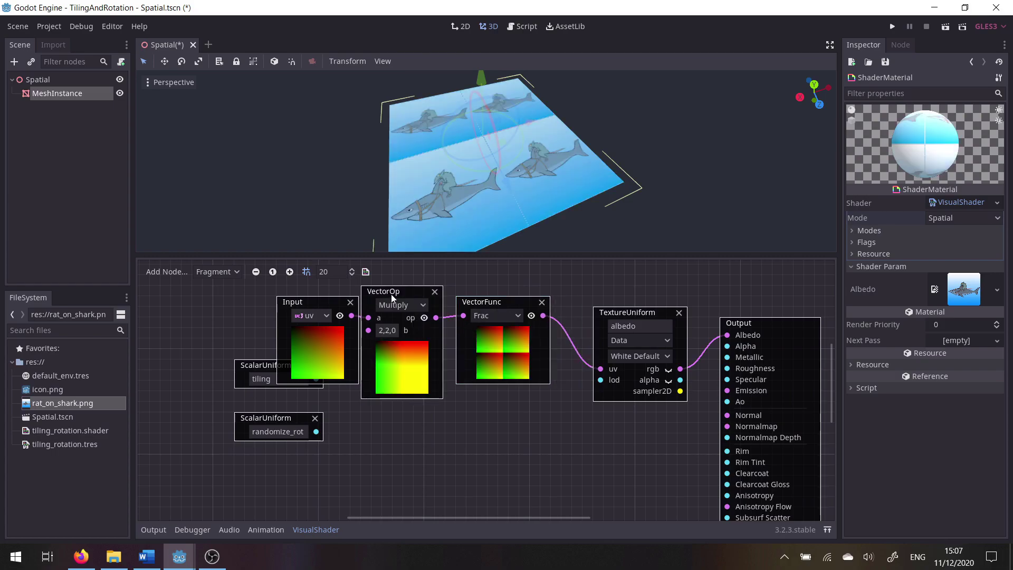
# Move the vector Multiply and UV Input nodes apart, with the Input node clear of the tiling uniform
pyautogui.moveTo(391, 293); pyautogui.dragTo(403, 294)
pyautogui.moveTo(325, 337); pyautogui.dragTo(304, 306)
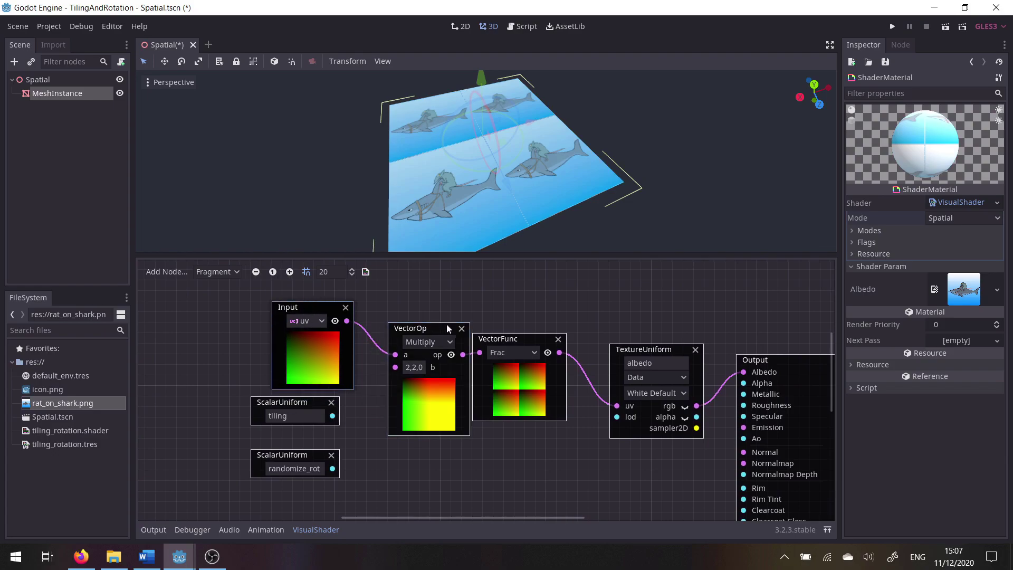
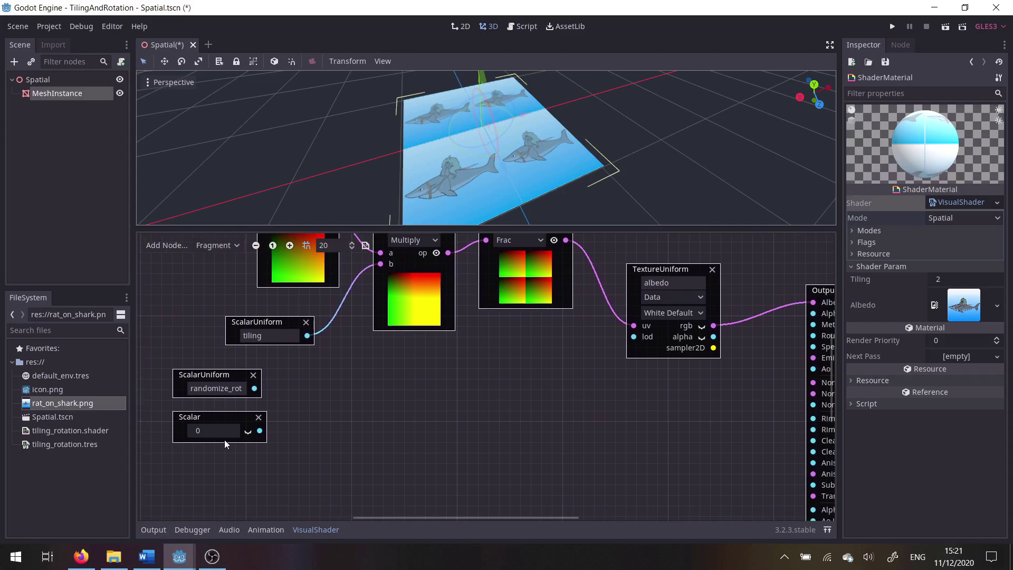
pyautogui.moveTo(224, 416); pyautogui.dragTo(234, 417)
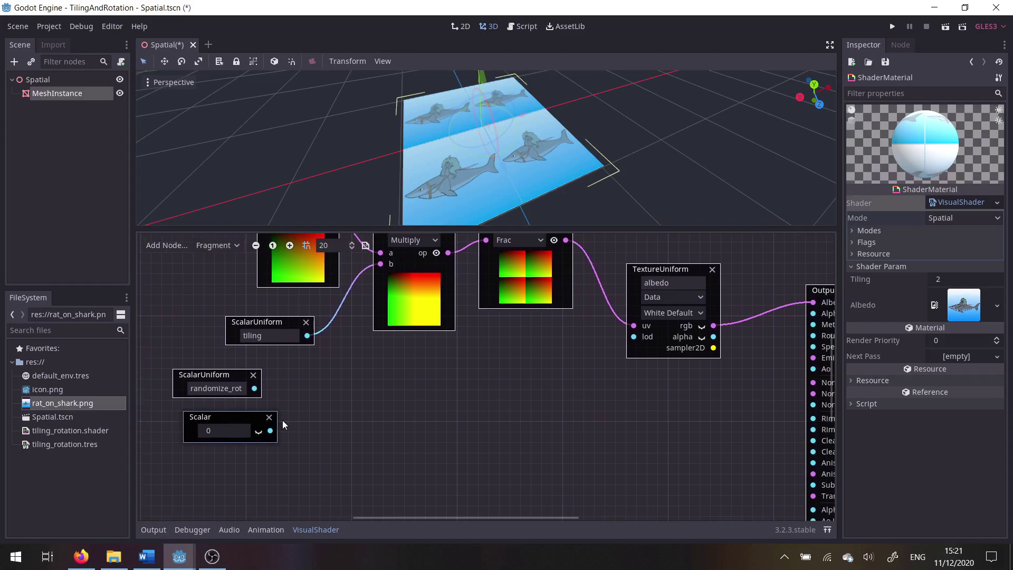
pyautogui.moveTo(436, 422); pyautogui.dragTo(416, 427, button='middle')
pyautogui.hscroll(-1, 430, 416)
pyautogui.scroll(1, 430, 415)
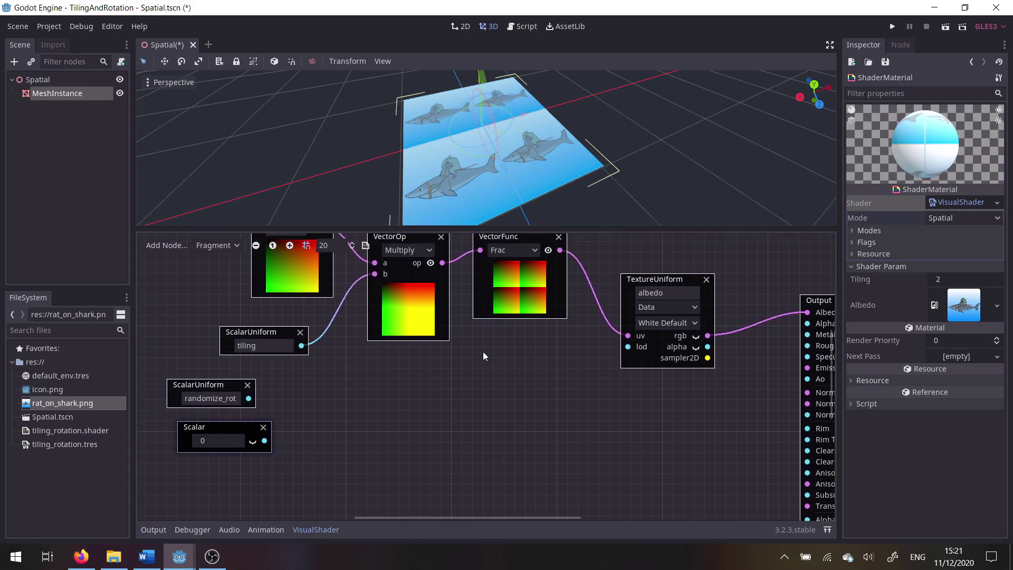
pyautogui.scroll(2, 473, 355)
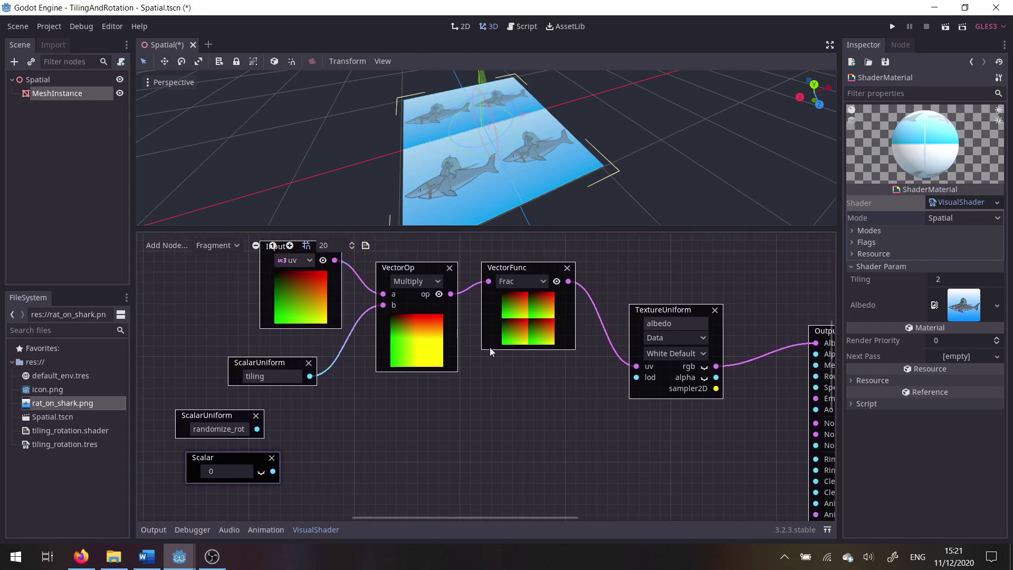
pyautogui.scroll(-1, 448, 419)
pyautogui.hscroll(-1, 445, 422)
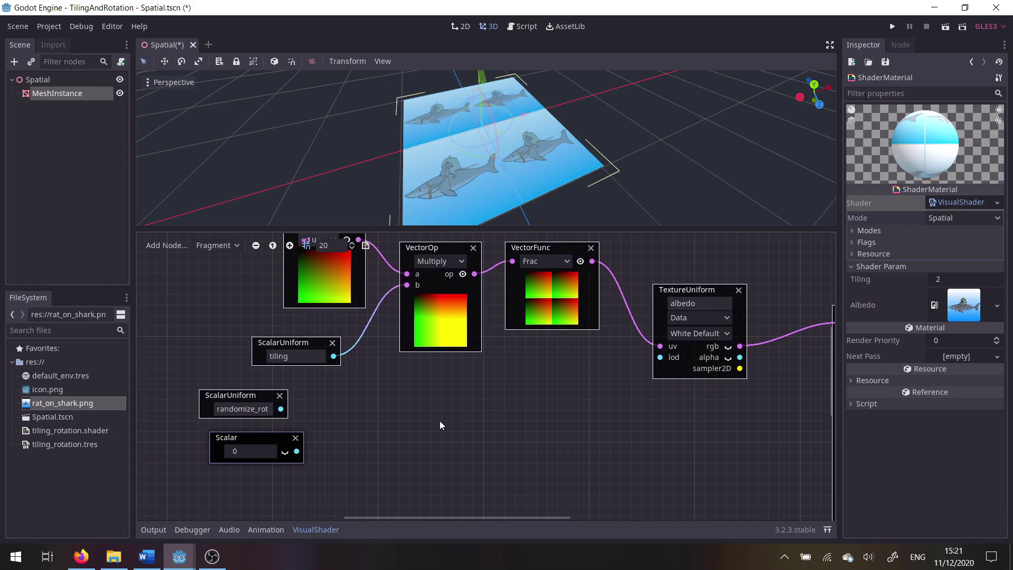
pyautogui.scroll(-1, 462, 443)
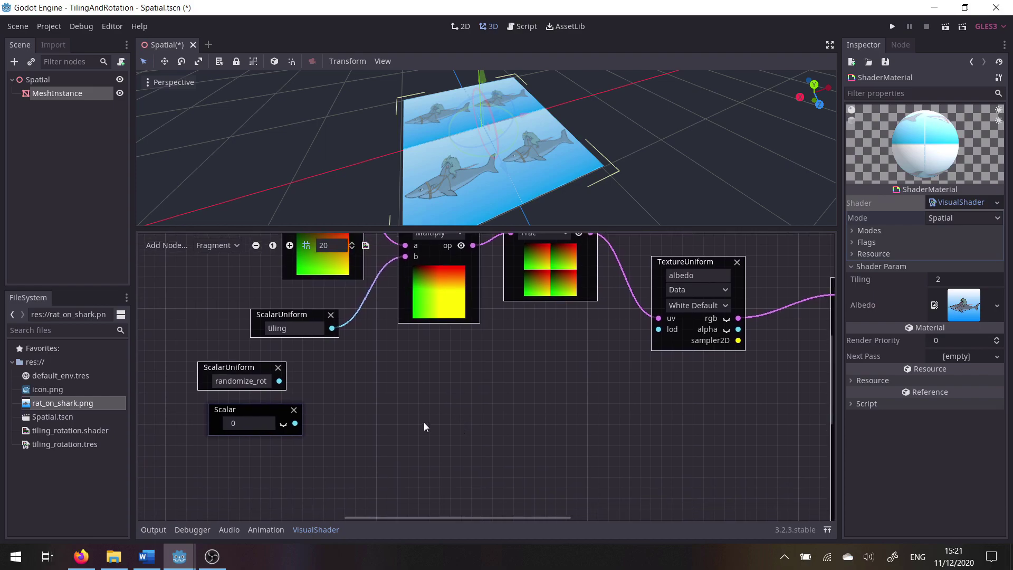
# Add a TransformCompose node and place it below the TextureUniform node
pyautogui.click(171, 246)
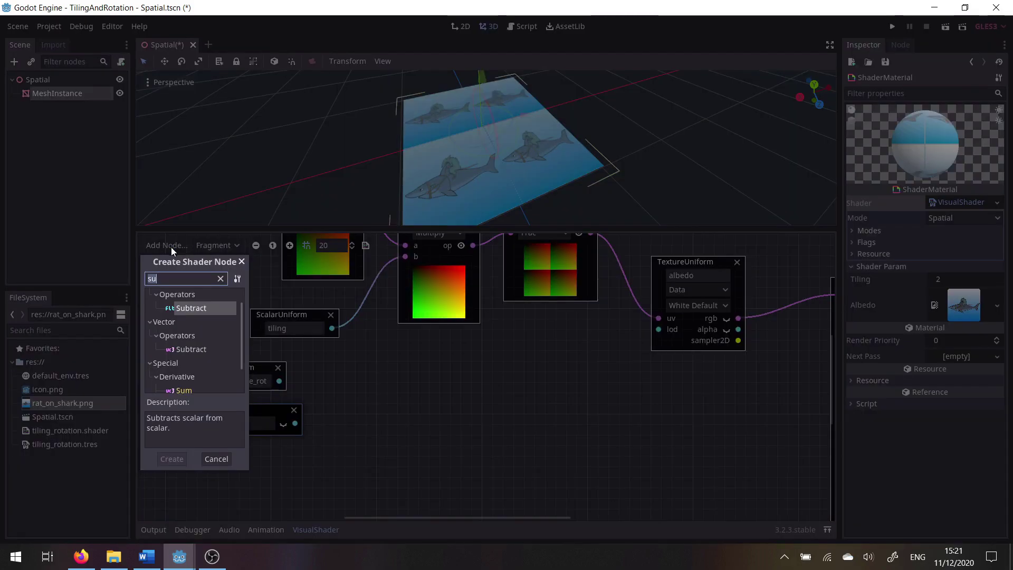
pyautogui.write('tran')
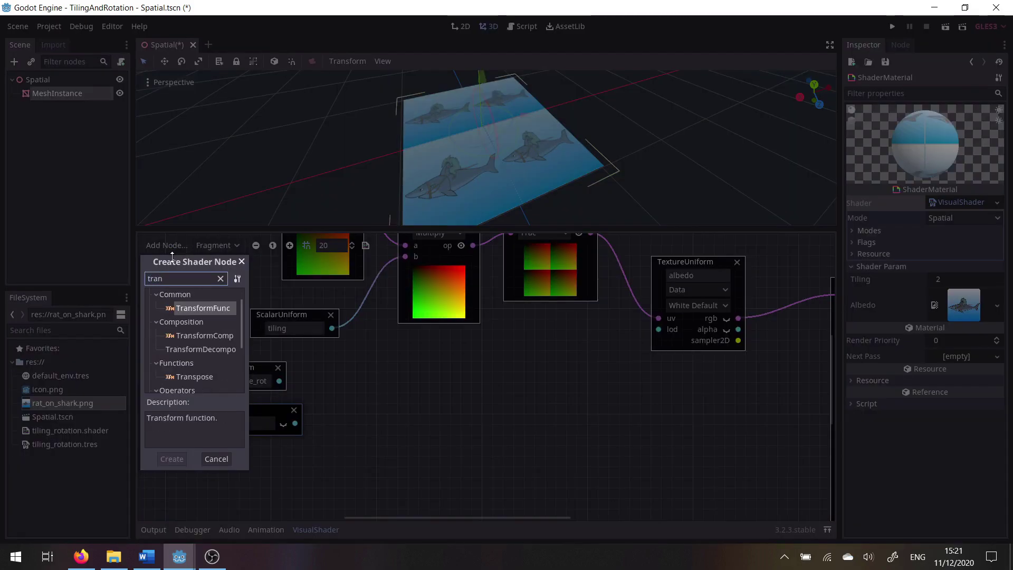
pyautogui.press('Down')
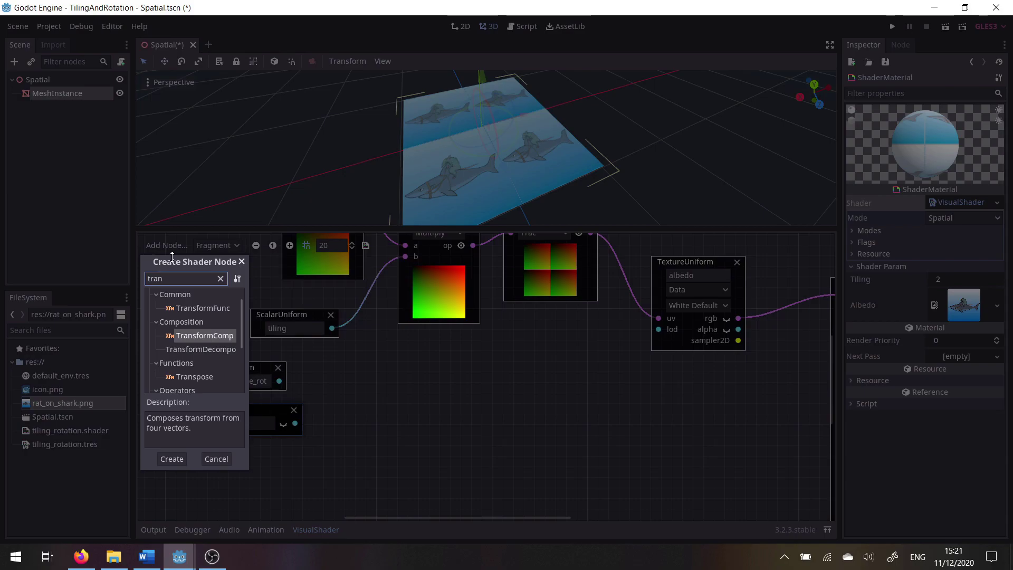
pyautogui.press('Return')
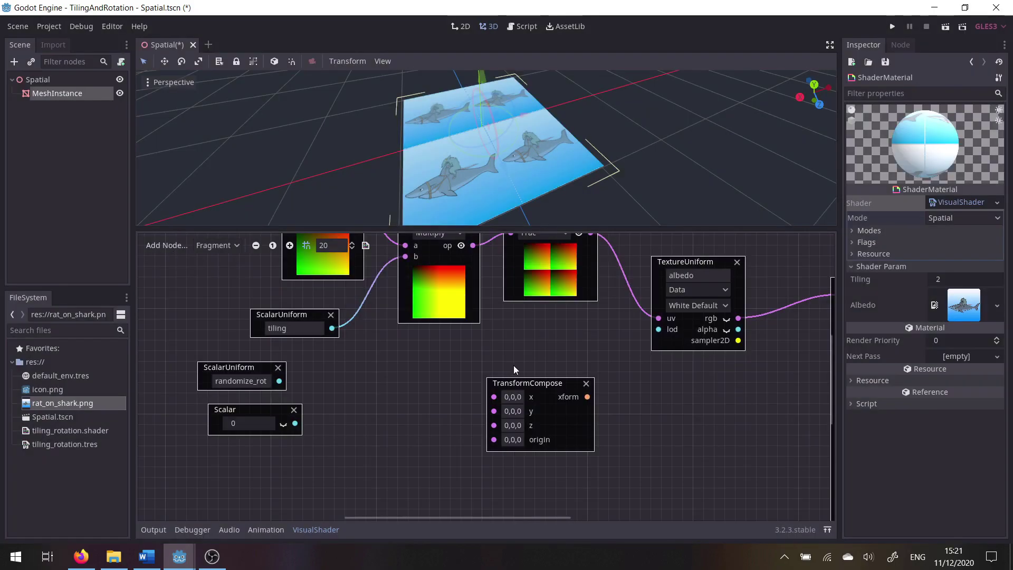
pyautogui.moveTo(532, 388); pyautogui.dragTo(588, 400)
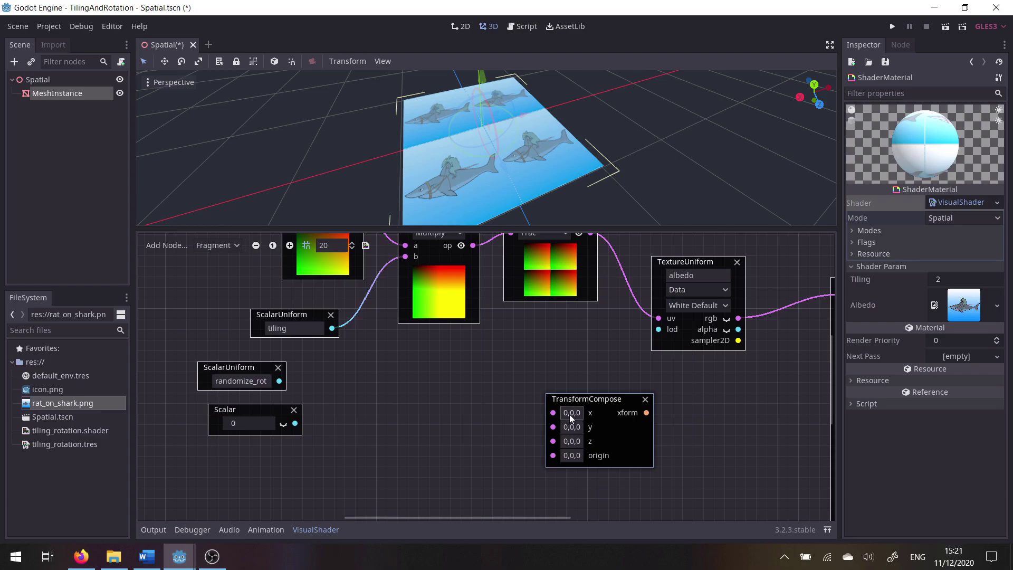
pyautogui.moveTo(582, 399); pyautogui.dragTo(603, 410)
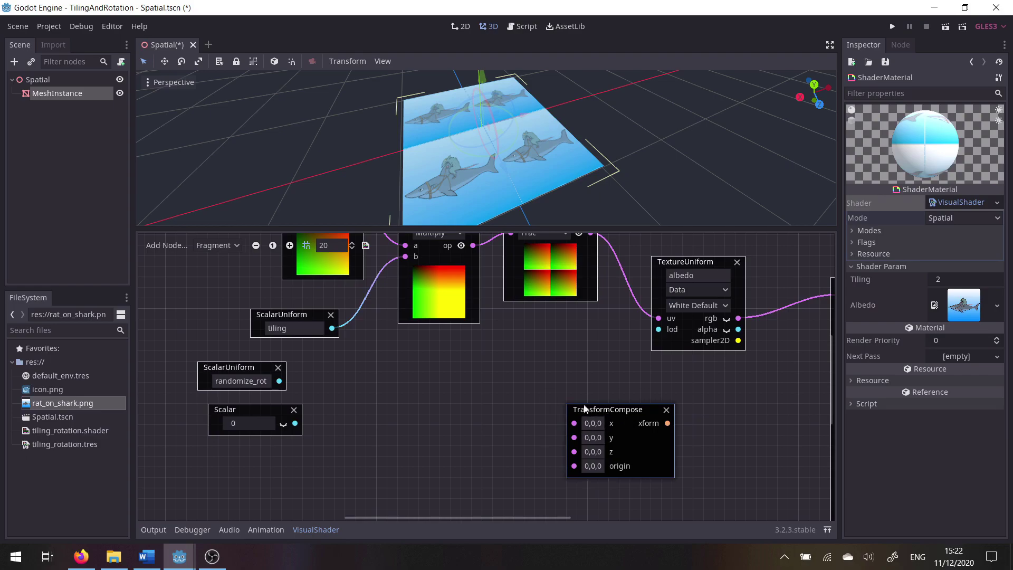
# Shift the TransformCompose node slightly and align the Scalar node directly under the randomize_rot uniform
pyautogui.moveTo(518, 422); pyautogui.dragTo(493, 402, button='middle')
pyautogui.moveTo(598, 391); pyautogui.dragTo(607, 401)
pyautogui.moveTo(473, 393); pyautogui.dragTo(478, 381, button='middle')
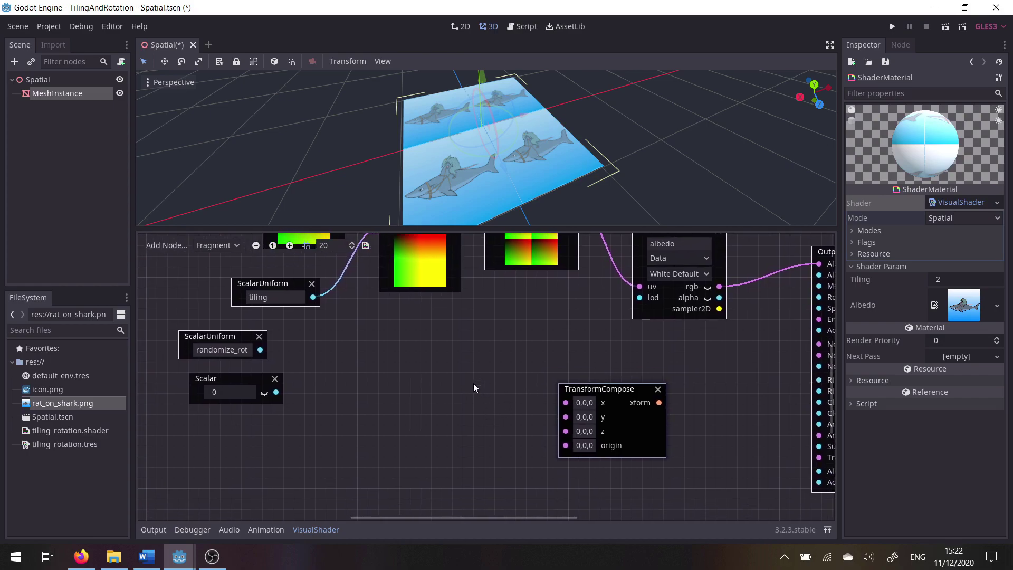
pyautogui.moveTo(369, 387); pyautogui.dragTo(377, 381, button='middle')
pyautogui.moveTo(244, 372); pyautogui.dragTo(234, 381)
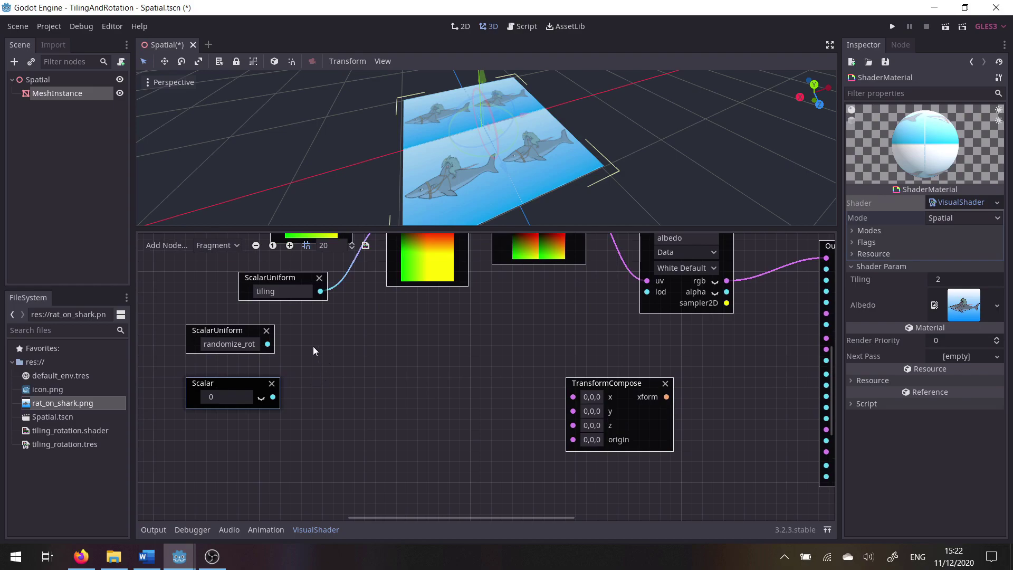
# Add a VectorCompose node and place it between the randomize_rot uniform and the TransformCompose node
pyautogui.click(174, 246)
pyautogui.write('vec')
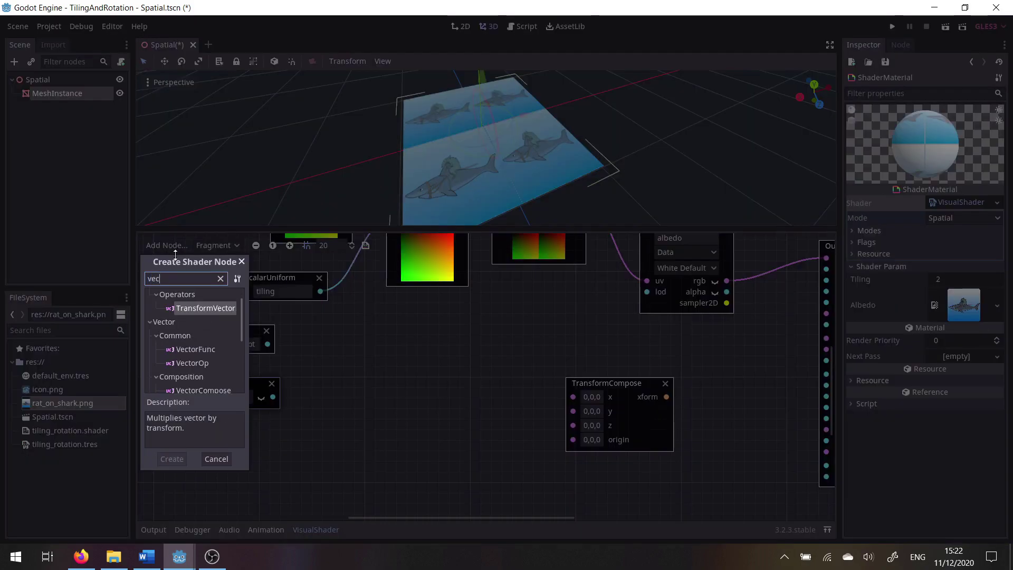
pyautogui.press('Down')
pyautogui.press('Down')
pyautogui.press('Down')
pyautogui.press('Return')
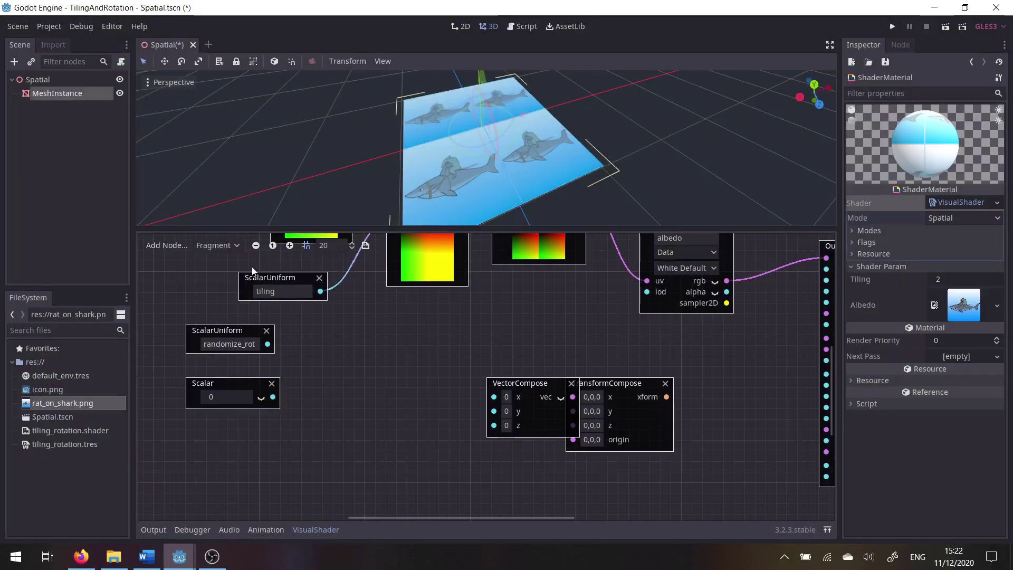
pyautogui.moveTo(525, 379); pyautogui.dragTo(382, 336)
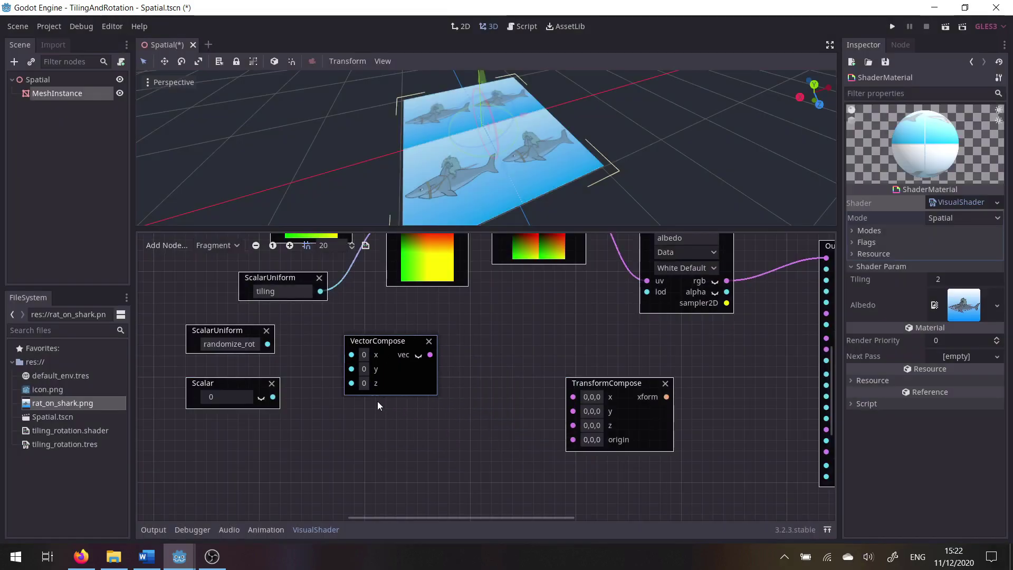
# Duplicate the VectorCompose node, connect the original to TransformCompose's x and the copy to its y, with the two stacked in line
pyautogui.hotkey('ctrl', 'c')
pyautogui.hotkey('ctrl', 'v')
pyautogui.moveTo(407, 434); pyautogui.dragTo(573, 411)
pyautogui.moveTo(431, 354); pyautogui.dragTo(573, 397)
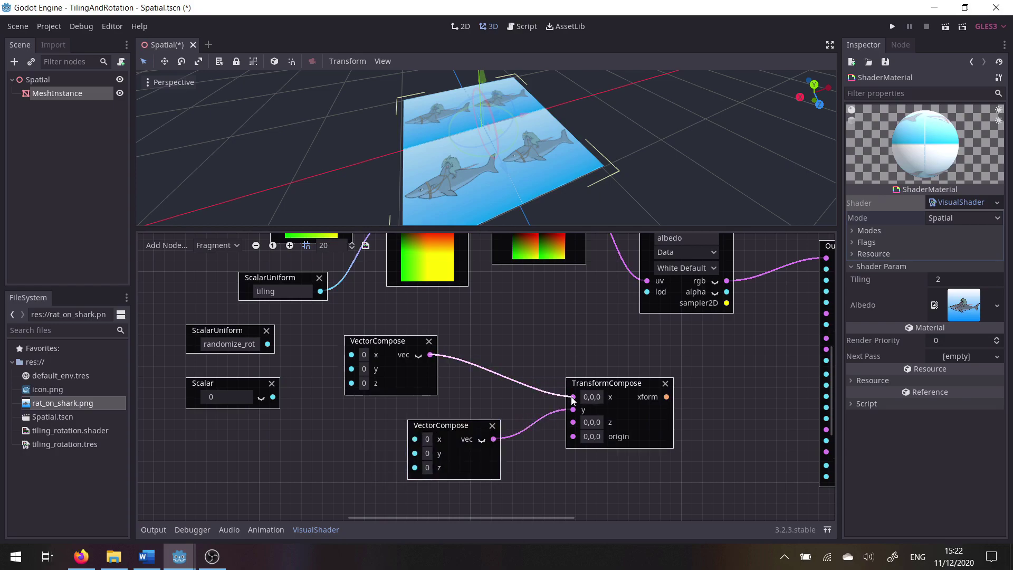
pyautogui.moveTo(381, 340); pyautogui.dragTo(465, 351)
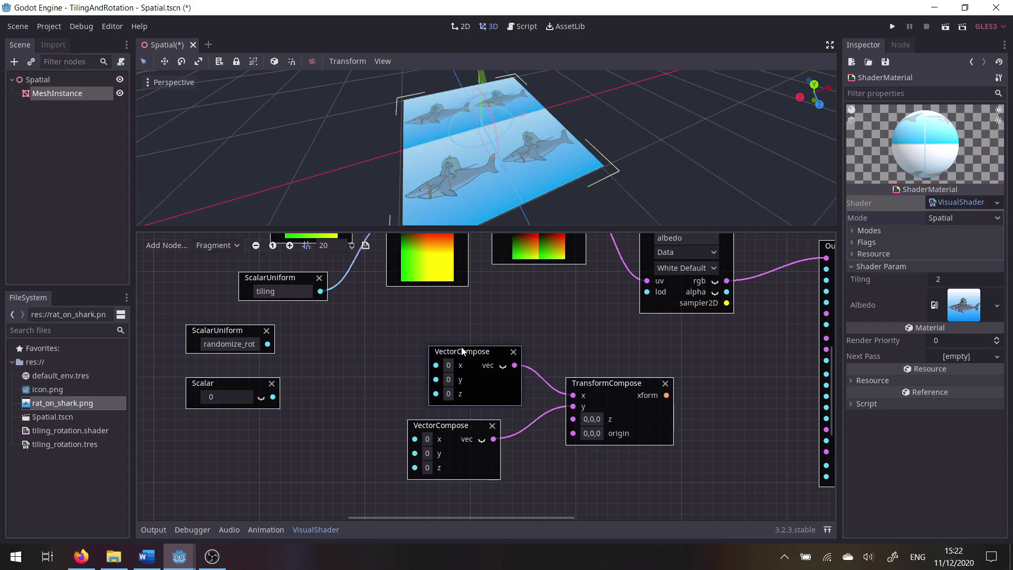
pyautogui.moveTo(458, 428); pyautogui.dragTo(479, 427)
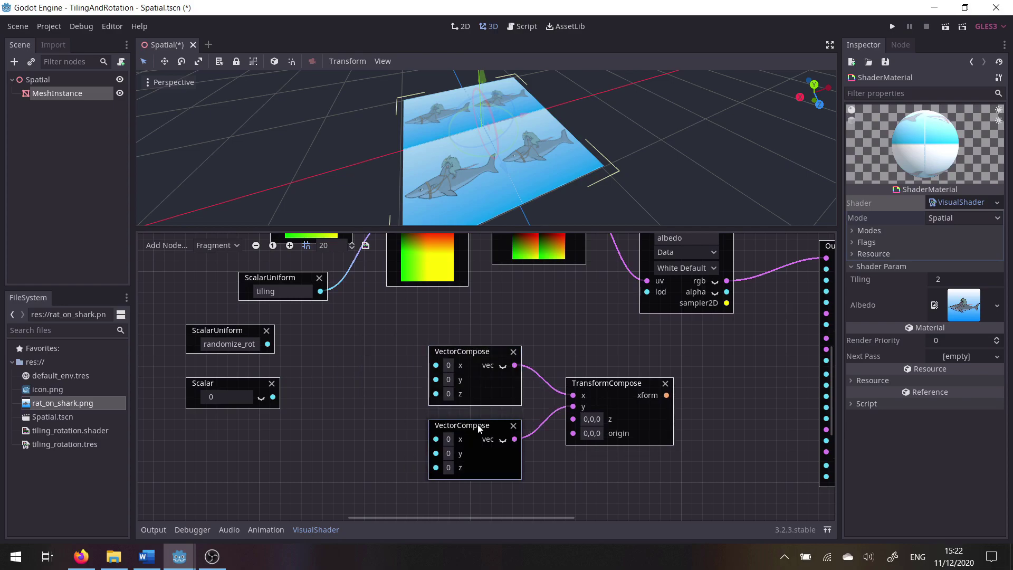
# Add a scalar Cos function node and place it between the Scalar node and the upper VectorCompose node
pyautogui.click(168, 244)
pyautogui.write('cos')
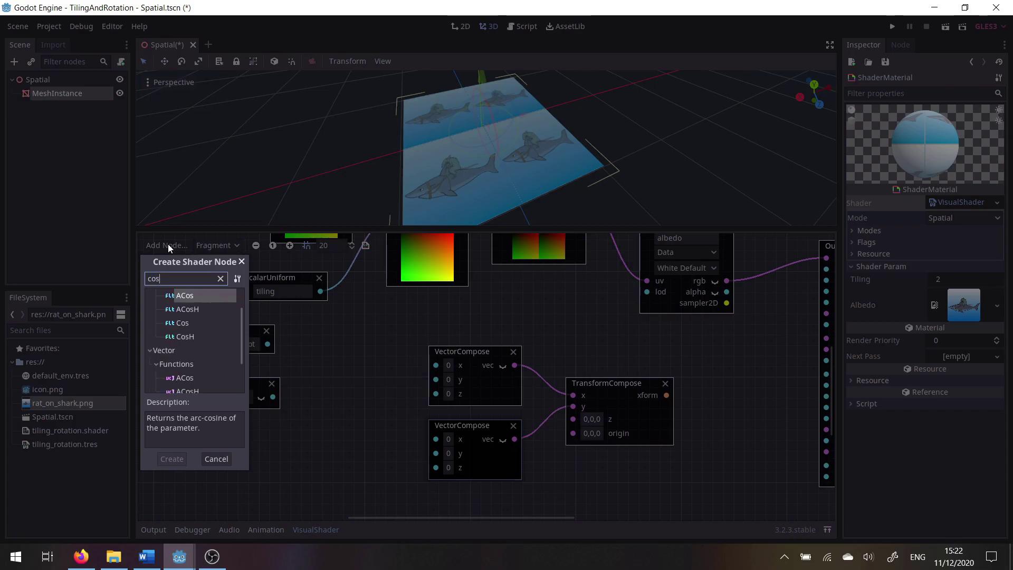
pyautogui.press('Down')
pyautogui.press('Down')
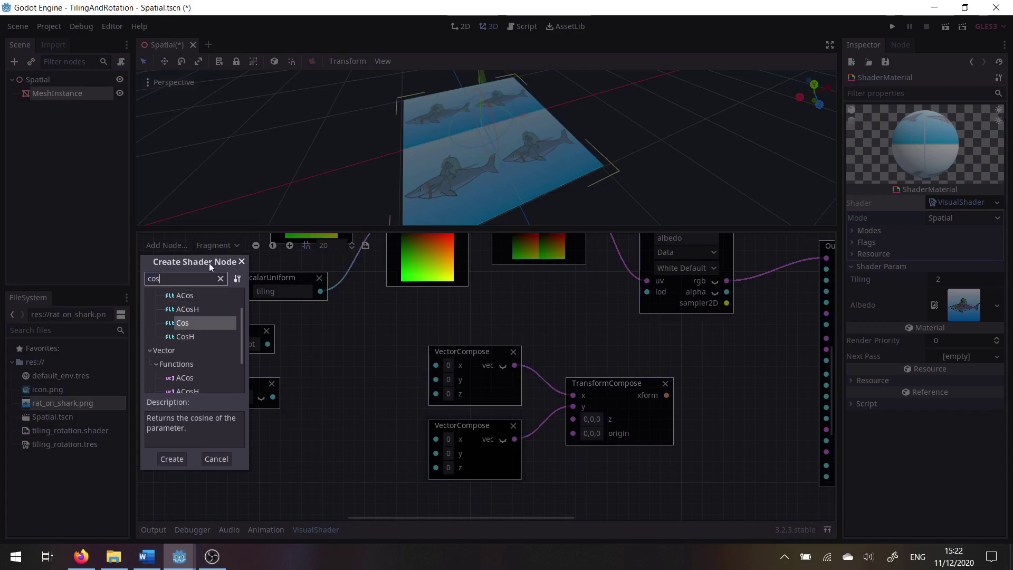
pyautogui.press('Return')
pyautogui.moveTo(556, 382); pyautogui.dragTo(371, 350)
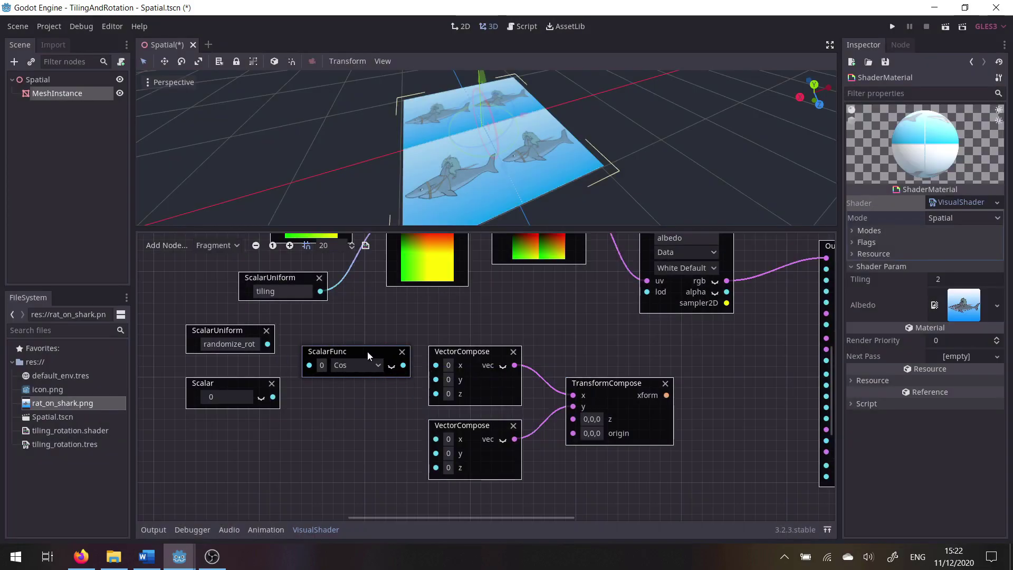
# Connect the Scalar to the Cos node, and the Cos output to the upper VectorCompose's x and the lower one's y
pyautogui.moveTo(274, 400); pyautogui.dragTo(309, 365)
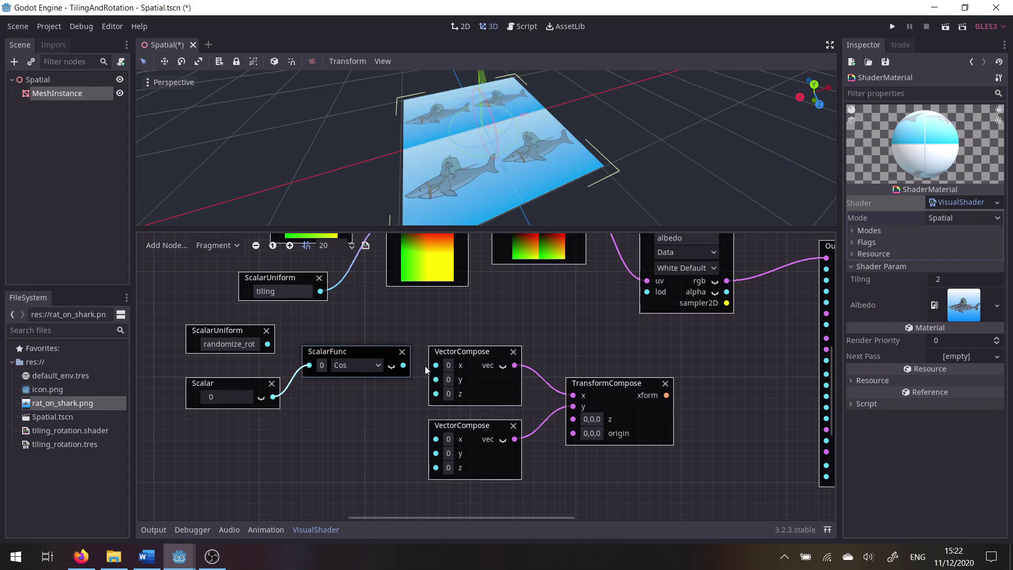
pyautogui.moveTo(405, 365); pyautogui.dragTo(438, 455)
pyautogui.press('Escape')
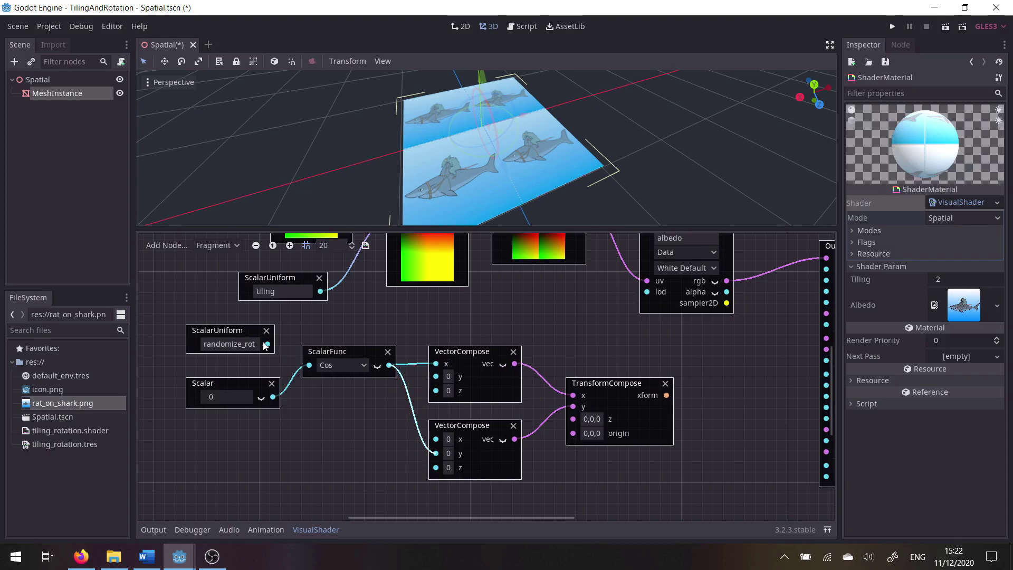
# Add a scalar Sin function node under the Cos node and wire it from the Scalar to the lower VectorCompose's x
pyautogui.click(166, 244)
pyautogui.write('sin')
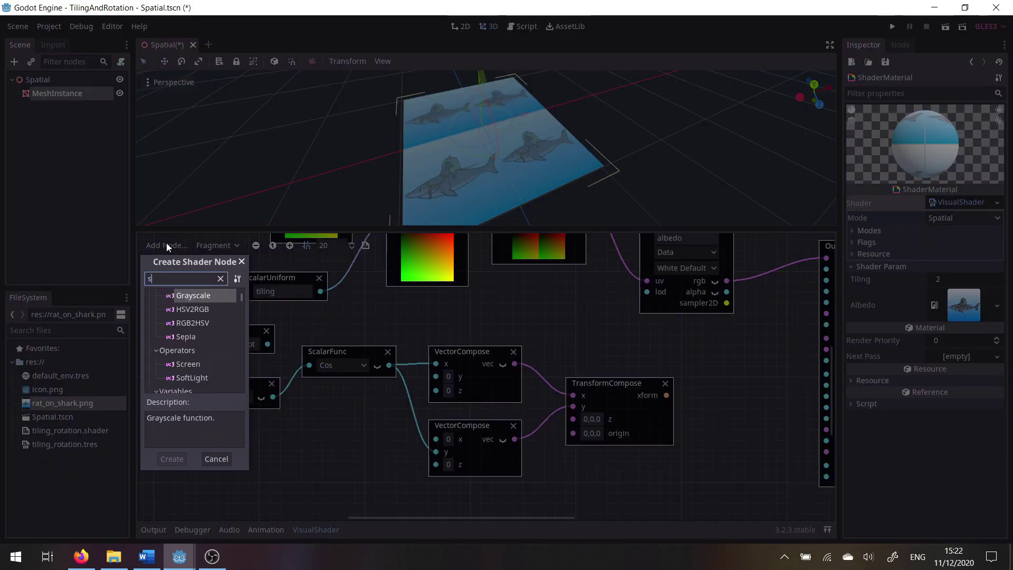
pyautogui.press('Down')
pyautogui.press('Down')
pyautogui.press('Down')
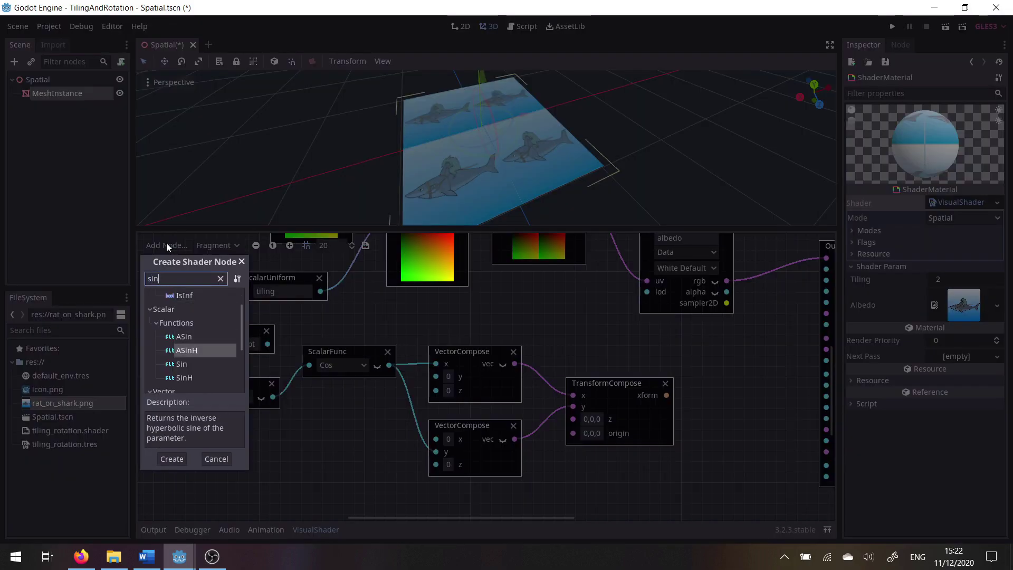
pyautogui.press('Return')
pyautogui.moveTo(535, 385); pyautogui.dragTo(353, 411)
pyautogui.moveTo(273, 396); pyautogui.dragTo(310, 418)
pyautogui.moveTo(389, 418); pyautogui.dragTo(436, 439)
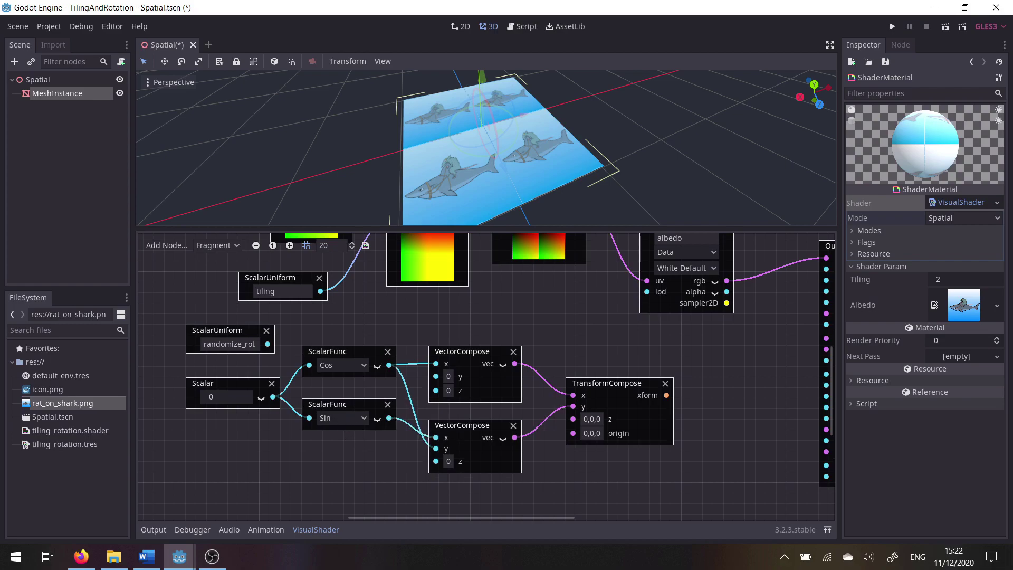
# Add a scalar Negate node below the Sin node and wire it from the Sin output to the upper VectorCompose's y
pyautogui.click(160, 243)
pyautogui.write('ne')
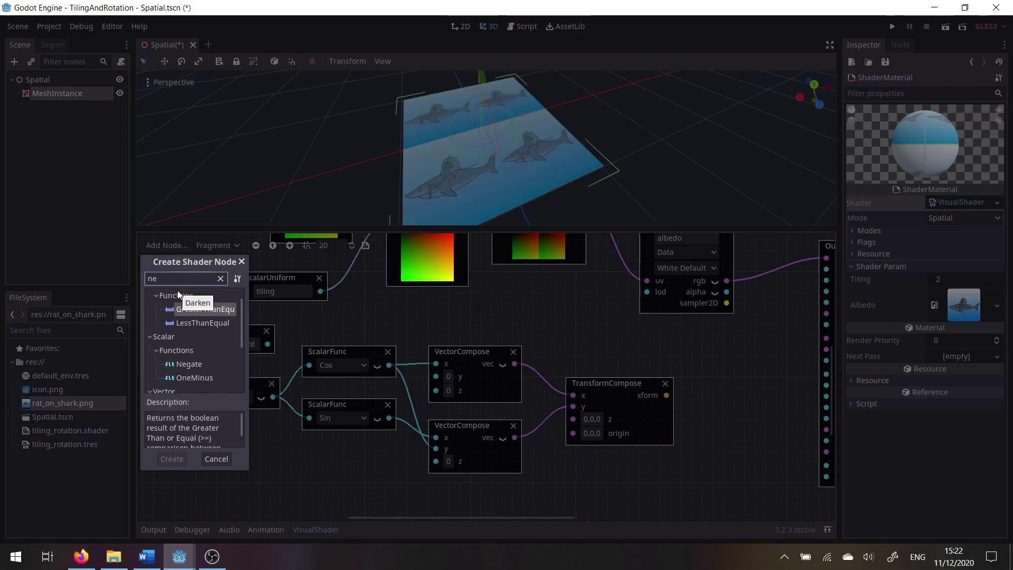
pyautogui.write('g')
pyautogui.moveTo(183, 330); pyautogui.dragTo(308, 445)
pyautogui.moveTo(392, 428); pyautogui.dragTo(311, 462)
pyautogui.click(390, 422)
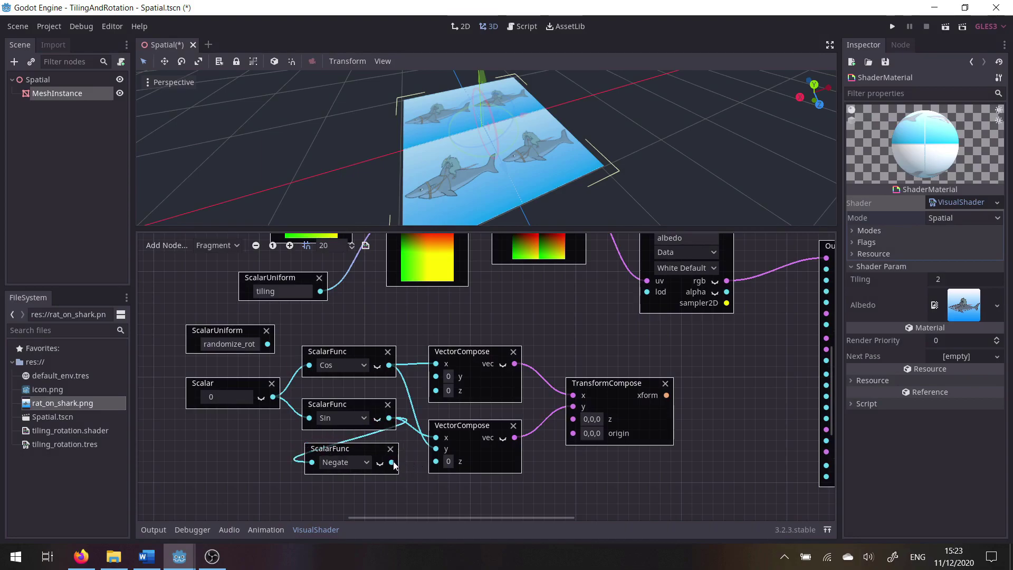
pyautogui.moveTo(423, 395); pyautogui.dragTo(435, 376)
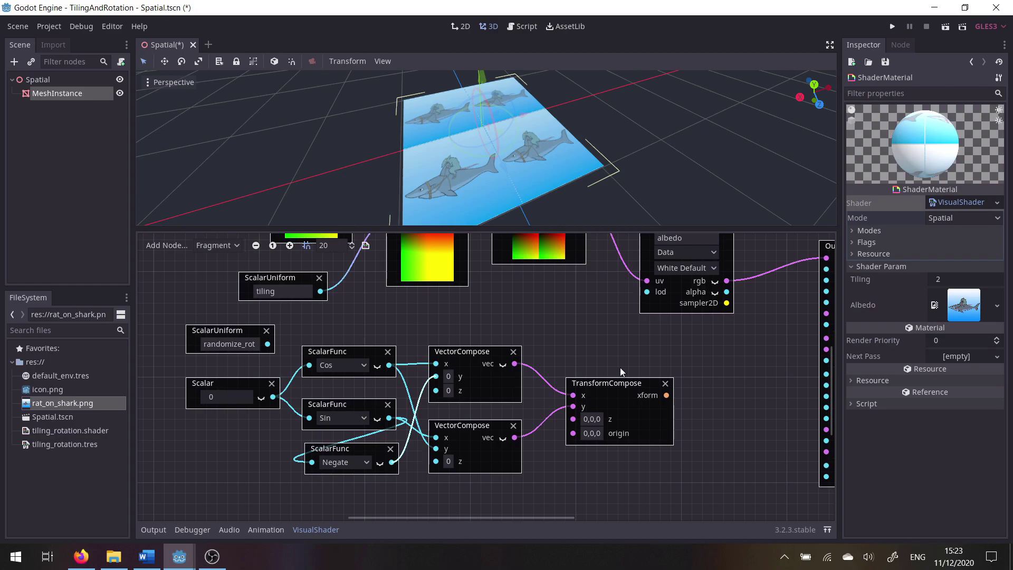
# Move the TransformCompose node slightly closer to the VectorCompose nodes and a little lower
pyautogui.moveTo(644, 348); pyautogui.dragTo(555, 346, button='middle')
pyautogui.moveTo(542, 368); pyautogui.dragTo(524, 386)
pyautogui.moveTo(568, 366); pyautogui.dragTo(600, 372, button='middle')
pyautogui.moveTo(454, 307); pyautogui.dragTo(419, 338, button='middle')
pyautogui.moveTo(533, 343); pyautogui.dragTo(515, 373, button='middle')
pyautogui.moveTo(490, 422); pyautogui.dragTo(486, 373, button='middle')
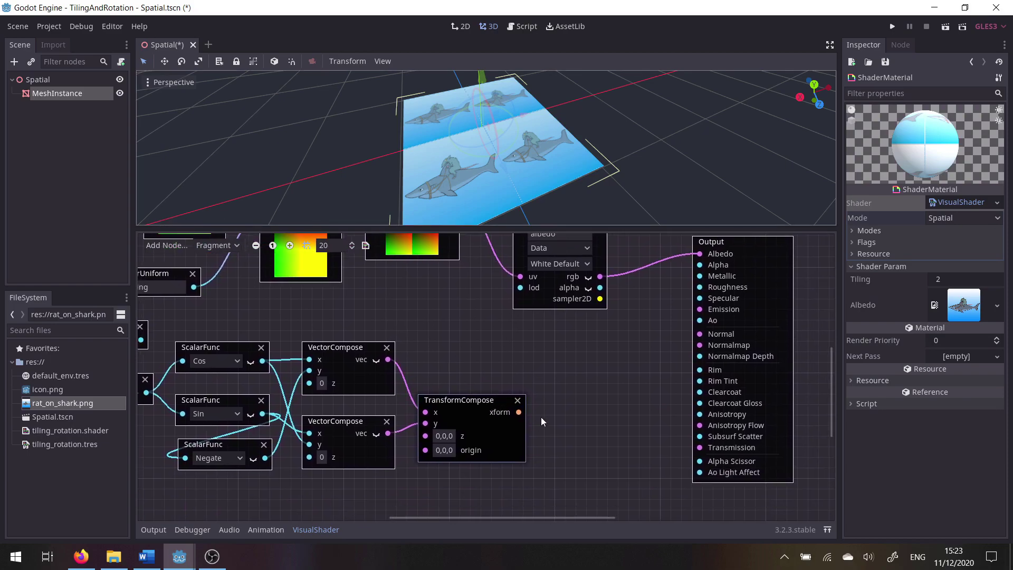
# Add a TransformVectorMult node and place it between the TransformCompose node and the Output node
pyautogui.click(164, 244)
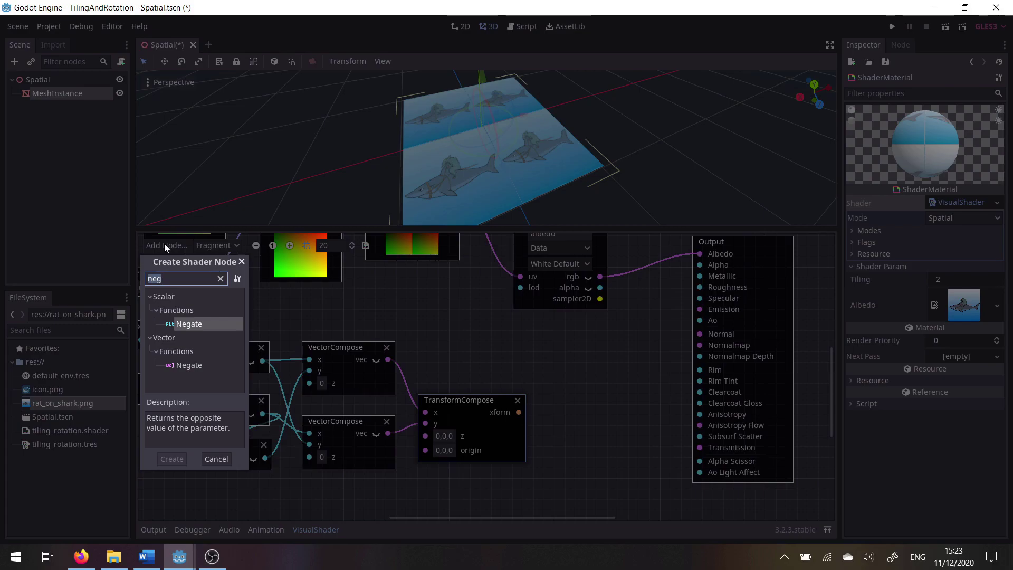
pyautogui.write('mult')
pyautogui.press('Down')
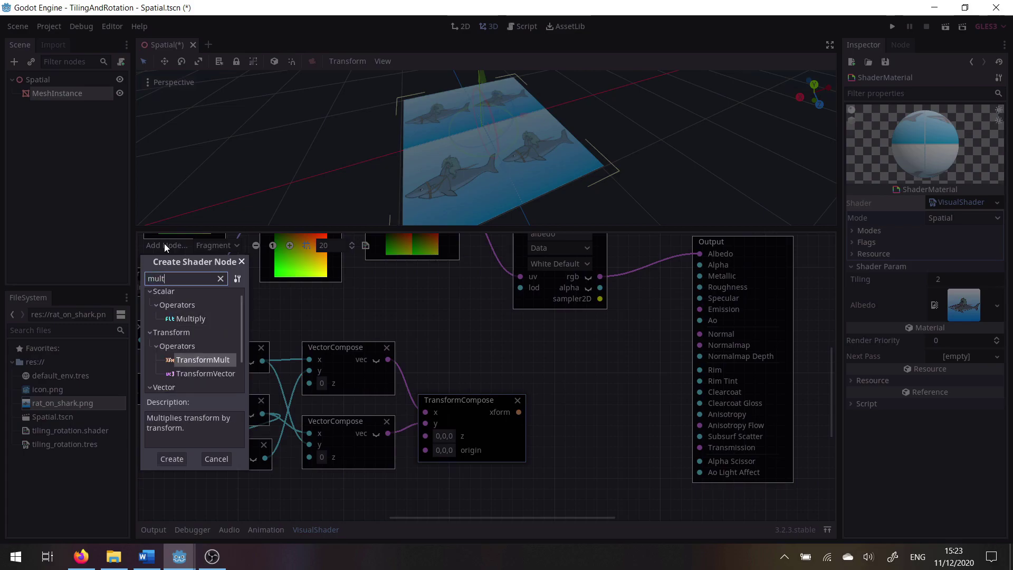
pyautogui.press('Down')
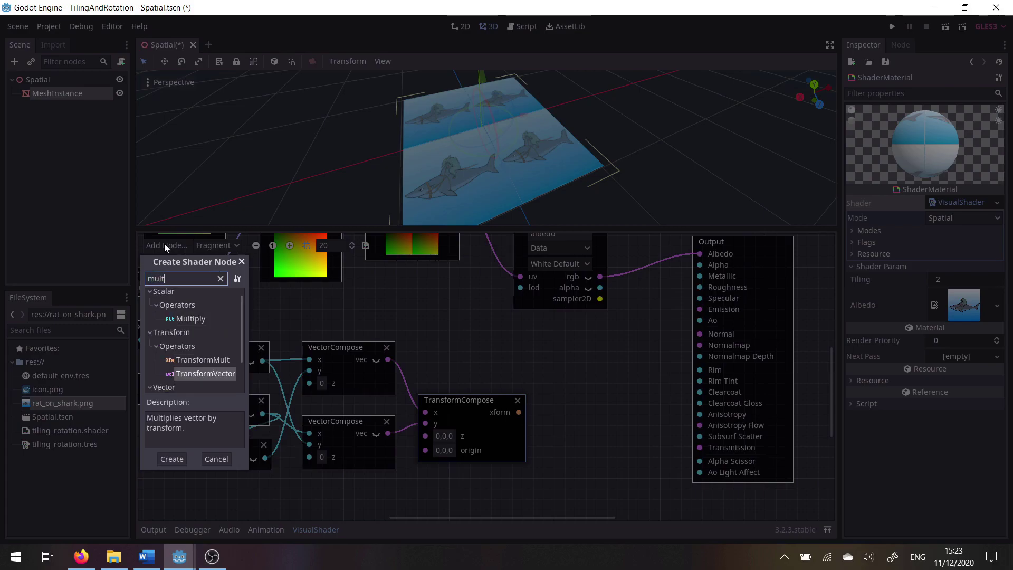
pyautogui.press('Return')
pyautogui.moveTo(549, 379); pyautogui.dragTo(597, 379)
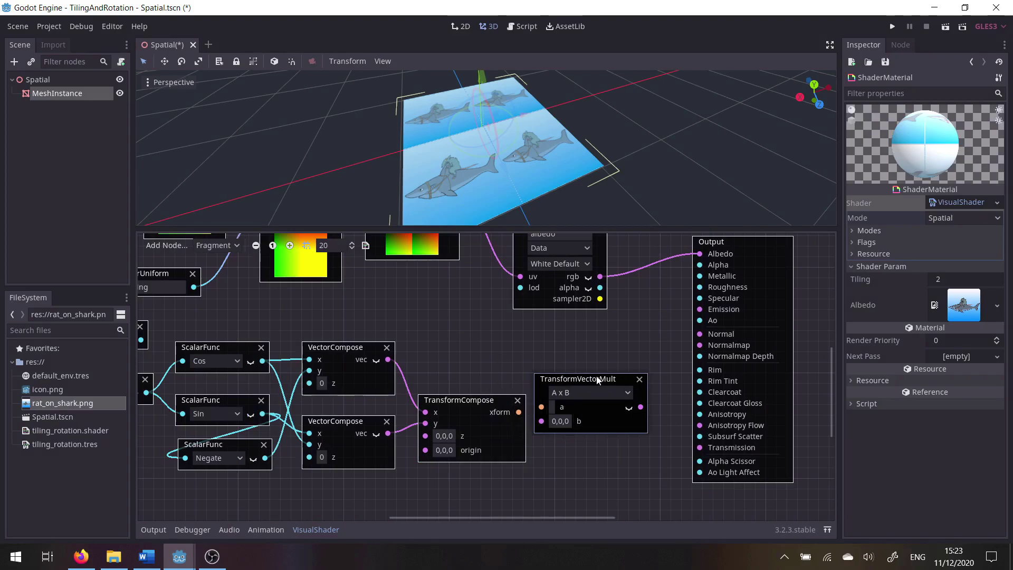
# Feed the TransformCompose xform and the Frac result into TransformVectorMult's a and b, and its output into the albedo texture's uv
pyautogui.moveTo(518, 412); pyautogui.dragTo(541, 406)
pyautogui.scroll(3, 507, 359)
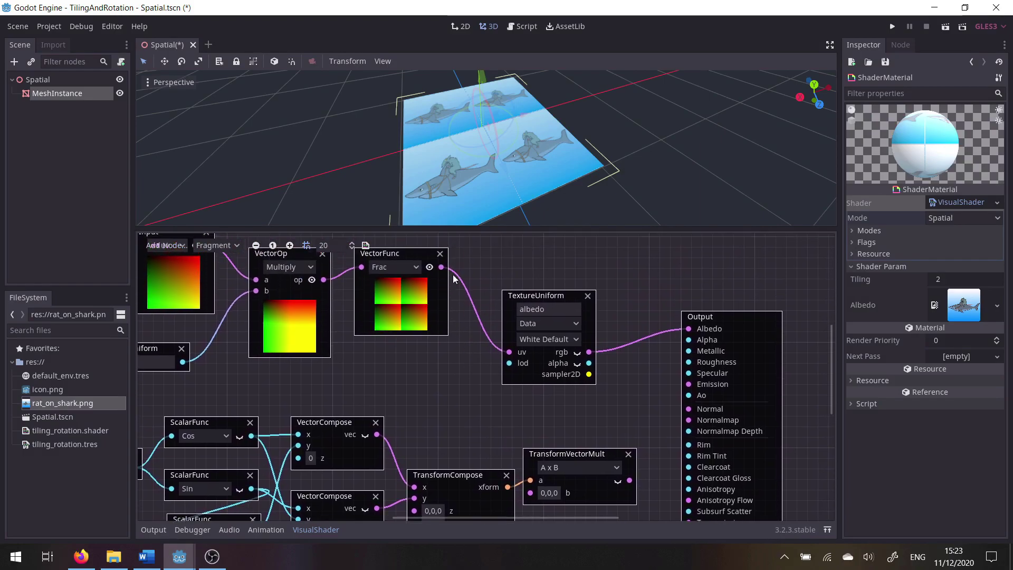
pyautogui.moveTo(441, 267); pyautogui.dragTo(530, 492)
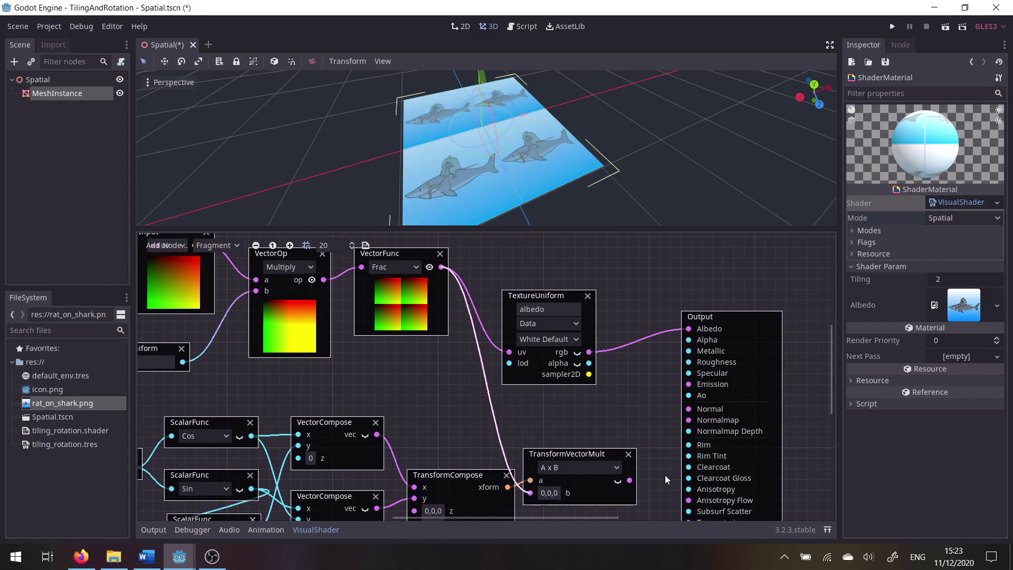
pyautogui.moveTo(630, 480); pyautogui.dragTo(509, 352)
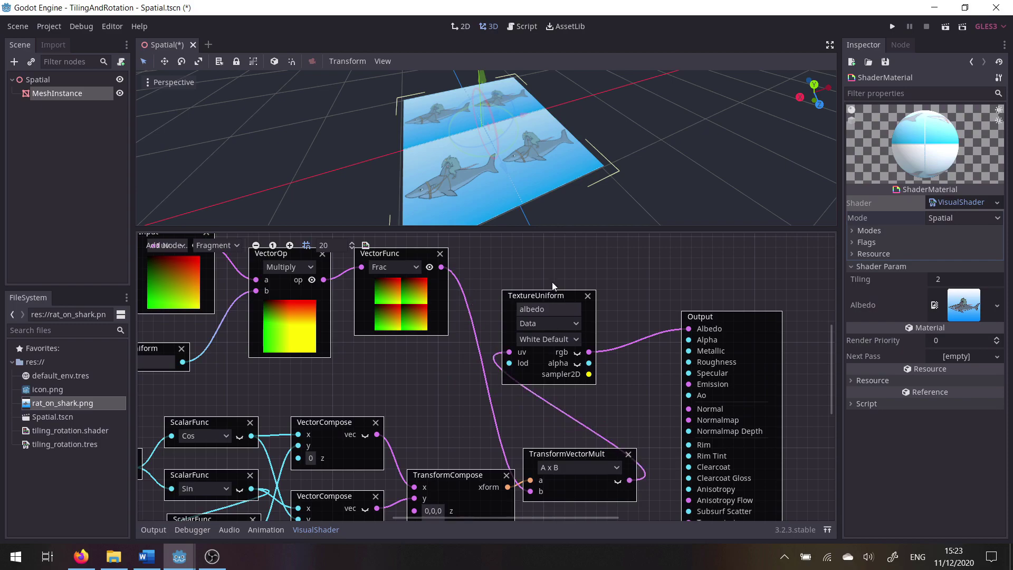
# Set the Scalar node's value to 0.3 and check the rotated tiles on the mesh
pyautogui.moveTo(431, 377); pyautogui.dragTo(542, 330, button='middle')
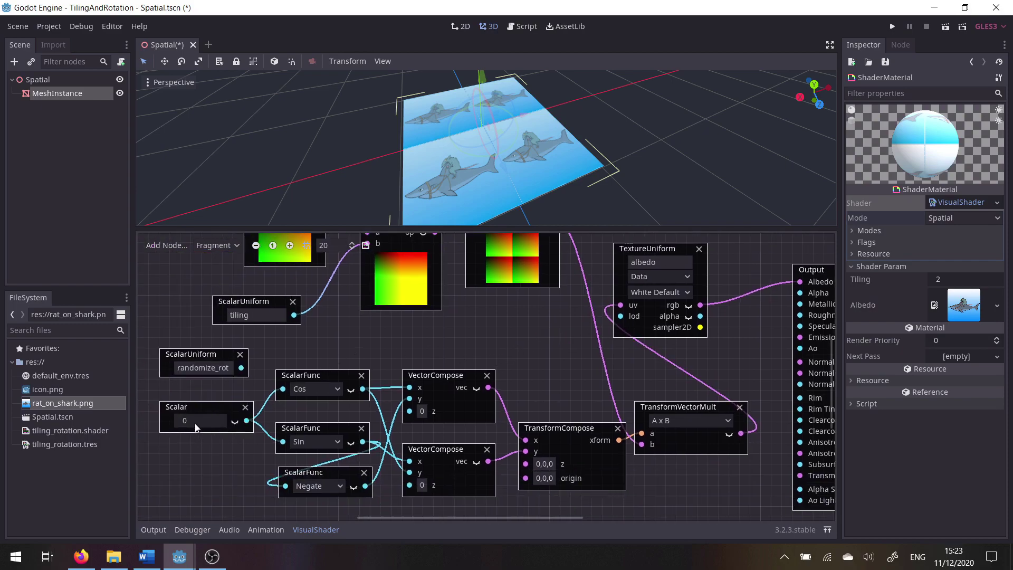
pyautogui.write('.3')
pyautogui.press('Return')
pyautogui.moveTo(206, 406); pyautogui.dragTo(194, 416)
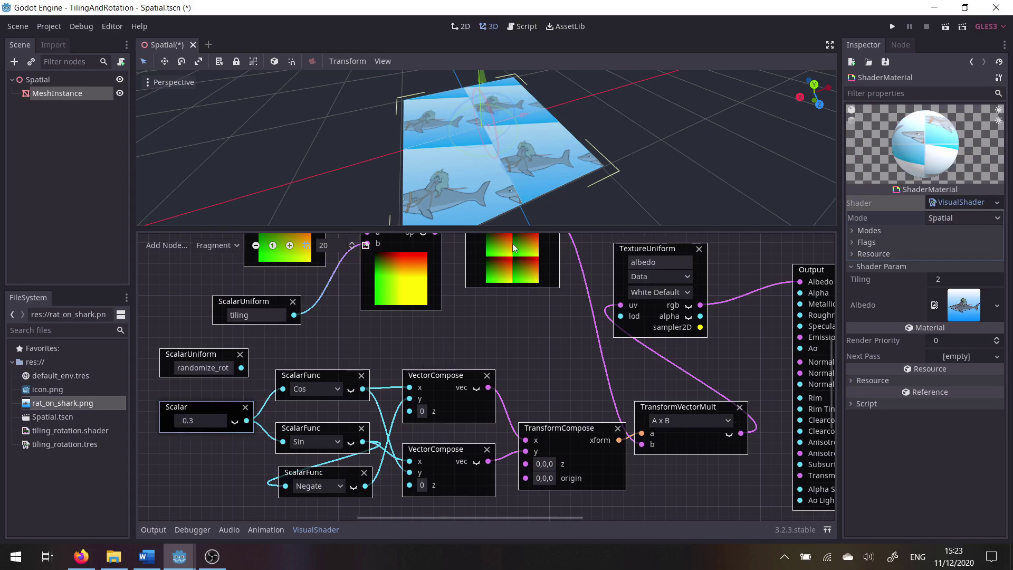
pyautogui.moveTo(514, 211)
pyautogui.mouseDown(button='middle')
pyautogui.moveTo(523, 218)
pyautogui.moveTo(517, 200)
pyautogui.mouseUp(button='middle')
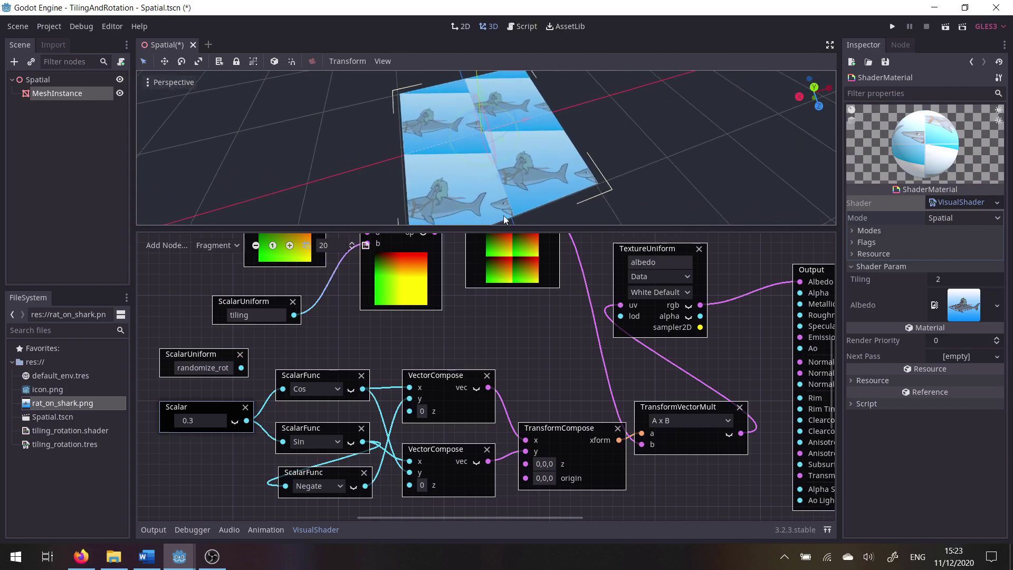
# Set the Scalar node's value to 3.14 to test a half-turn rotation
pyautogui.doubleClick(203, 420)
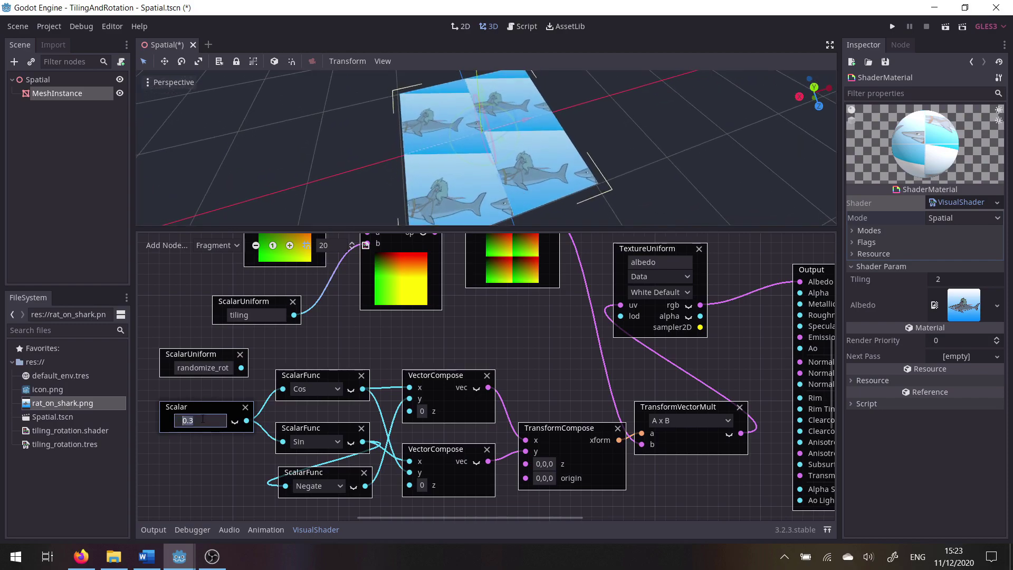
pyautogui.write('3.14')
pyautogui.press('Return')
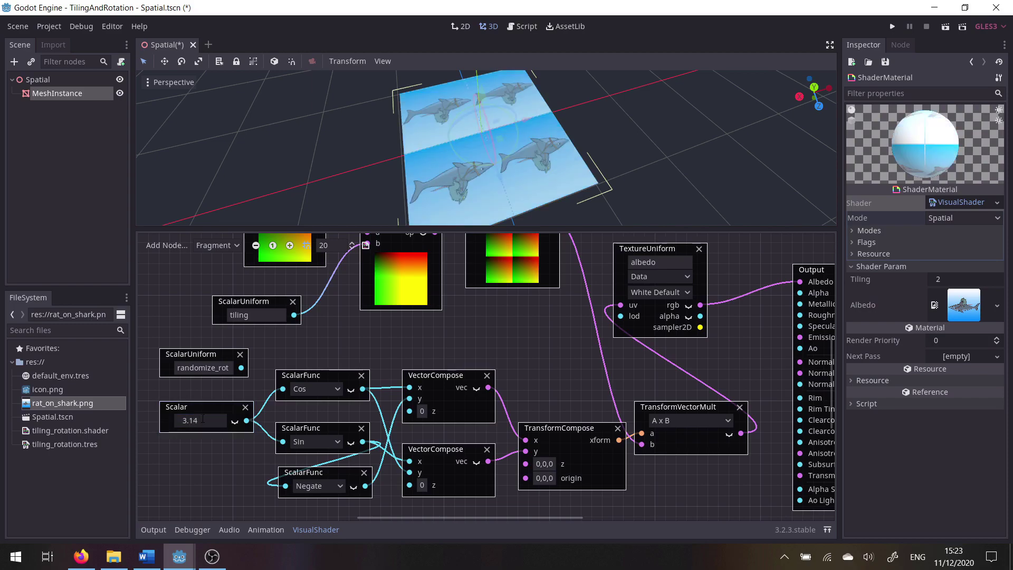
# Set the Scalar node's rotation value to 0.5
pyautogui.click(203, 418)
pyautogui.write('.5')
pyautogui.press('Return')
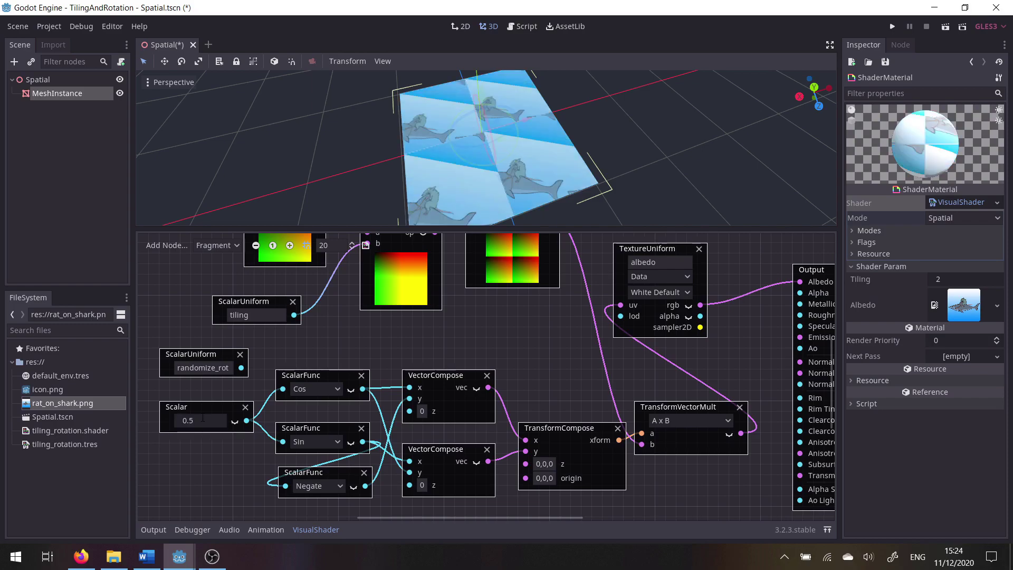
pyautogui.moveTo(572, 152); pyautogui.dragTo(570, 155, button='middle')
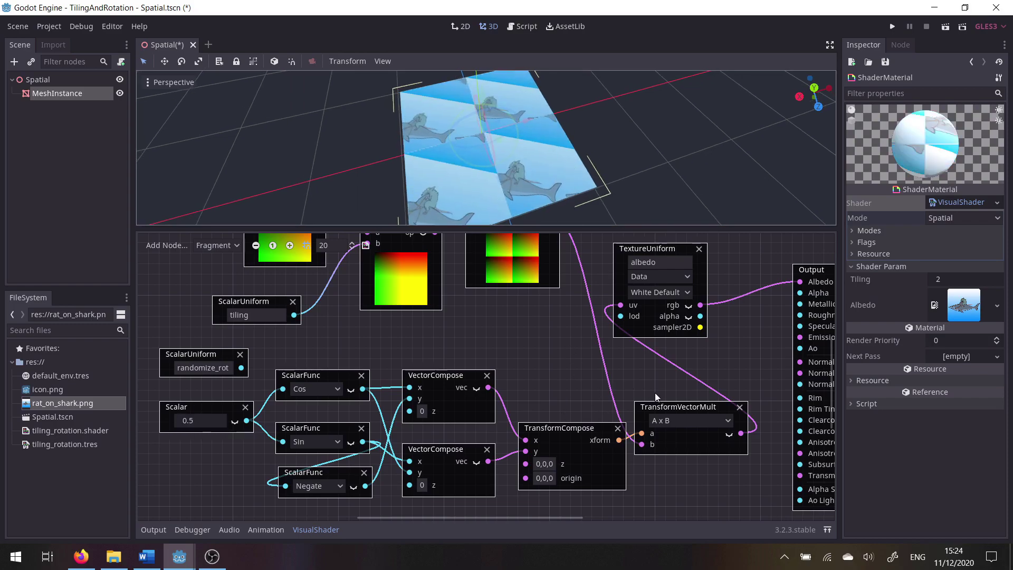
# Show the output preview on the TransformVectorMult node
pyautogui.moveTo(655, 394); pyautogui.dragTo(600, 395, button='middle')
pyautogui.rightClick(684, 438)
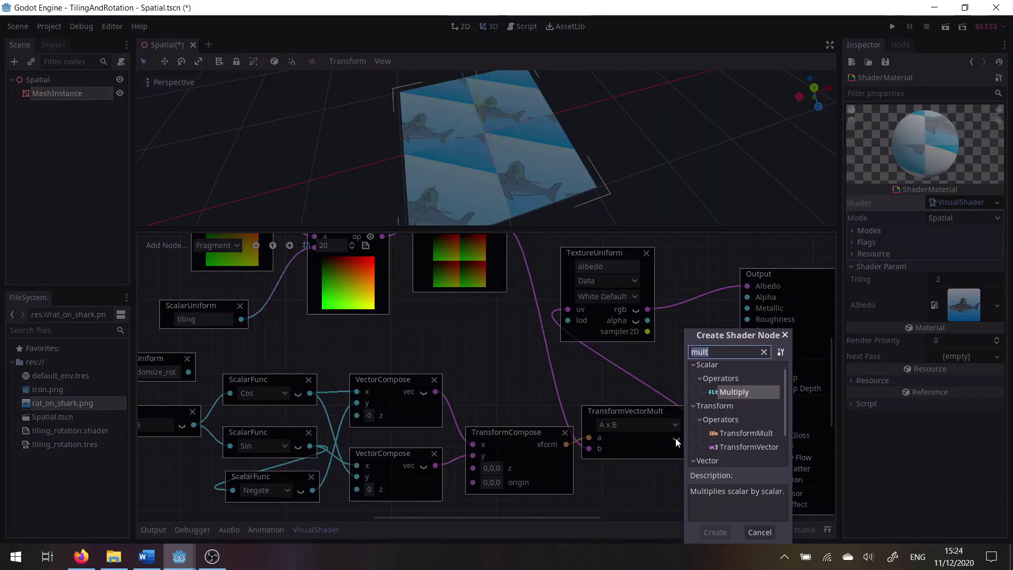
pyautogui.press('Escape')
pyautogui.click(677, 438)
pyautogui.scroll(-2, 609, 434)
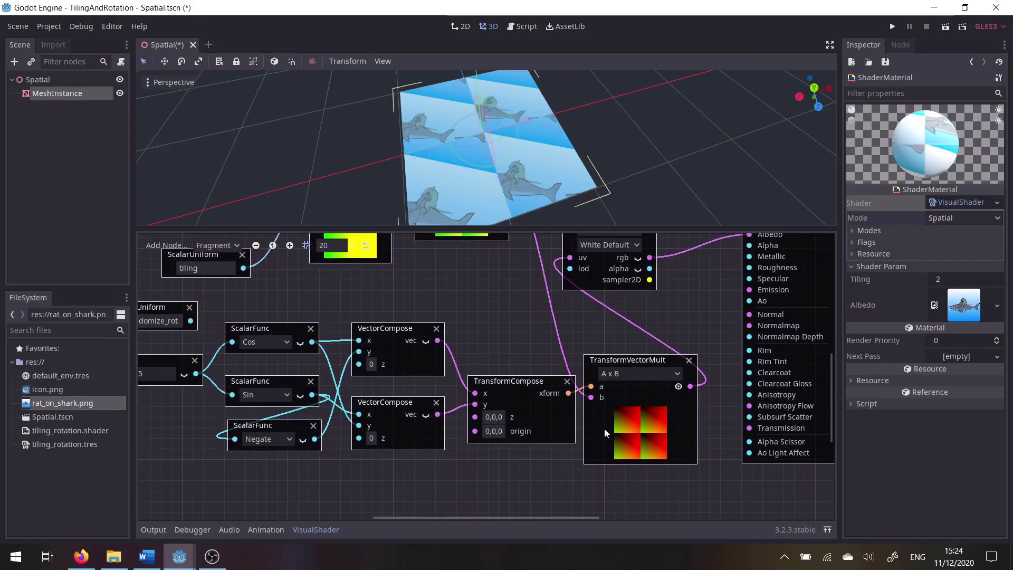
# Move the TextureUniform node closer to the Output node to free space after the Frac node
pyautogui.moveTo(539, 315); pyautogui.dragTo(586, 370, button='middle')
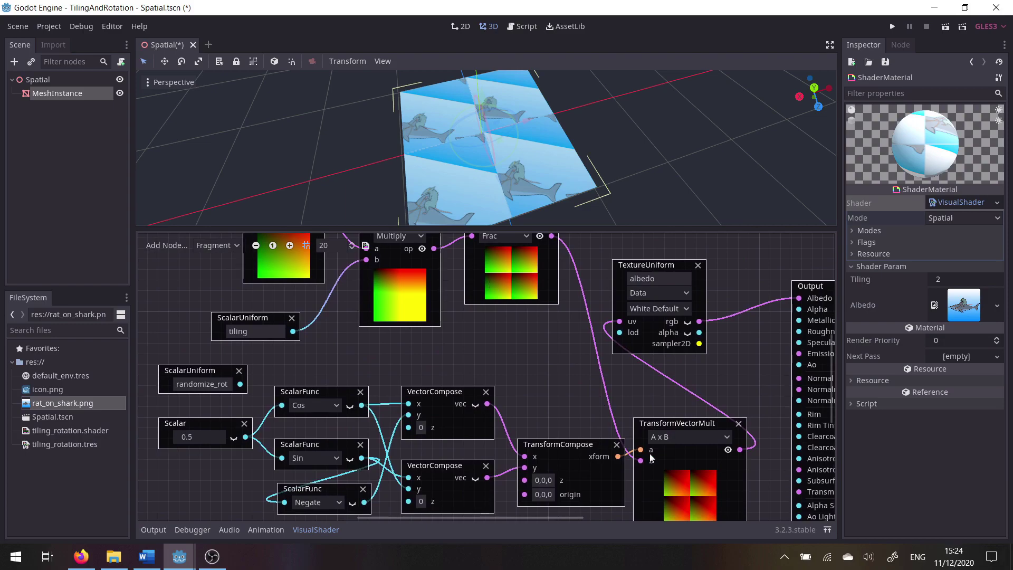
pyautogui.moveTo(665, 428); pyautogui.dragTo(657, 408, button='middle')
pyautogui.moveTo(606, 376); pyautogui.dragTo(535, 363, button='middle')
pyautogui.moveTo(489, 336); pyautogui.dragTo(520, 373, button='middle')
pyautogui.moveTo(625, 324); pyautogui.dragTo(595, 313, button='middle')
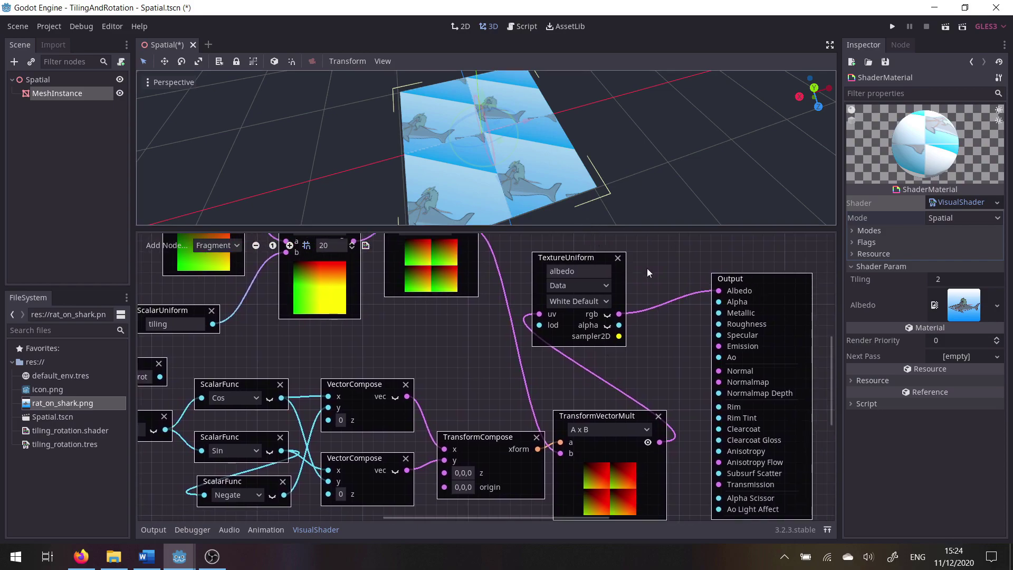
pyautogui.moveTo(646, 268); pyautogui.dragTo(625, 285, button='middle')
pyautogui.moveTo(570, 275); pyautogui.dragTo(623, 265)
pyautogui.scroll(-2, 596, 478)
pyautogui.hscroll(-1, 596, 478)
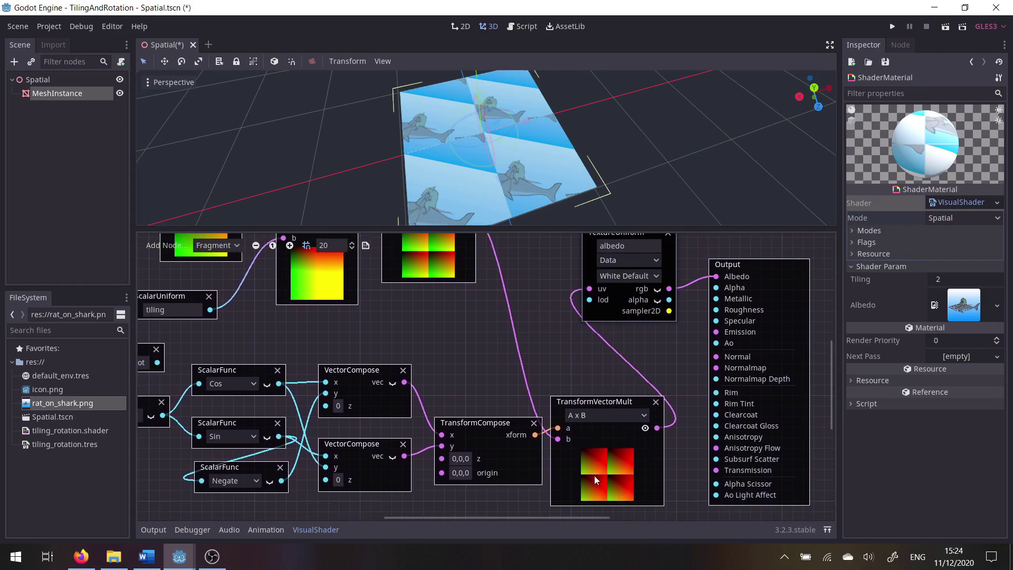
# Add a vector Subtract node fed by the Frac node's output
pyautogui.scroll(2, 581, 502)
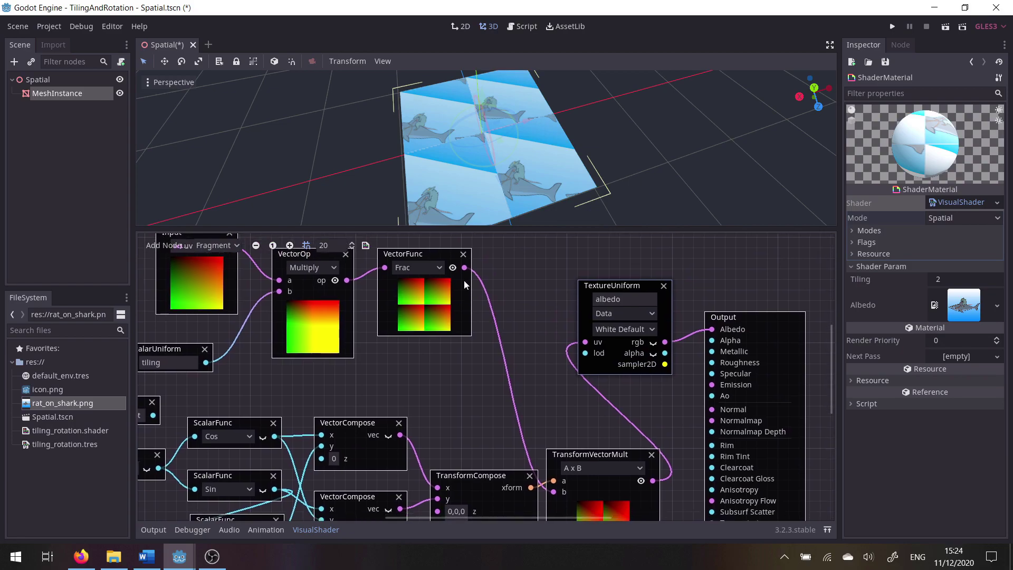
pyautogui.moveTo(462, 268); pyautogui.dragTo(498, 277)
pyautogui.write('sub')
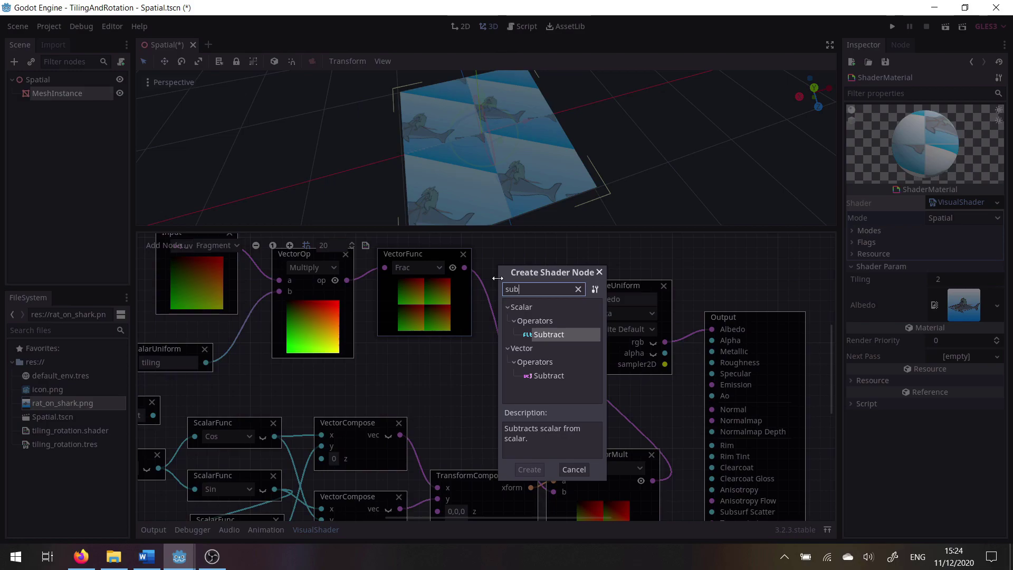
pyautogui.click(550, 379)
pyautogui.doubleClick(548, 374)
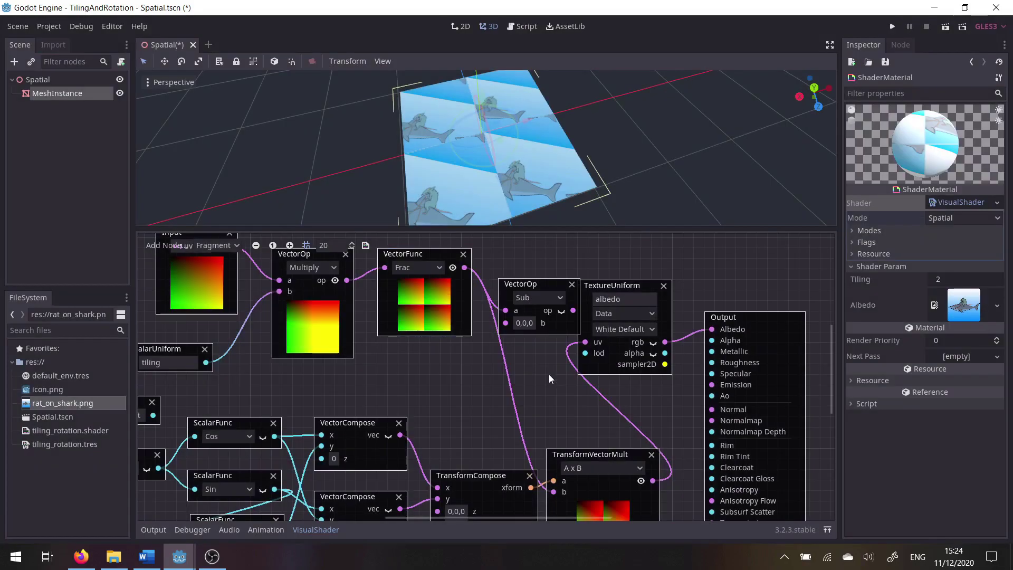
# Set the Subtract node's b vector to 0.5, 0.5, 0 and connect its output to the TransformVectorMult node's b input
pyautogui.click(522, 323)
pyautogui.write('.5')
pyautogui.press('Tab')
pyautogui.write('.5')
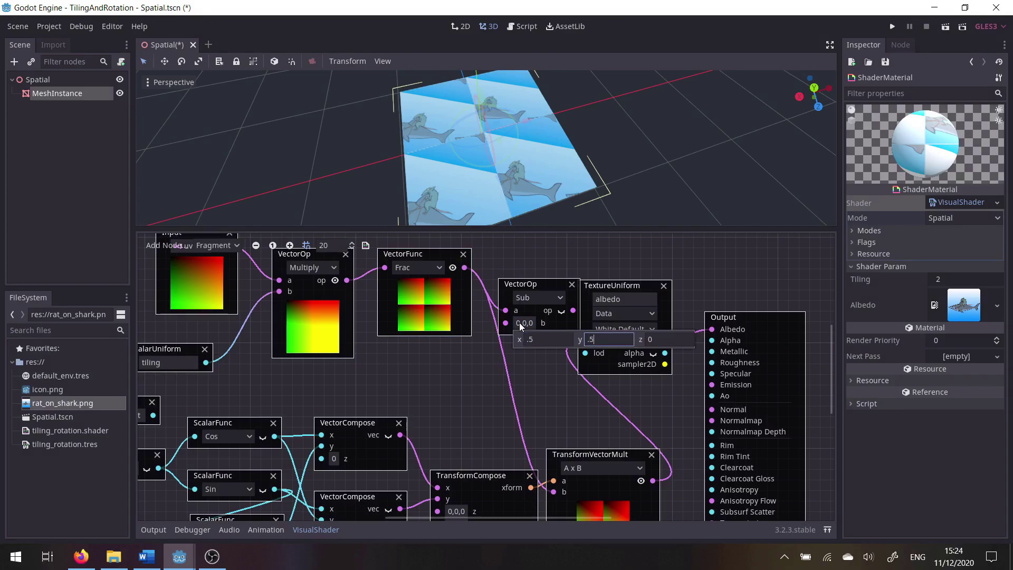
pyautogui.click(561, 325)
pyautogui.moveTo(571, 315); pyautogui.dragTo(565, 279, button='middle')
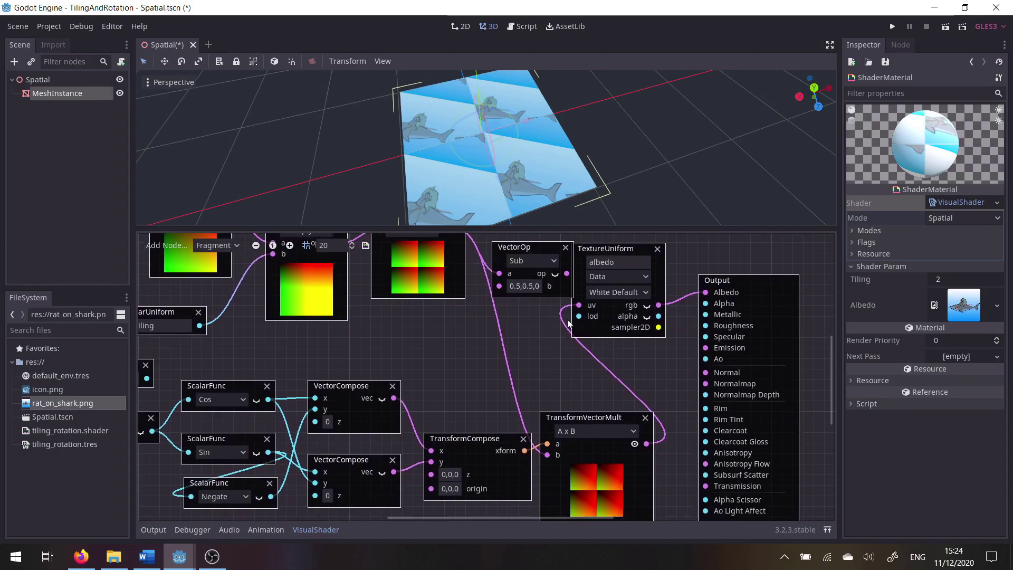
pyautogui.moveTo(567, 274); pyautogui.dragTo(547, 455)
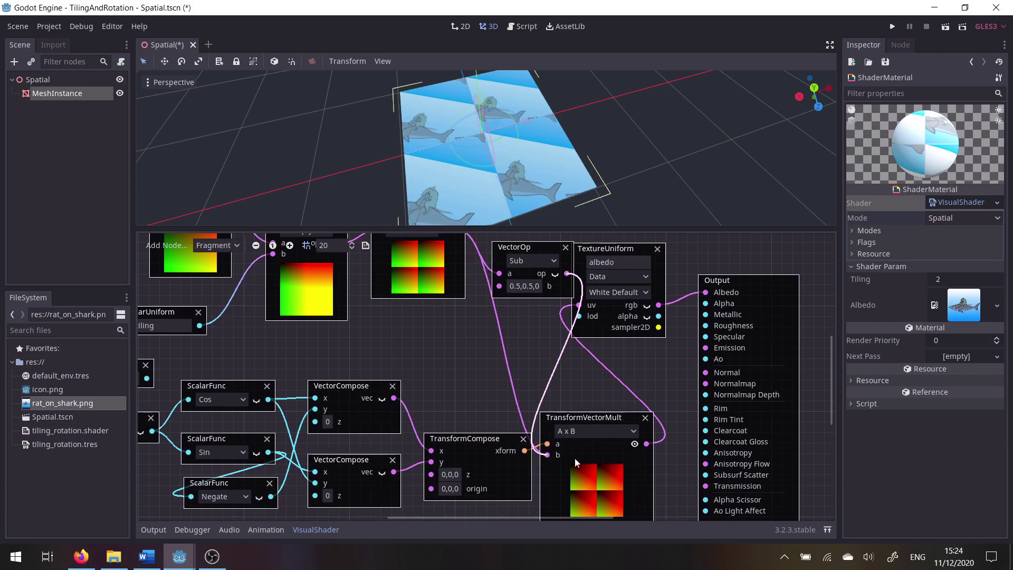
# Add a vector Add node fed by the TransformVectorMult node's output
pyautogui.moveTo(643, 429); pyautogui.dragTo(576, 400, button='middle')
pyautogui.moveTo(574, 400); pyautogui.dragTo(596, 452)
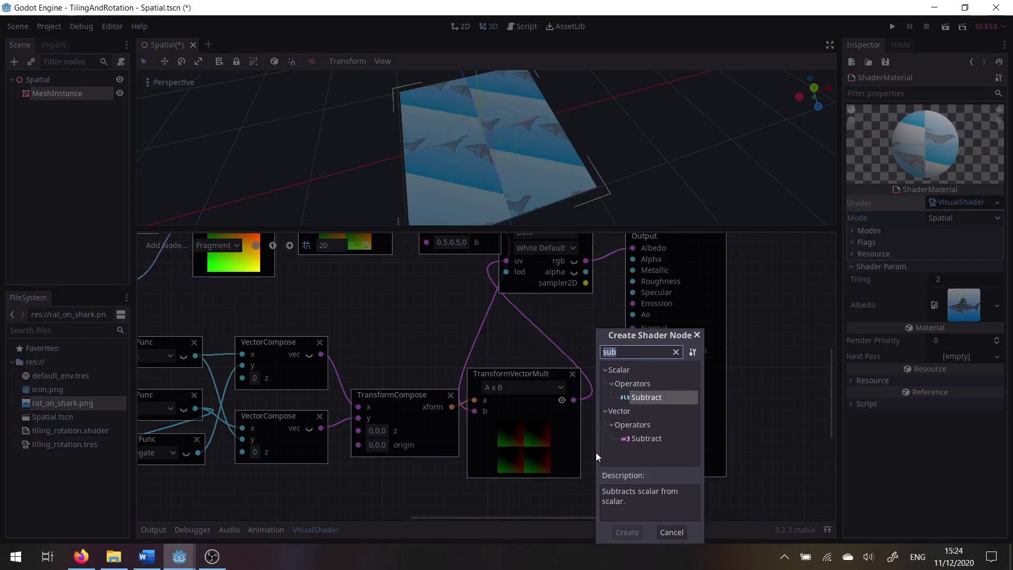
pyautogui.write('add')
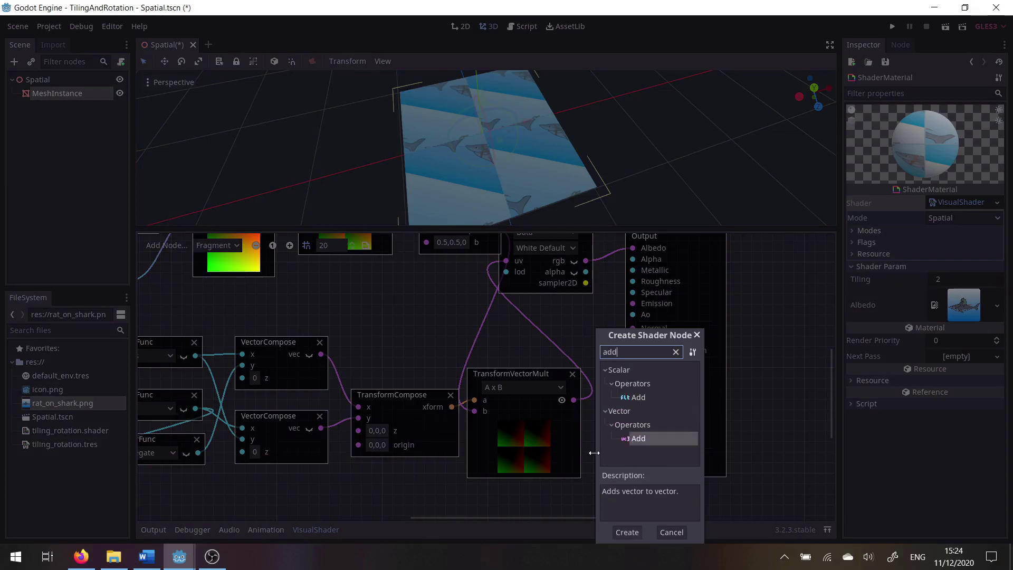
pyautogui.press('Return')
# Set the Add node's b vector to 0.5, 0.5, 0 and connect its output to the TextureUniform node's uv input
pyautogui.click(621, 497)
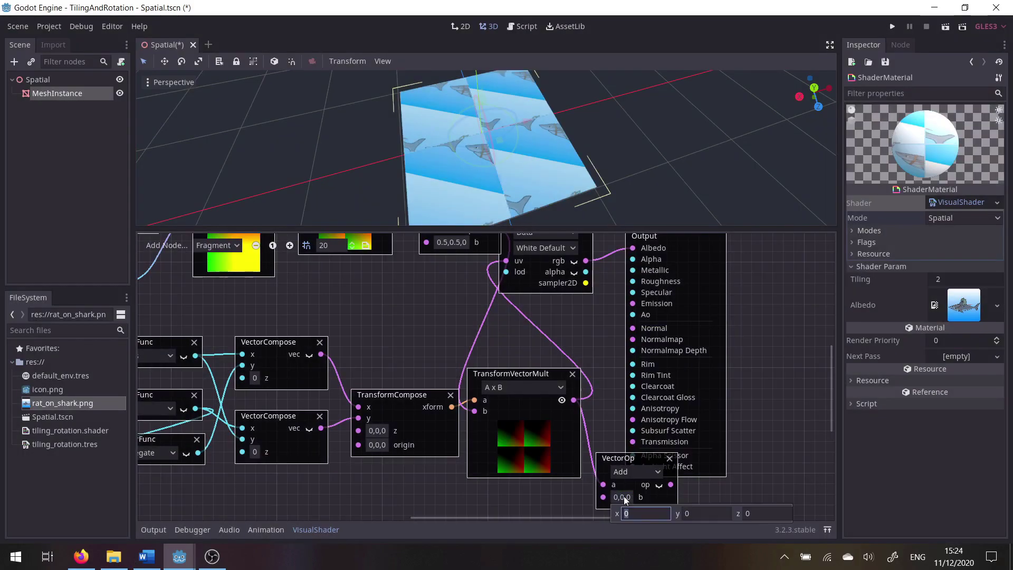
pyautogui.write('.5')
pyautogui.press('Tab')
pyautogui.write('.5')
pyautogui.press('Return')
pyautogui.moveTo(671, 485); pyautogui.dragTo(506, 261)
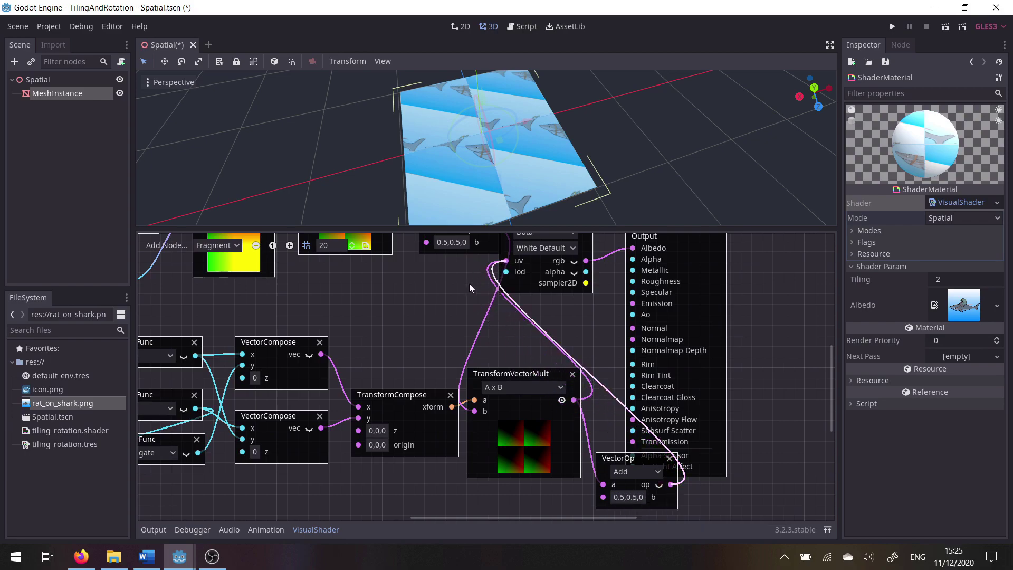
# Test the rotation about the tile centres with Scalar values of 2 and 4
pyautogui.moveTo(395, 287); pyautogui.dragTo(555, 307, button='middle')
pyautogui.click(185, 402)
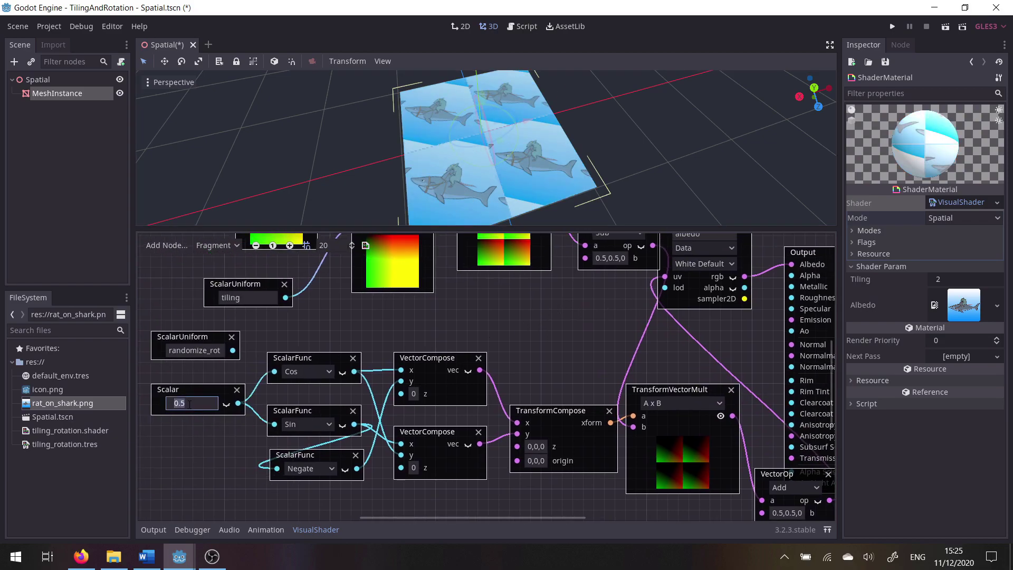
pyautogui.write('2')
pyautogui.press('Return')
pyautogui.click(189, 404)
pyautogui.write('3.')
pyautogui.press('Escape')
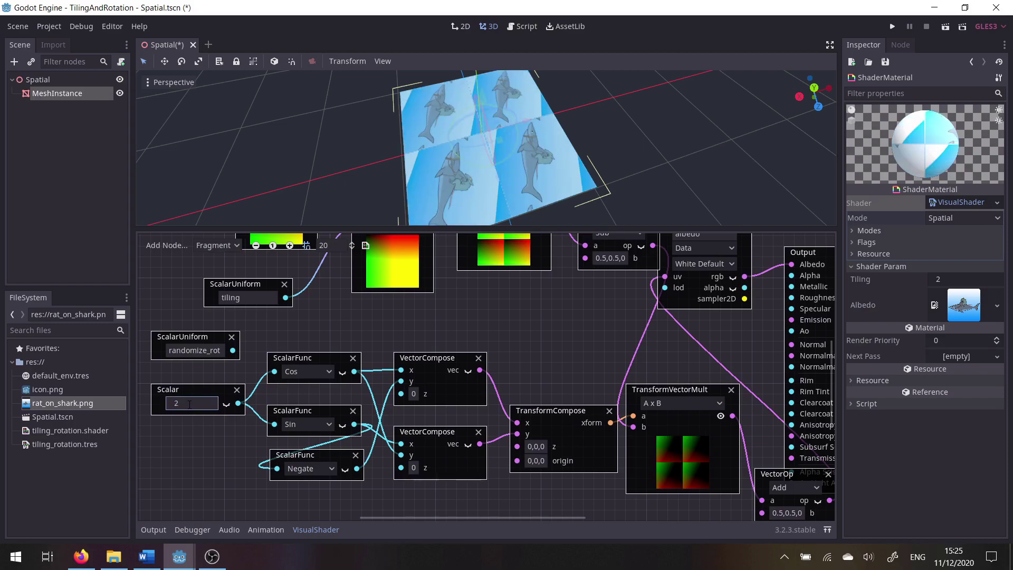
pyautogui.click(188, 404)
pyautogui.write('4')
pyautogui.click(506, 341)
pyautogui.moveTo(654, 313); pyautogui.dragTo(573, 378, button='middle')
pyautogui.moveTo(638, 388); pyautogui.dragTo(709, 367, button='middle')
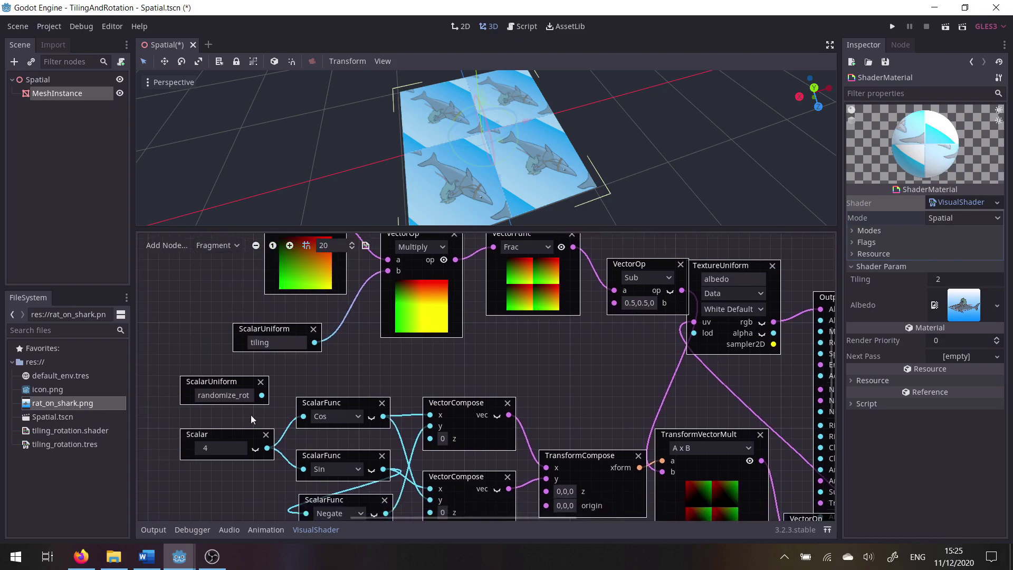
# Feed the Cos and Sin nodes from the randomize_rotation uniform instead and delete the Scalar node
pyautogui.moveTo(273, 411); pyautogui.dragTo(294, 369, button='middle')
pyautogui.moveTo(282, 352); pyautogui.dragTo(324, 426)
pyautogui.click(287, 392)
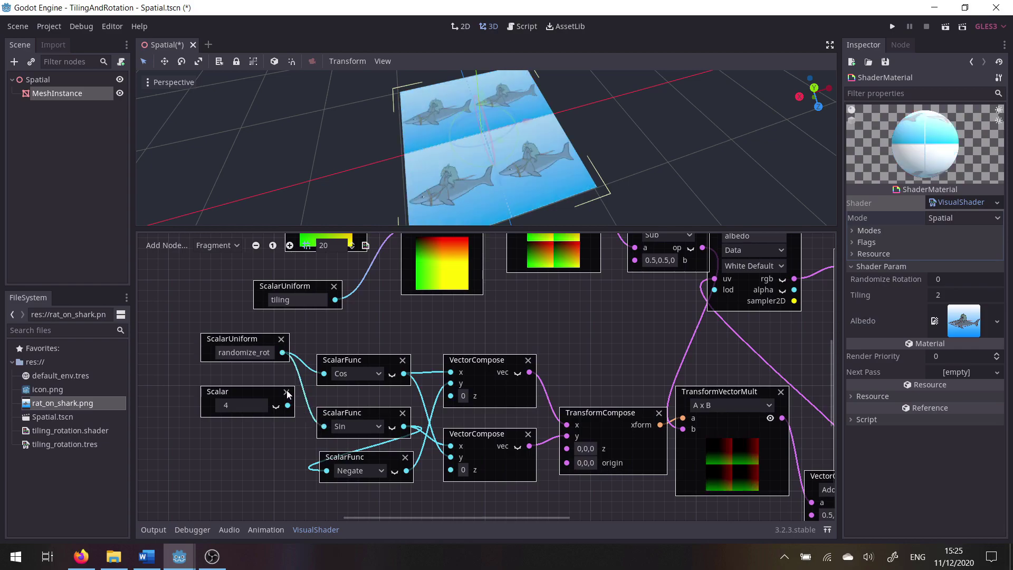
# Try out the material's shader parameters with Randomize Rotation at 0.65 and Tiling at 2.238
pyautogui.moveTo(965, 278); pyautogui.dragTo(998, 295)
pyautogui.moveTo(533, 395); pyautogui.dragTo(416, 414, button='middle')
pyautogui.moveTo(540, 346); pyautogui.dragTo(503, 328, button='middle')
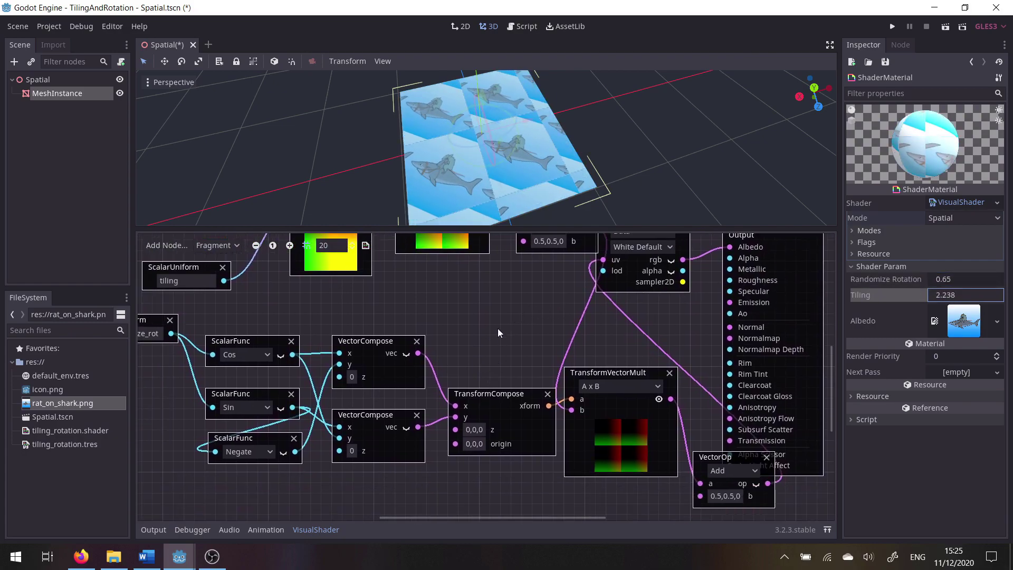
# Add an Expression node to the graph and enlarge it to make room for code
pyautogui.scroll(1, 498, 326)
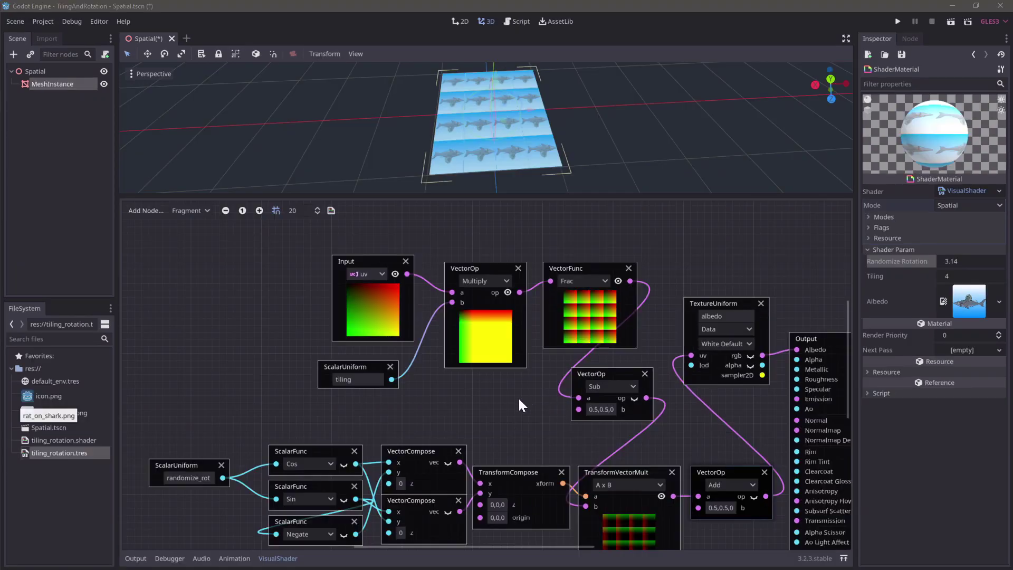
pyautogui.moveTo(479, 399); pyautogui.dragTo(494, 419, button='middle')
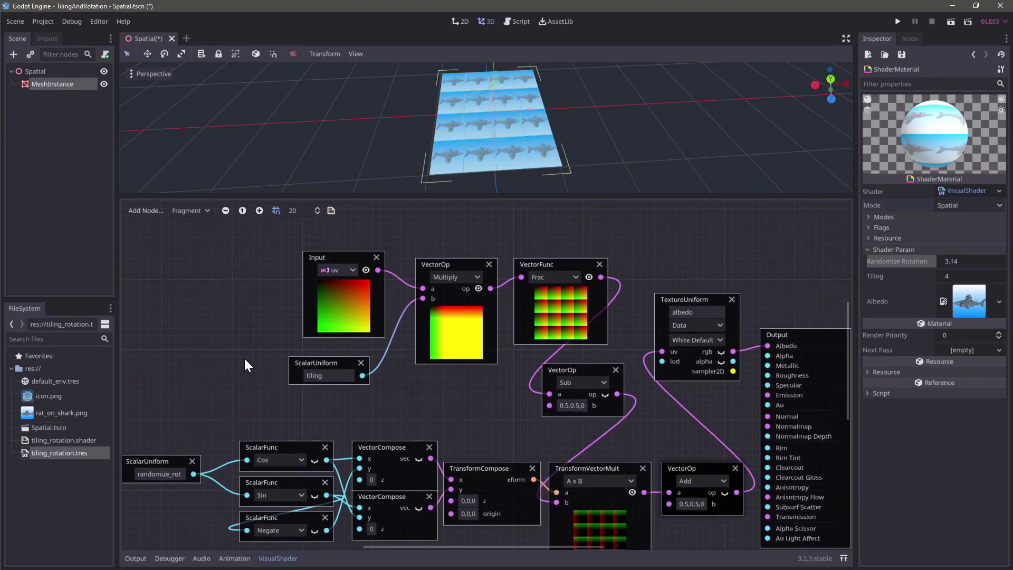
pyautogui.click(153, 209)
pyautogui.write('exp')
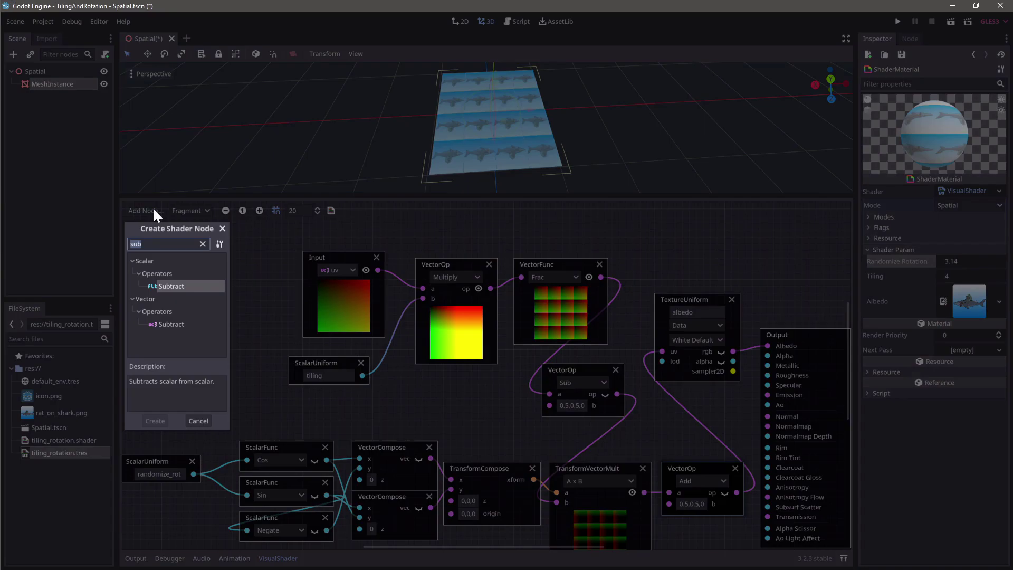
pyautogui.write('re')
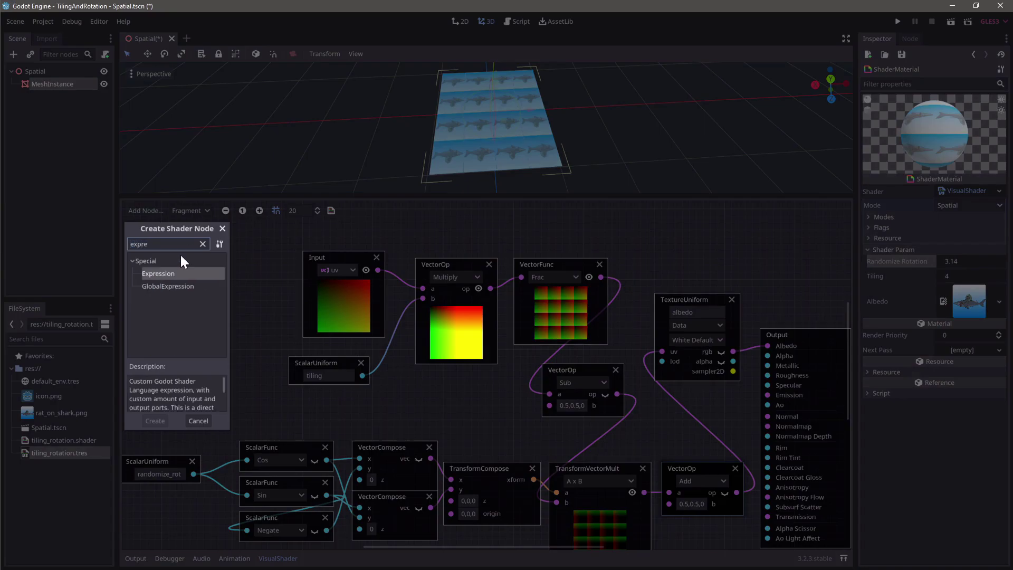
pyautogui.doubleClick(172, 275)
pyautogui.moveTo(521, 347); pyautogui.dragTo(211, 284)
pyautogui.moveTo(293, 355); pyautogui.dragTo(443, 384)
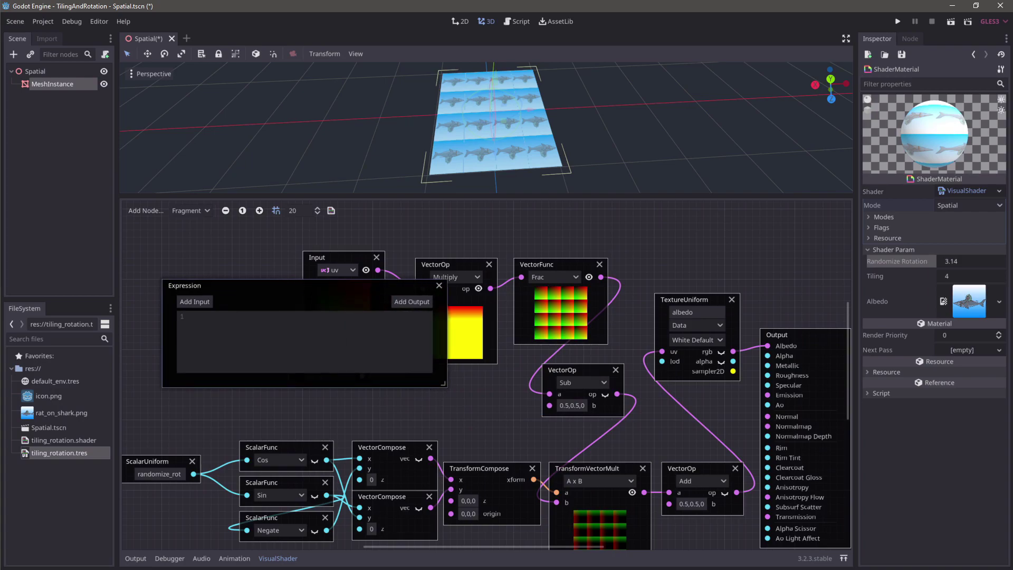
pyautogui.moveTo(265, 287); pyautogui.dragTo(244, 280)
# Enter "output = fract(cos(dot(input.xy, vec2(13.9898, 8.141))) * 43758.5453);" in the Expression node and widen the node to fit the line
pyautogui.write('output0 = fract(cos(dot(input.xy, vec2(13.9898, 8.141))) * 43758.5453);')
pyautogui.click(425, 375)
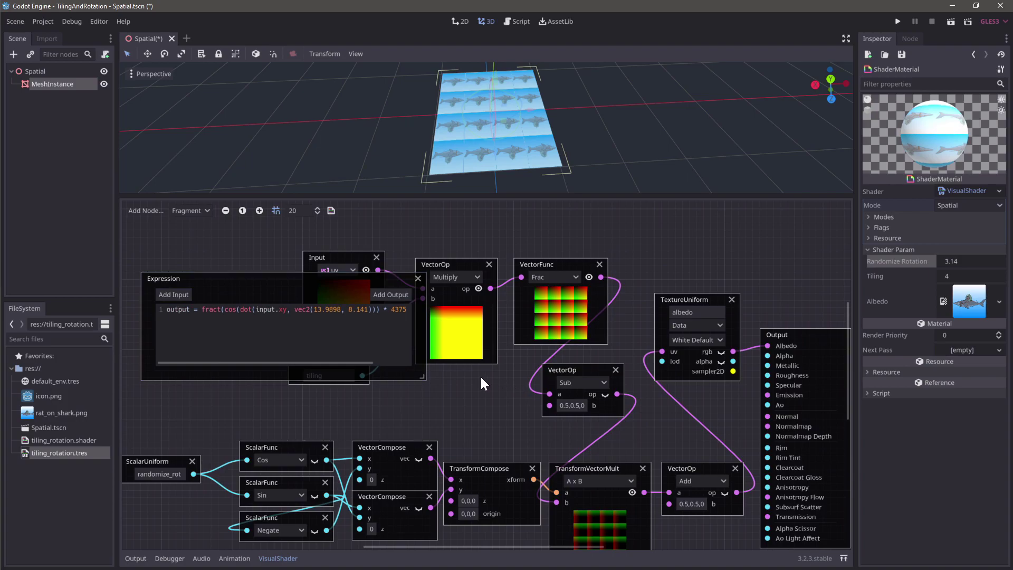
pyautogui.moveTo(422, 375); pyautogui.dragTo(519, 388)
pyautogui.moveTo(271, 268); pyautogui.dragTo(297, 291)
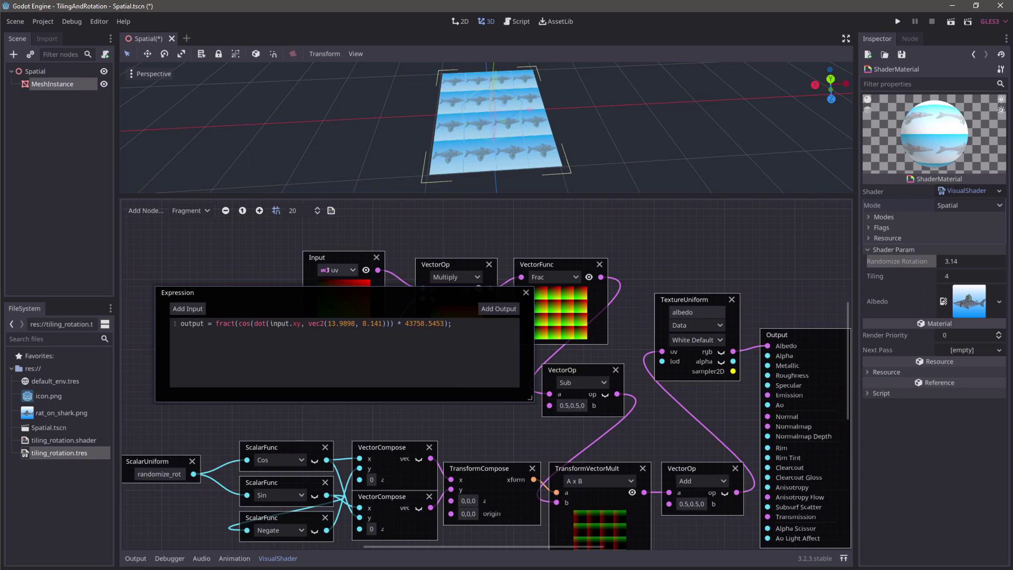
pyautogui.moveTo(216, 323); pyautogui.dragTo(236, 323)
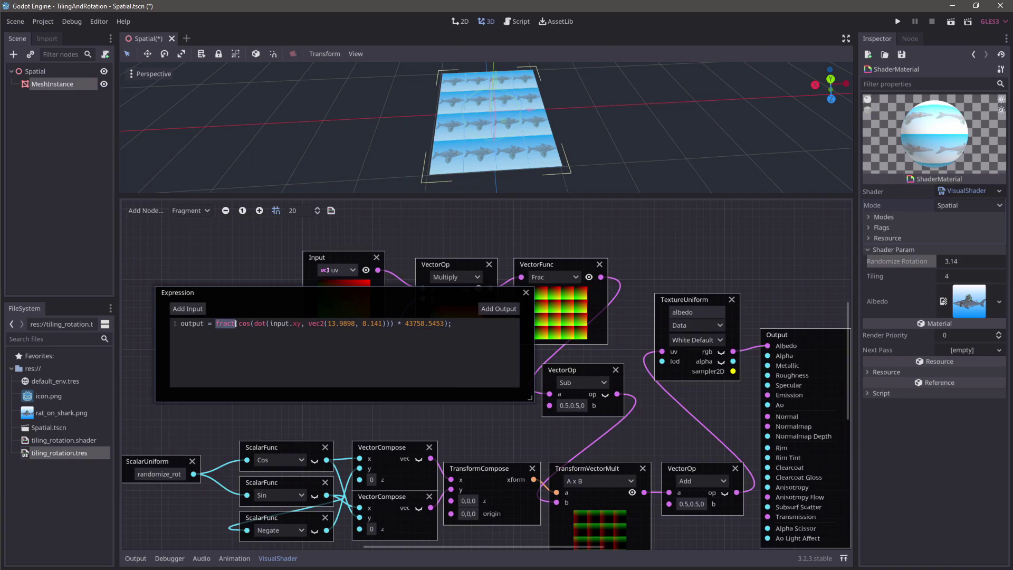
# Add a Vector input port named "input" to the Expression node
pyautogui.click(198, 308)
pyautogui.click(250, 324)
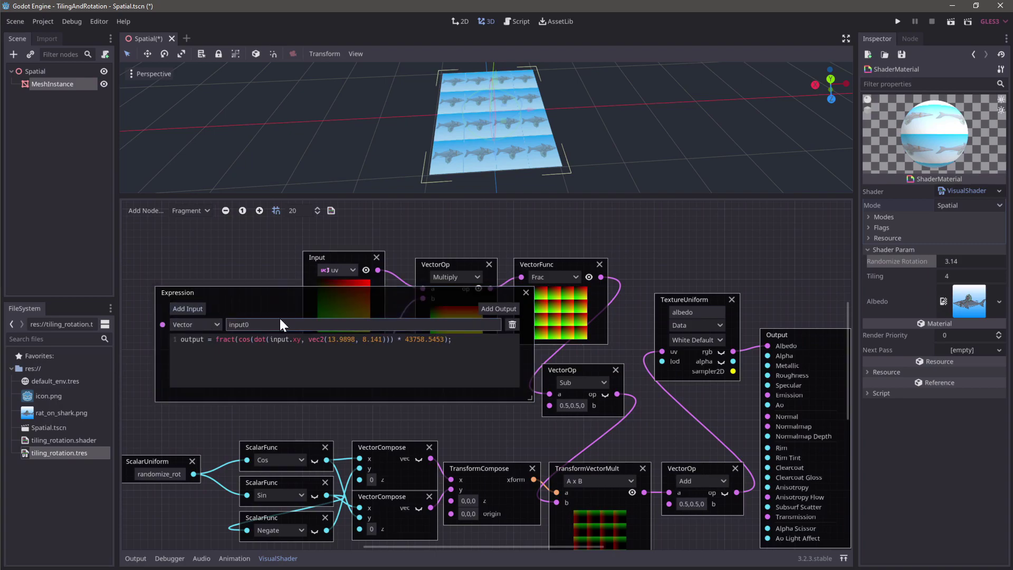
pyautogui.press('BackSpace')
pyautogui.press('Return')
pyautogui.click(454, 339)
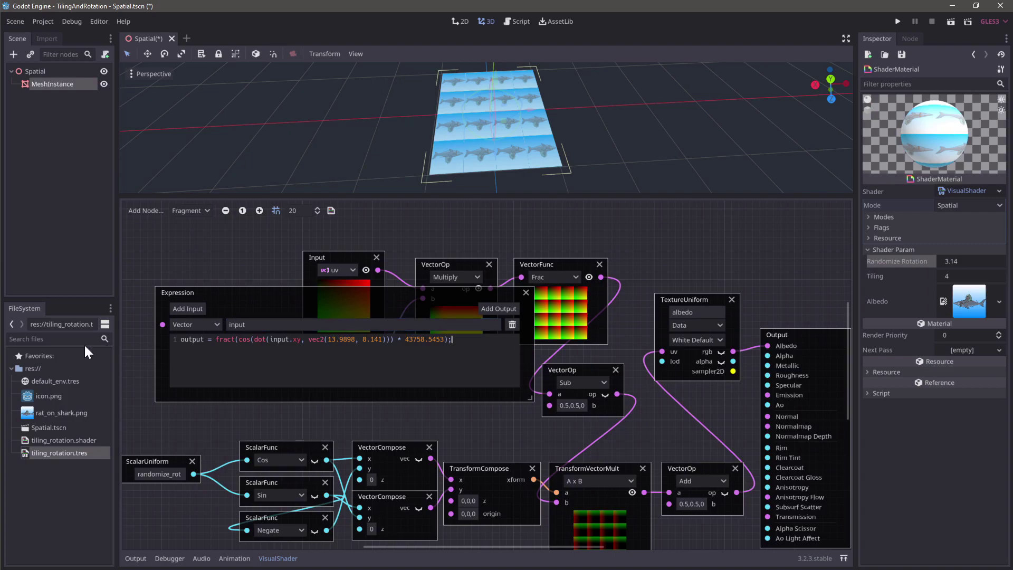
# Add an output port named "output" to the Expression node and set its type to Scalar
pyautogui.click(512, 309)
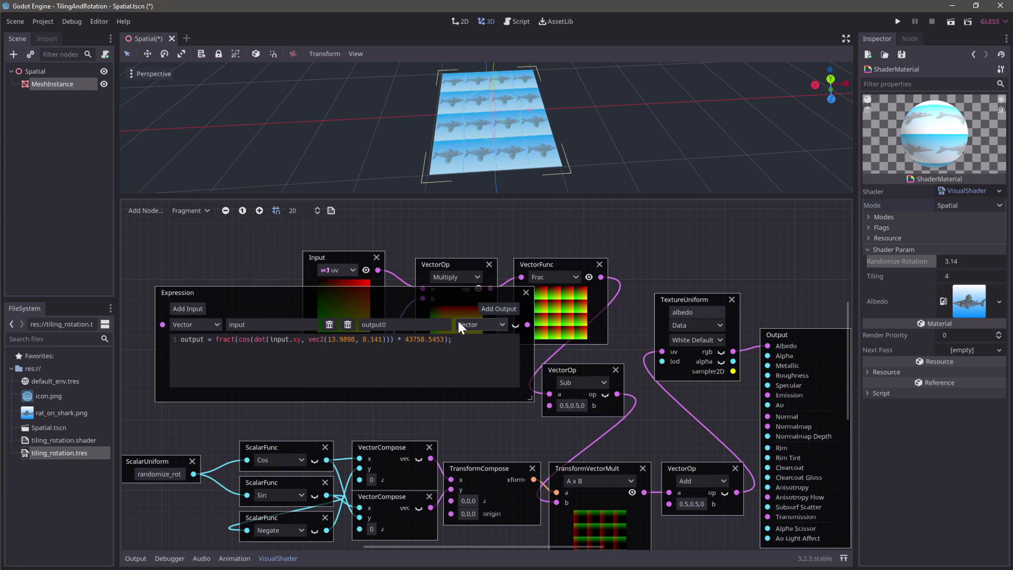
pyautogui.click(388, 324)
pyautogui.press('Return')
pyautogui.click(482, 326)
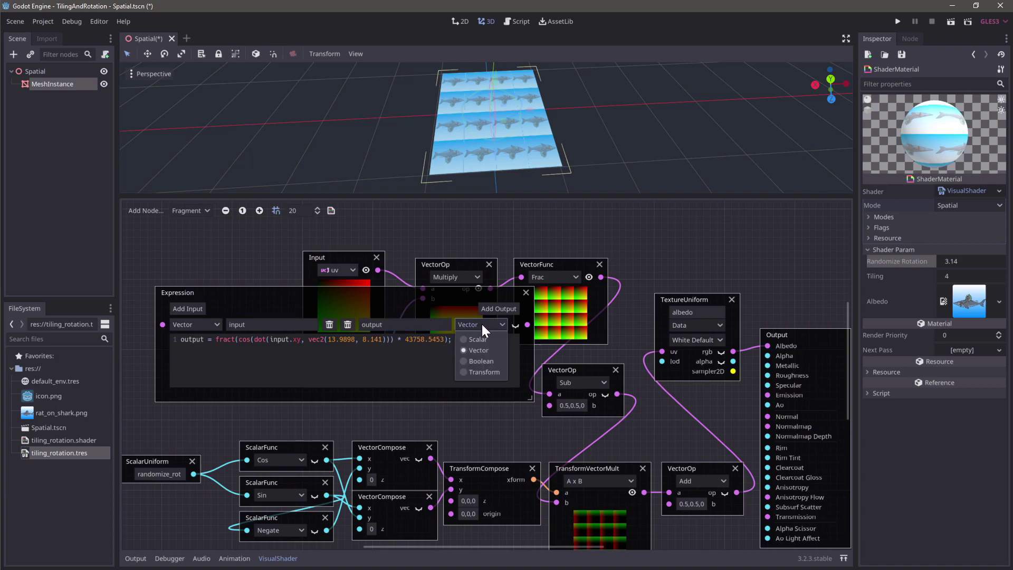
pyautogui.click(478, 339)
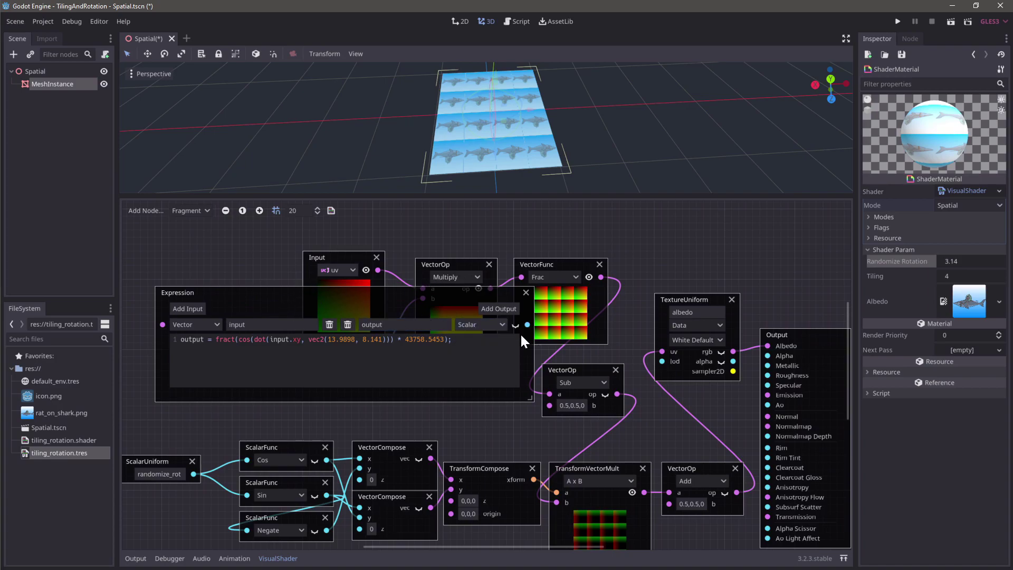
# Move the Expression node into the free space above the Input, Multiply and Frac nodes
pyautogui.moveTo(531, 396); pyautogui.dragTo(497, 392)
pyautogui.moveTo(388, 291); pyautogui.dragTo(641, 214)
pyautogui.moveTo(769, 248); pyautogui.dragTo(664, 325, button='middle')
pyautogui.moveTo(556, 296); pyautogui.dragTo(564, 226)
pyautogui.moveTo(714, 313); pyautogui.dragTo(737, 378, button='middle')
pyautogui.moveTo(596, 293); pyautogui.dragTo(604, 279)
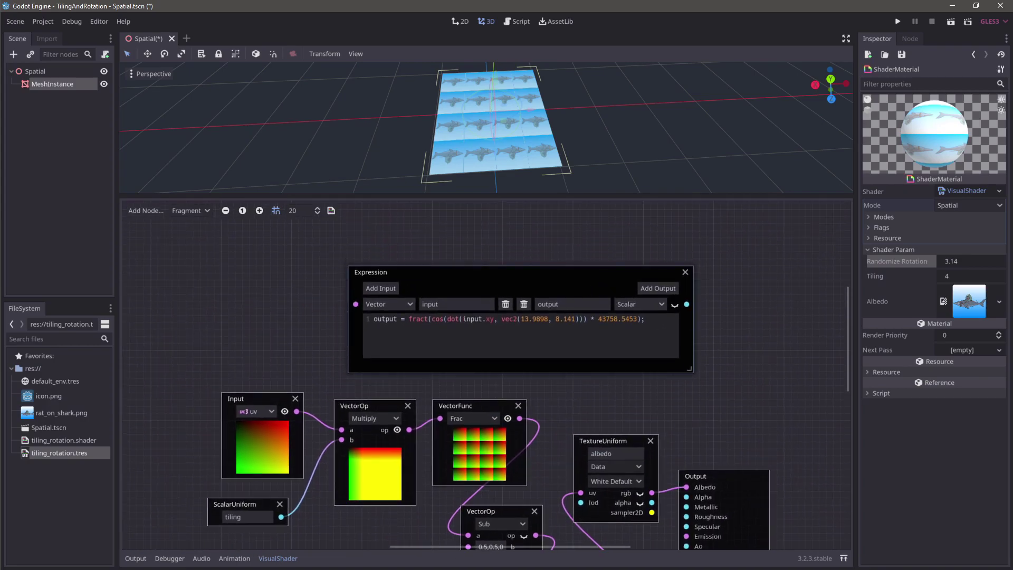
# Connect the Input node's uv output to the Expression node's input and show the expression's output preview
pyautogui.moveTo(303, 405); pyautogui.dragTo(353, 304)
pyautogui.press('Escape')
pyautogui.moveTo(297, 411); pyautogui.dragTo(356, 304)
pyautogui.click(674, 304)
# Move the Expression node further up and enlarge it so its code line shows below the preview
pyautogui.moveTo(596, 278)
pyautogui.mouseDown()
pyautogui.moveTo(595, 255)
pyautogui.moveTo(589, 263)
pyautogui.mouseUp()
pyautogui.moveTo(540, 366); pyautogui.dragTo(482, 382, button='middle')
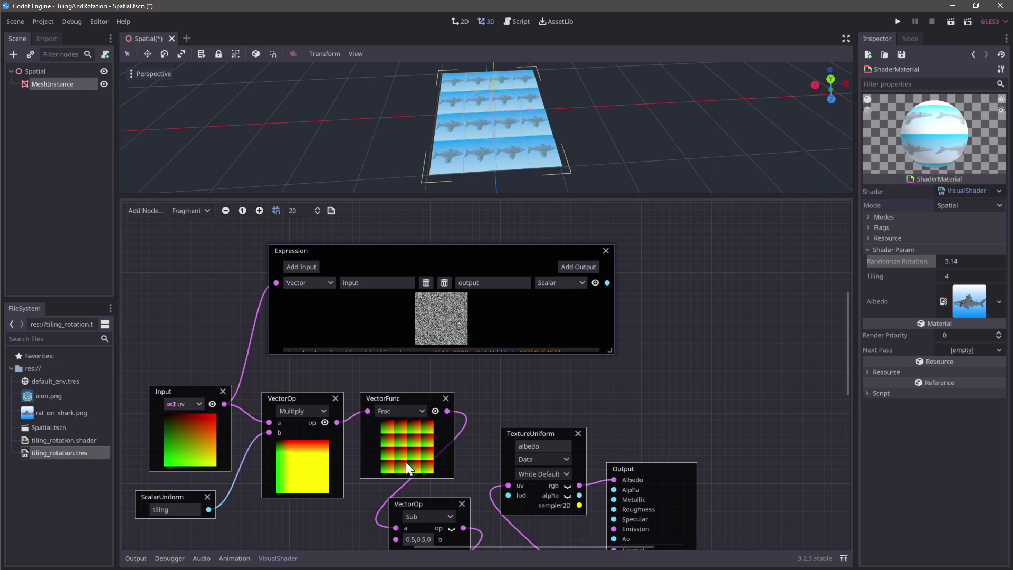
pyautogui.moveTo(542, 376); pyautogui.dragTo(503, 413, button='middle')
pyautogui.moveTo(433, 287); pyautogui.dragTo(497, 253)
pyautogui.moveTo(463, 391); pyautogui.dragTo(496, 367, button='middle')
pyautogui.moveTo(494, 333); pyautogui.dragTo(494, 340)
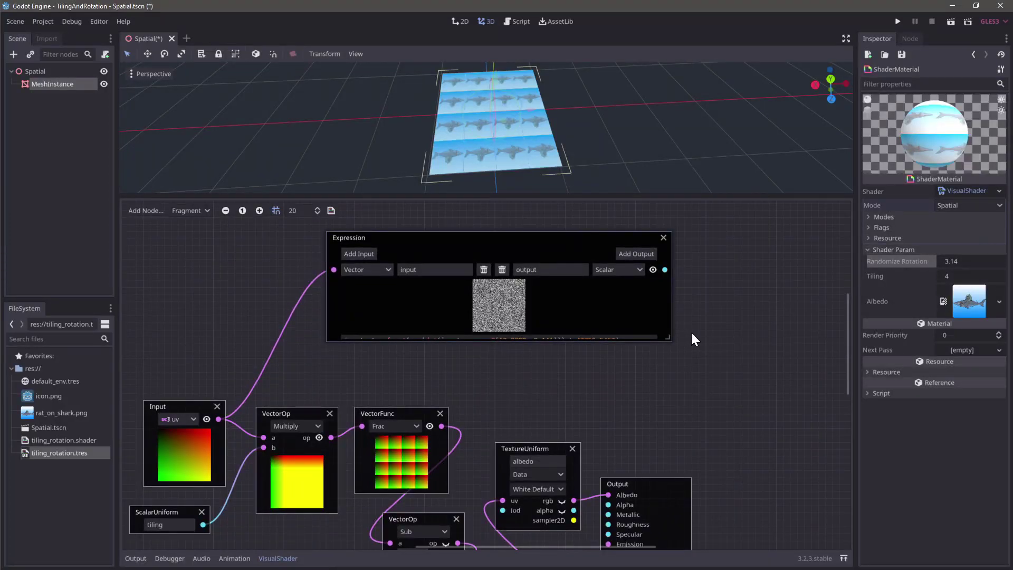
pyautogui.moveTo(665, 341); pyautogui.dragTo(672, 360)
pyautogui.moveTo(541, 232); pyautogui.dragTo(562, 191)
pyautogui.moveTo(523, 355); pyautogui.dragTo(542, 347, button='middle')
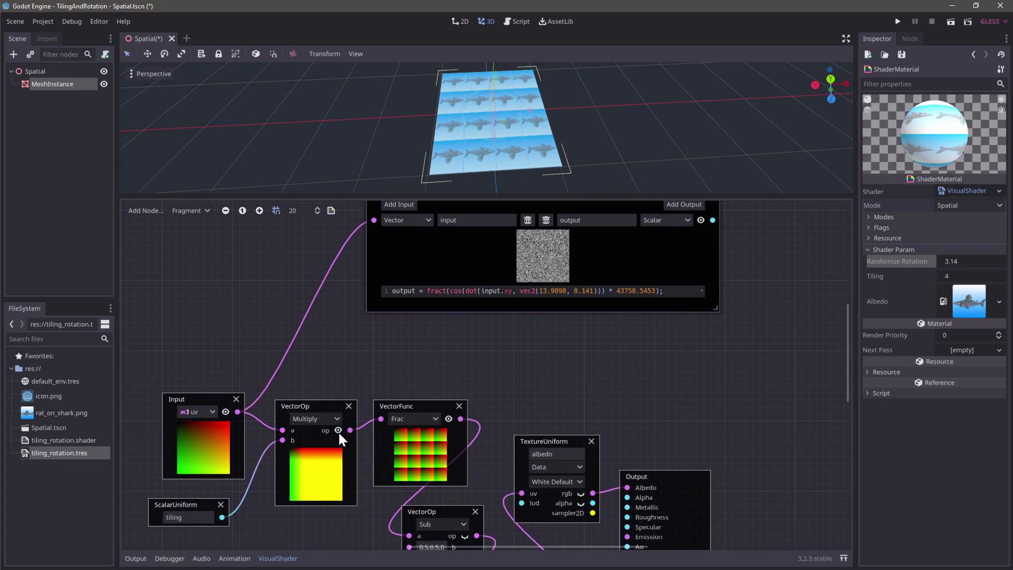
# Add a vector Round node fed by the Multiply node's output, place it above the Frac node and show its preview
pyautogui.moveTo(360, 374); pyautogui.dragTo(361, 375)
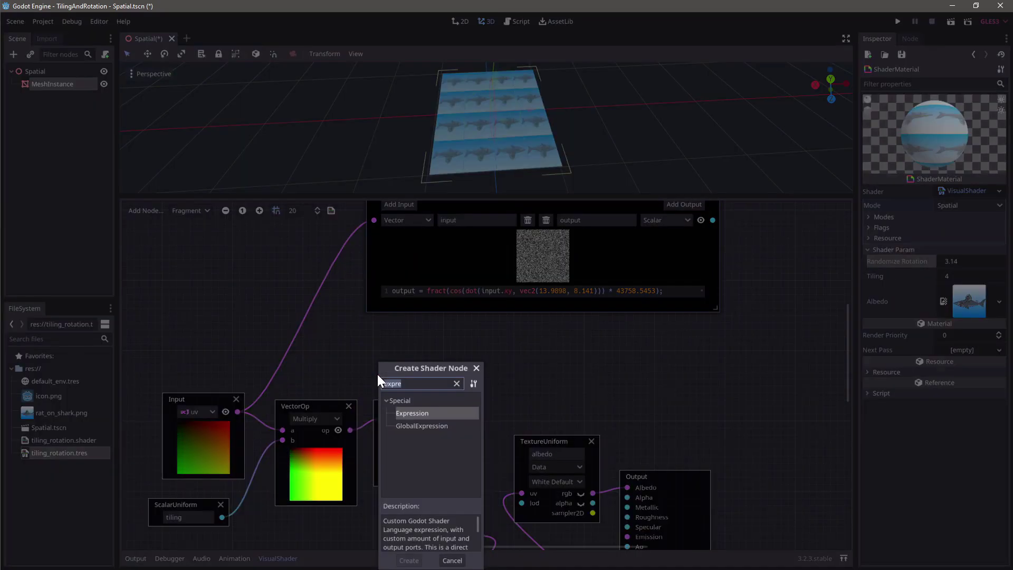
pyautogui.write('roun')
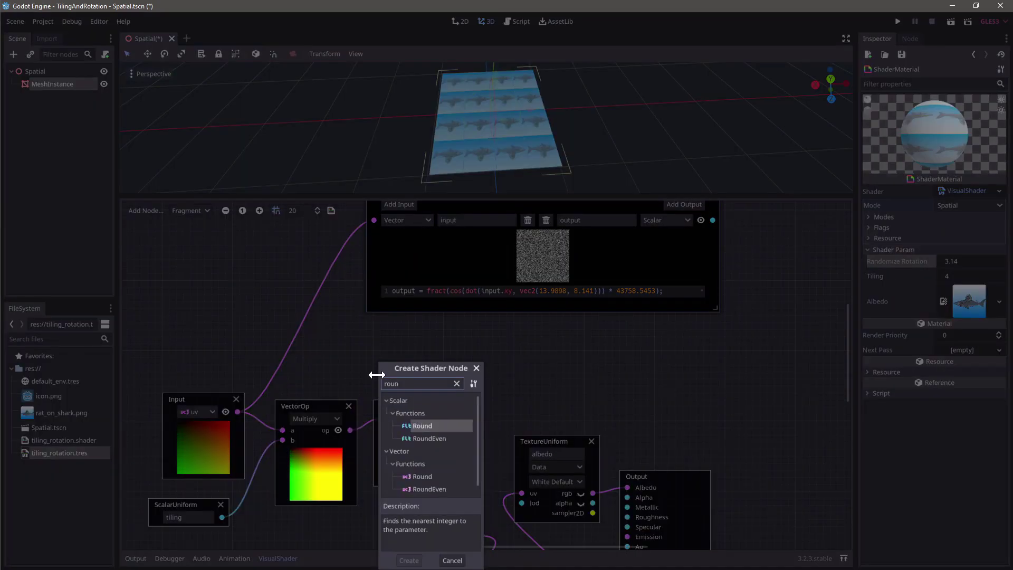
pyautogui.press('Down')
pyautogui.press('Down')
pyautogui.press('Down')
pyautogui.press('Down')
pyautogui.press('Down')
pyautogui.press('Up')
pyautogui.press('Return')
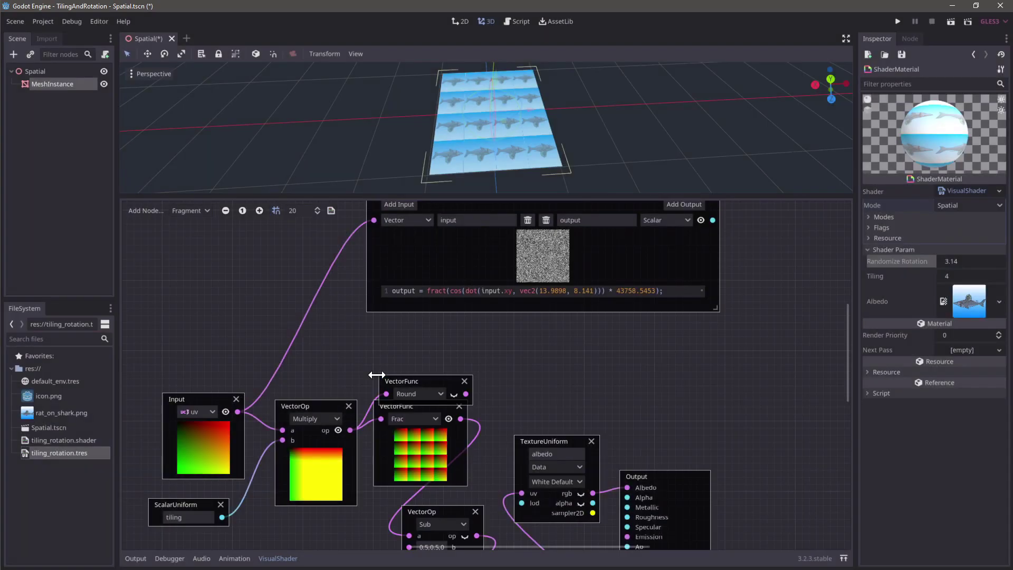
pyautogui.moveTo(406, 378); pyautogui.dragTo(427, 347)
pyautogui.click(457, 354)
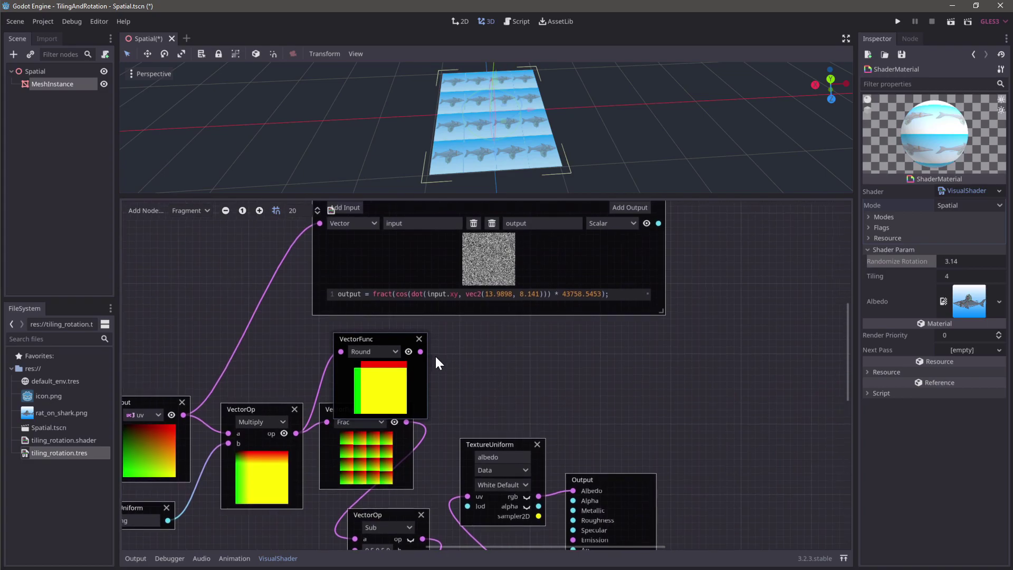
# Add a vector Divide node that divides the Round node's output by the tiling uniform, and show its preview
pyautogui.rightClick(459, 367)
pyautogui.write('d')
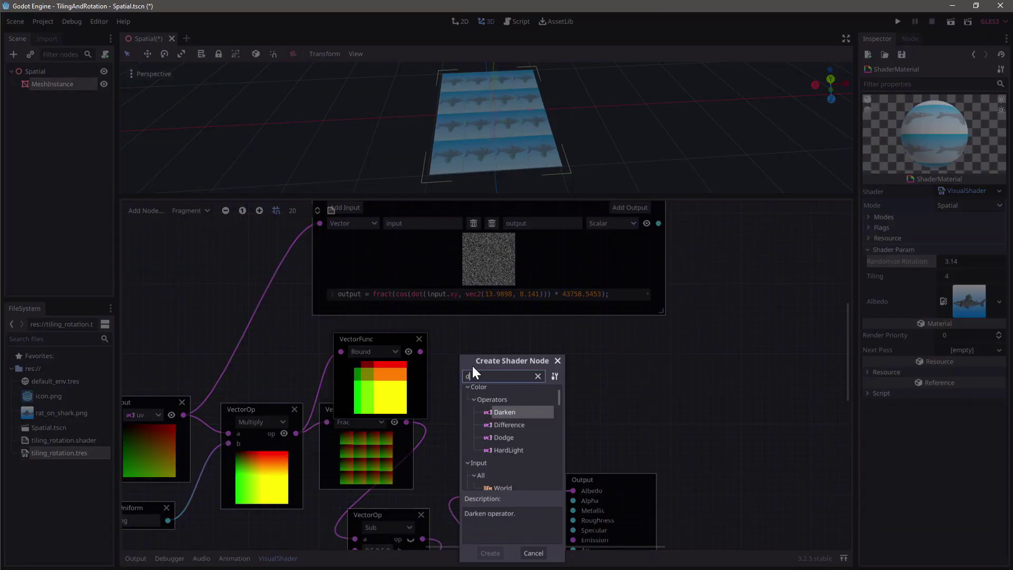
pyautogui.write('iv')
pyautogui.press('Down')
pyautogui.press('Return')
pyautogui.moveTo(409, 452); pyautogui.dragTo(540, 380, button='middle')
pyautogui.moveTo(301, 448); pyautogui.dragTo(600, 336)
pyautogui.click(655, 326)
pyautogui.moveTo(650, 300); pyautogui.dragTo(648, 275)
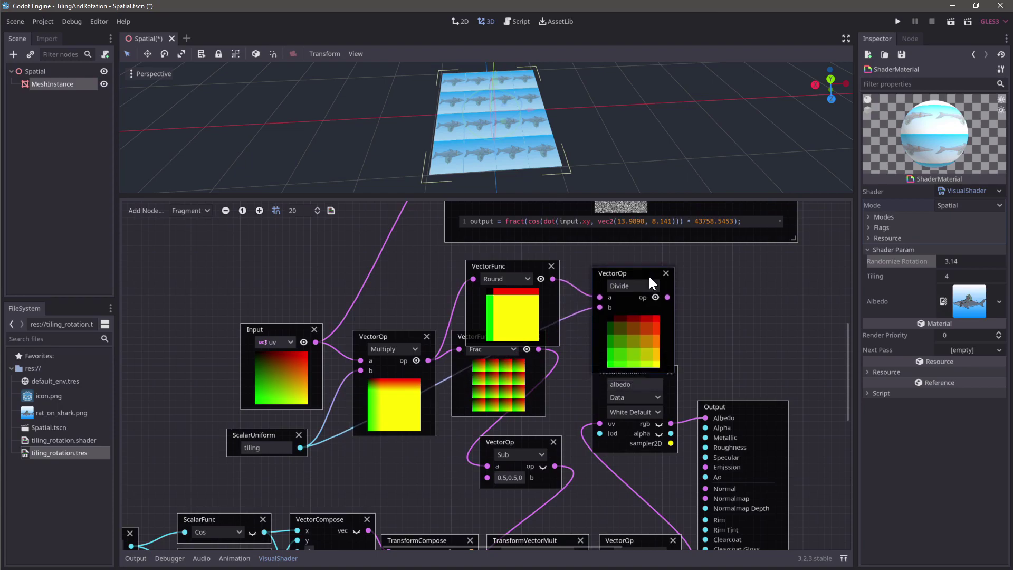
# Move the vector Divide node up, clear of the albedo TextureUniform node
pyautogui.moveTo(649, 302); pyautogui.dragTo(609, 365, button='middle')
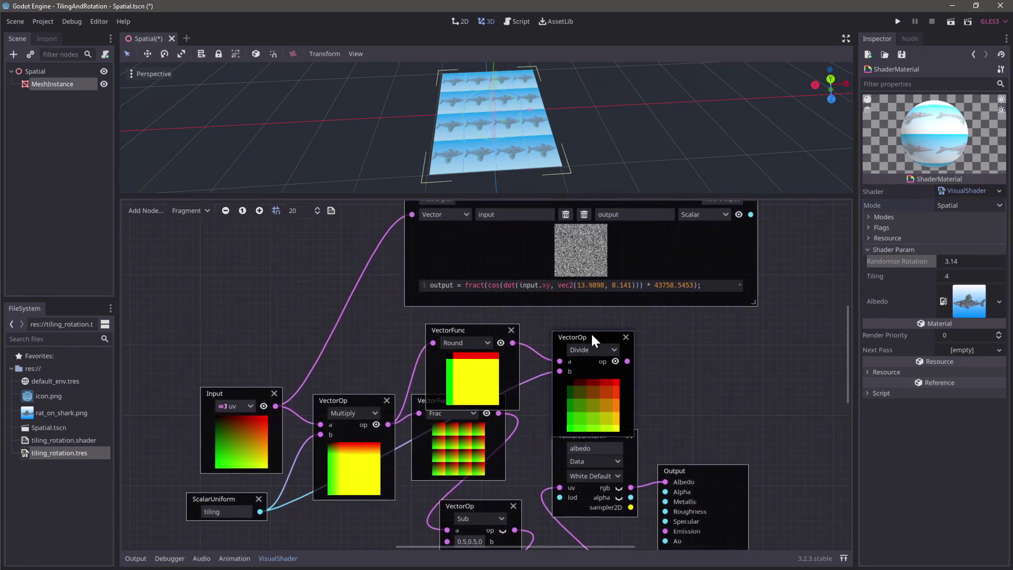
pyautogui.moveTo(591, 334); pyautogui.dragTo(598, 313)
pyautogui.moveTo(389, 423); pyautogui.dragTo(371, 364)
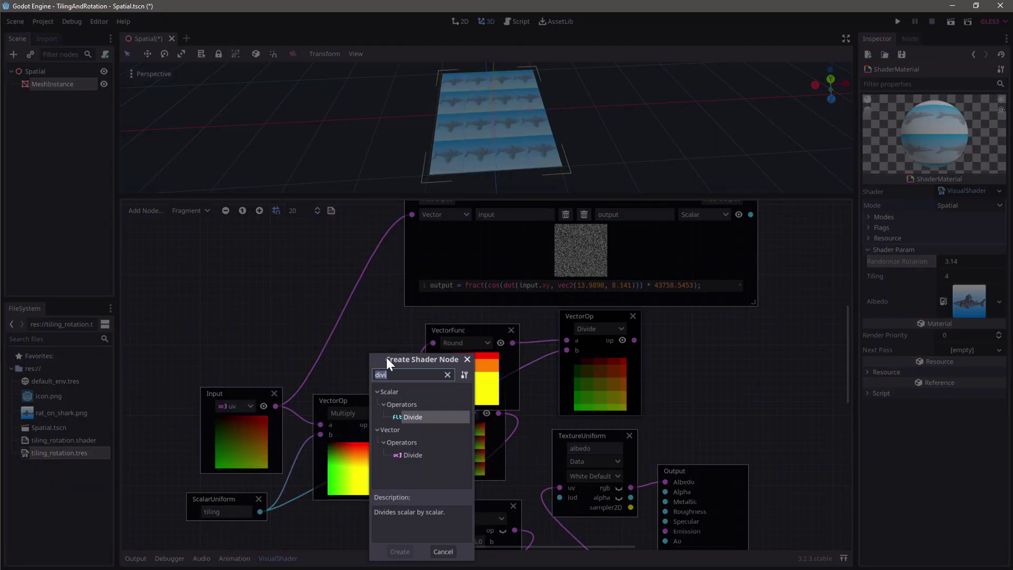
pyautogui.write('su')
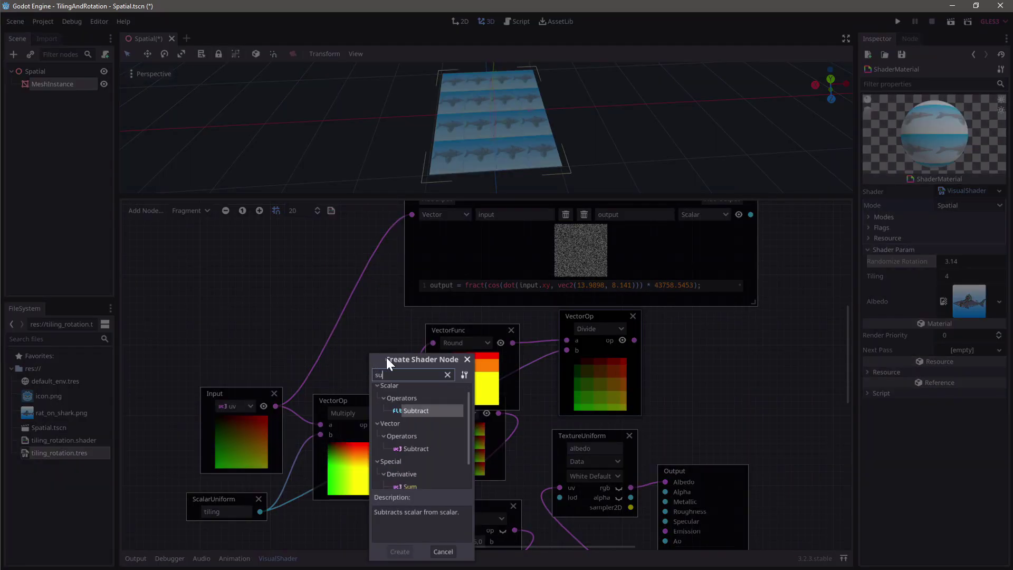
pyautogui.press('Return')
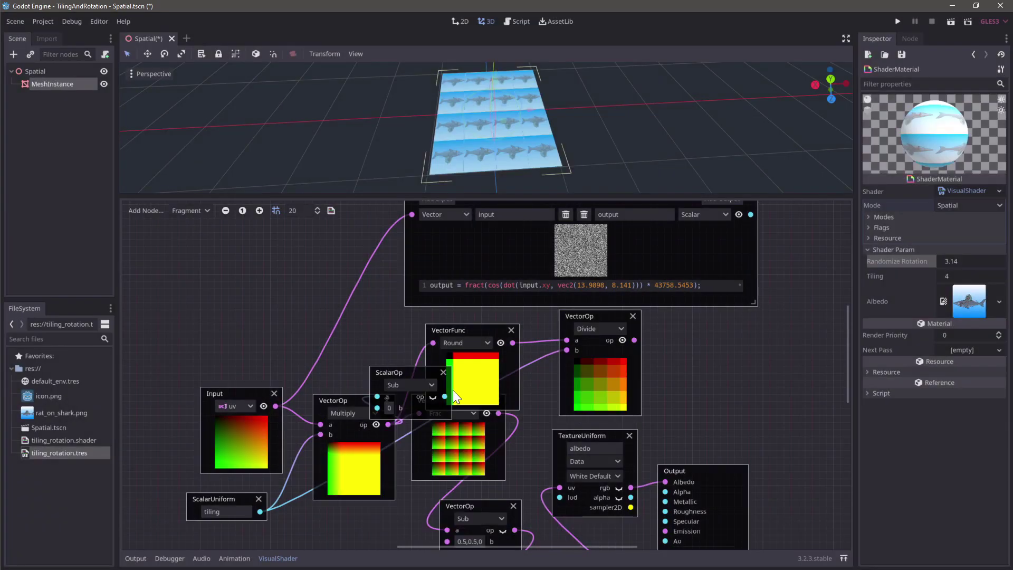
pyautogui.click(444, 371)
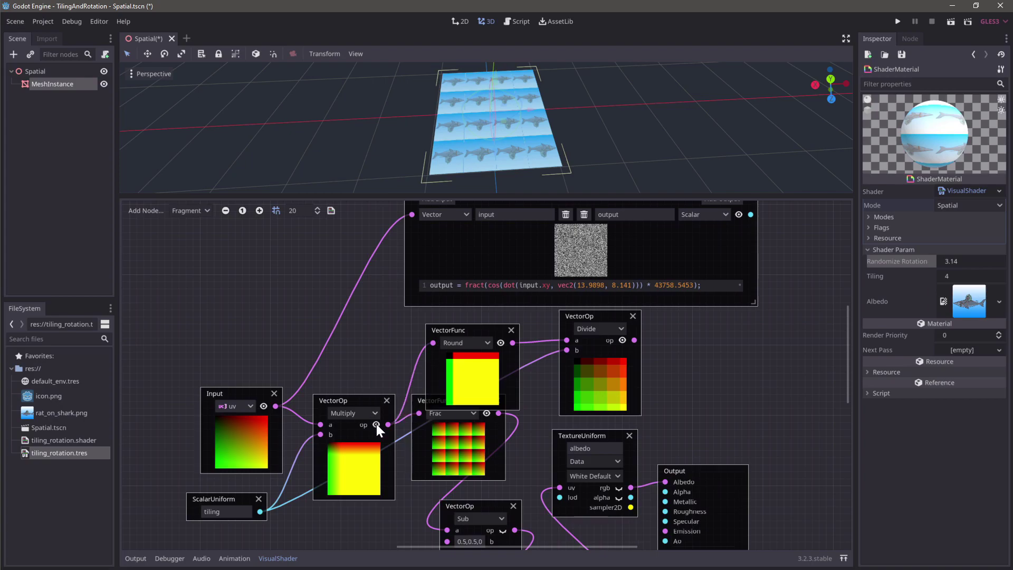
# Insert a vector Subtract node between the tiling Multiply node and the Round node, subtracting 0.5 in x and y
pyautogui.moveTo(400, 391); pyautogui.dragTo(385, 373)
pyautogui.write('sub')
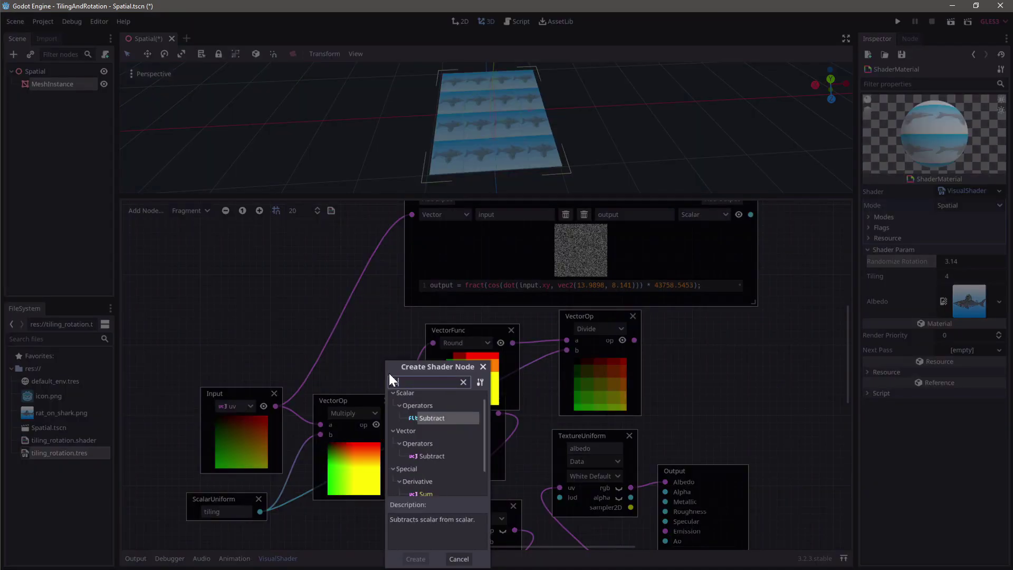
pyautogui.press('Down')
pyautogui.press('Return')
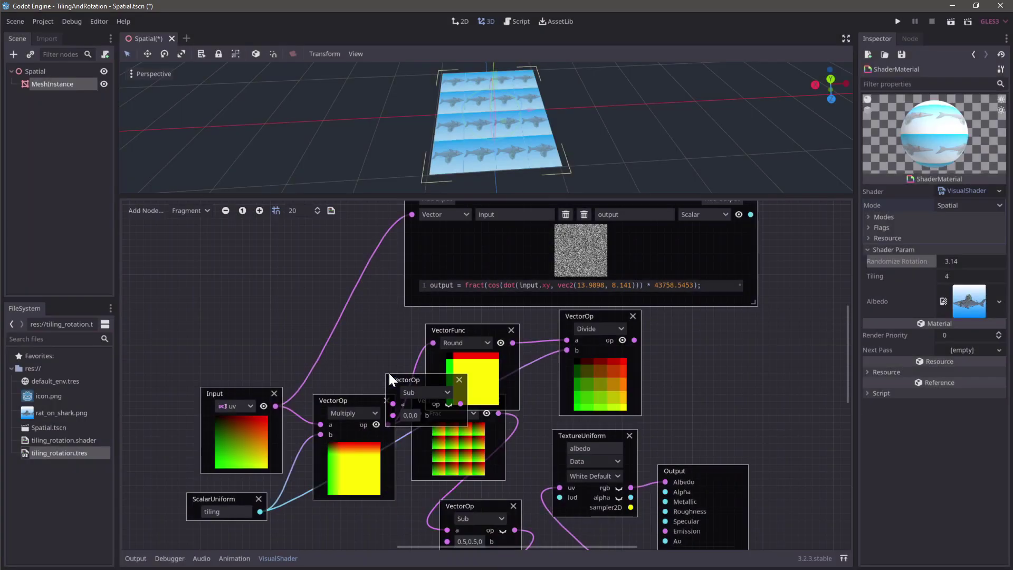
pyautogui.click(407, 416)
pyautogui.write('.5')
pyautogui.press('Tab')
pyautogui.write('.5')
pyautogui.press('Return')
pyautogui.moveTo(463, 398); pyautogui.dragTo(434, 342)
# Feed the Divide node's output into the Expression node's input and move the Expression node beside the rotation uniform
pyautogui.moveTo(663, 380); pyautogui.dragTo(585, 428, button='middle')
pyautogui.moveTo(558, 388); pyautogui.dragTo(333, 262)
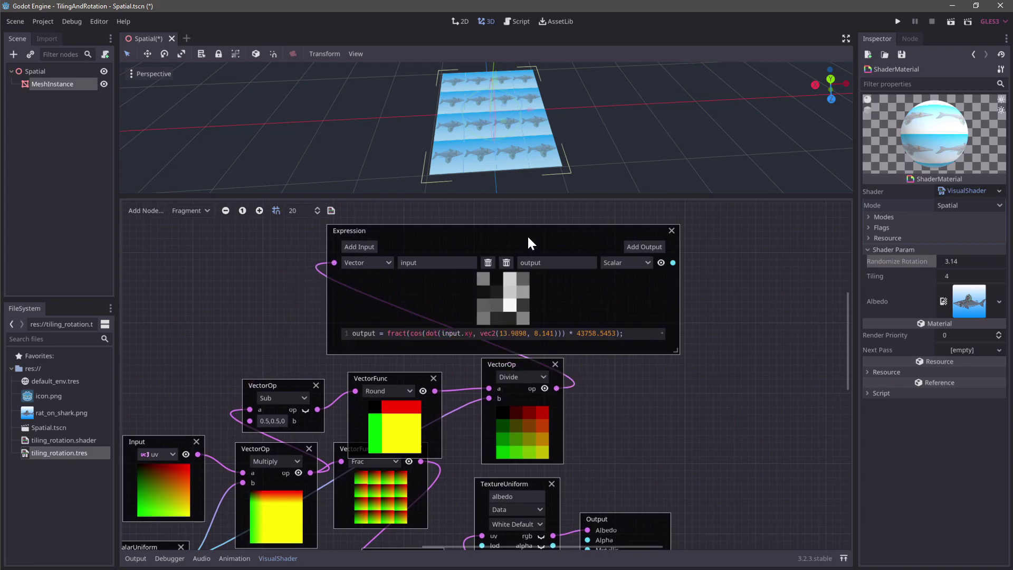
pyautogui.moveTo(505, 242); pyautogui.dragTo(298, 309)
pyautogui.moveTo(393, 279); pyautogui.dragTo(617, 197, button='middle')
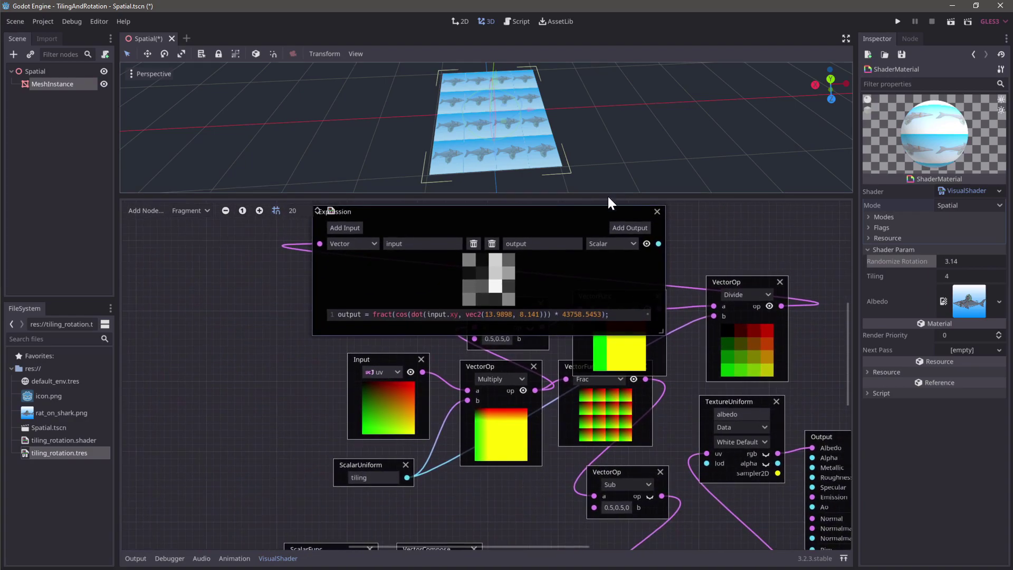
pyautogui.moveTo(510, 221); pyautogui.dragTo(164, 403)
pyautogui.moveTo(429, 472); pyautogui.dragTo(545, 338, button='middle')
pyautogui.moveTo(387, 242); pyautogui.dragTo(210, 434)
pyautogui.moveTo(404, 483); pyautogui.dragTo(593, 425, button='middle')
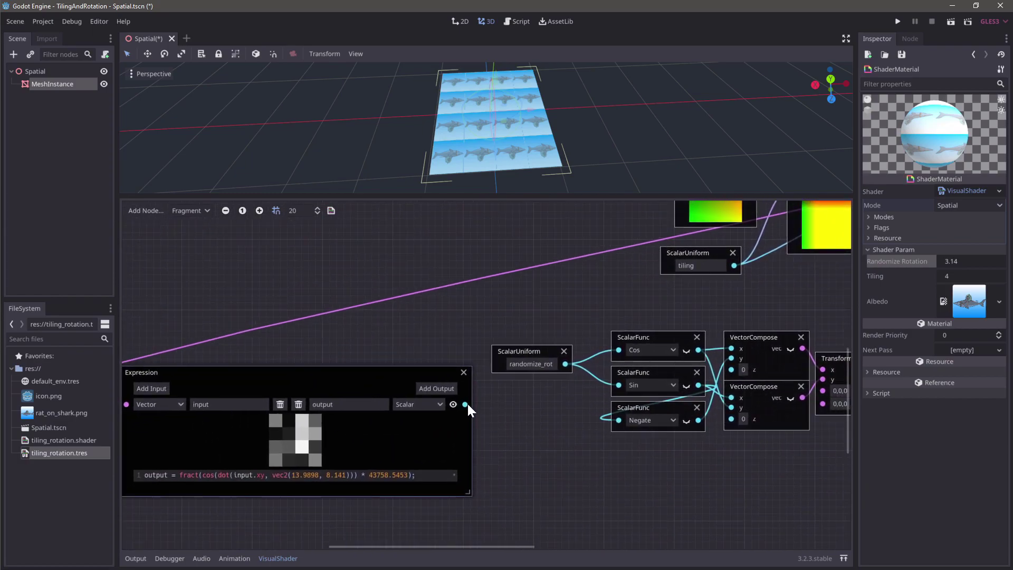
# Add a scalar Multiply node combining the Expression output with the rotation uniform, and feed its result to the Cos and Sin nodes
pyautogui.moveTo(465, 405); pyautogui.dragTo(490, 420)
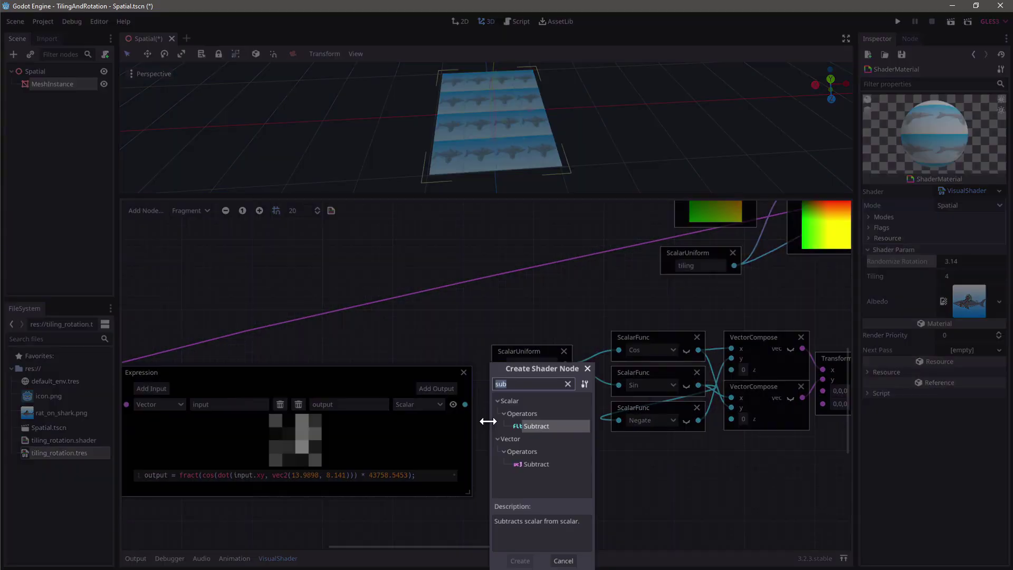
pyautogui.write('mul')
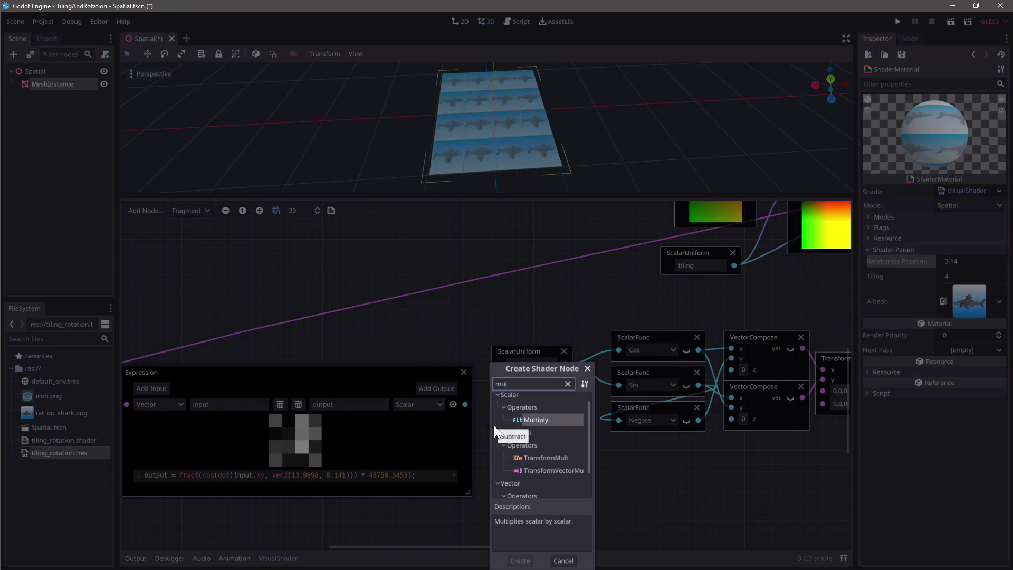
pyautogui.press('Return')
pyautogui.moveTo(565, 364); pyautogui.dragTo(614, 349)
pyautogui.press('Escape')
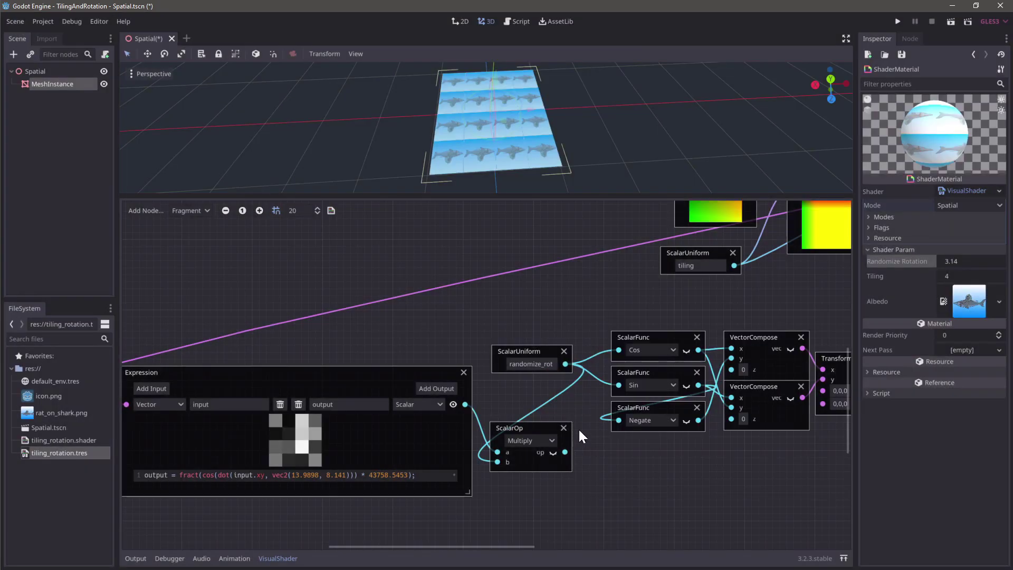
pyautogui.moveTo(565, 452); pyautogui.dragTo(618, 350)
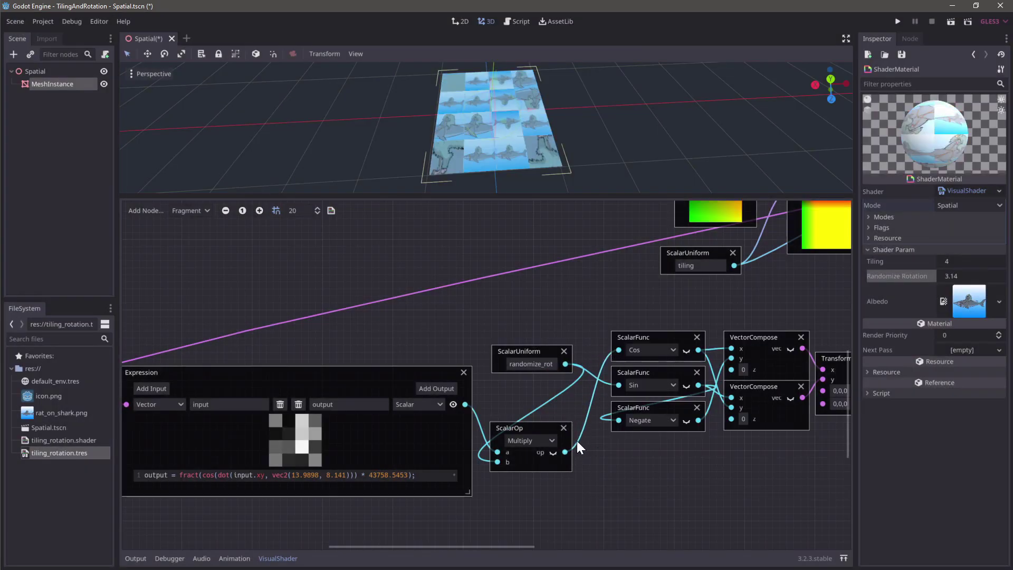
pyautogui.moveTo(565, 451); pyautogui.dragTo(619, 385)
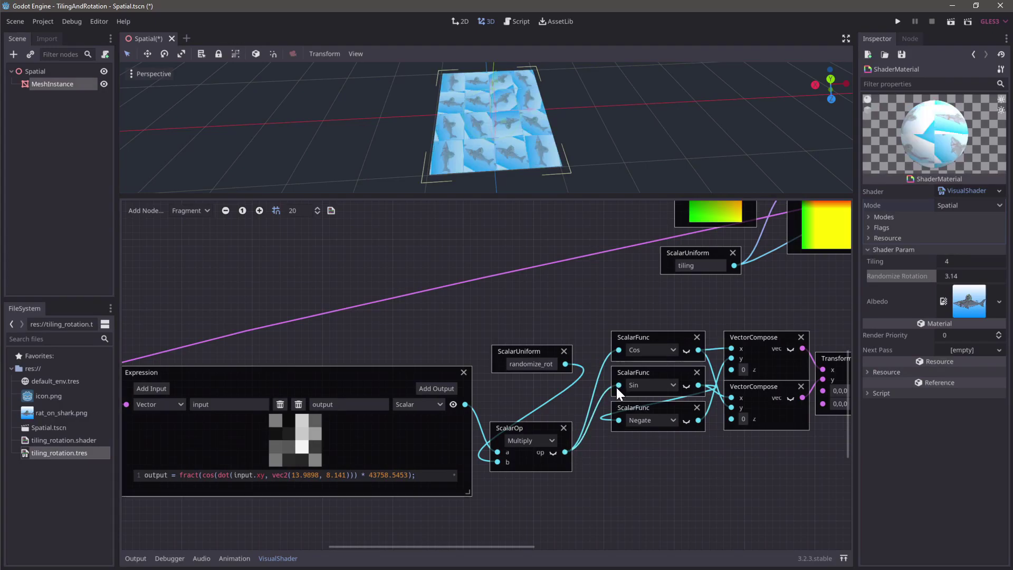
# Enlarge the 3D viewport and test Randomize Rotation at different values, including 0 and 1.257
pyautogui.moveTo(524, 154); pyautogui.dragTo(524, 141, button='middle')
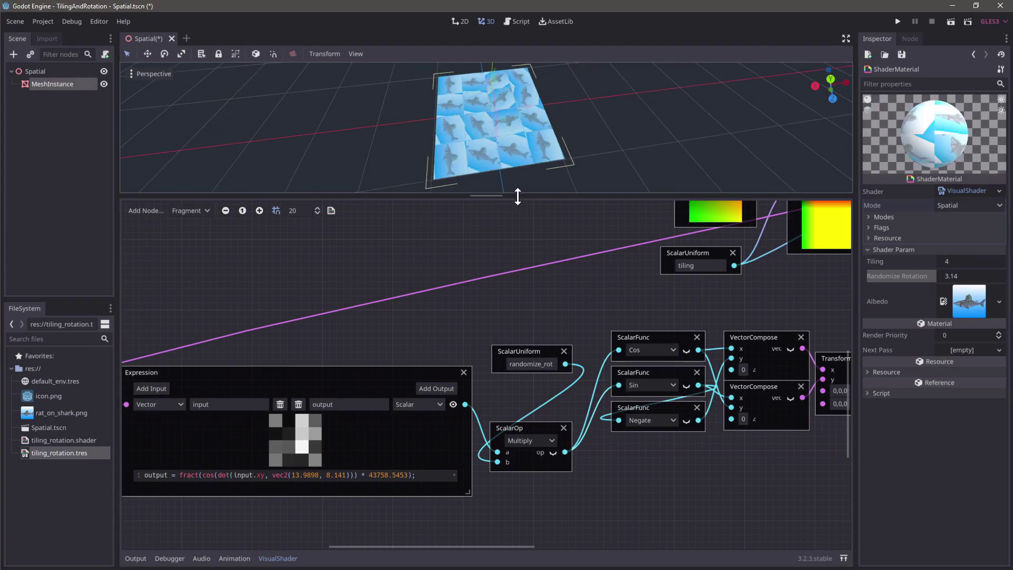
pyautogui.moveTo(516, 195); pyautogui.dragTo(518, 241)
pyautogui.moveTo(947, 280); pyautogui.dragTo(915, 279)
pyautogui.click(959, 278)
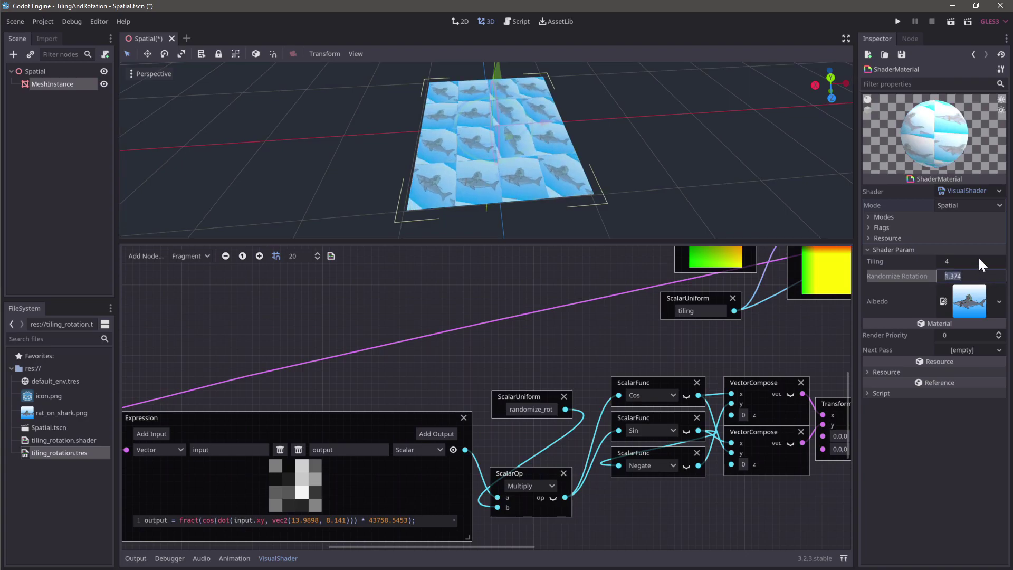
pyautogui.write('0')
pyautogui.press('Return')
pyautogui.moveTo(958, 276)
pyautogui.mouseDown()
pyautogui.moveTo(1002, 276)
pyautogui.moveTo(956, 280)
pyautogui.moveTo(966, 278)
pyautogui.mouseUp()
# Move the Expression node aside and add a scalar Subtract node on its output, subtracting 0.5
pyautogui.moveTo(408, 387); pyautogui.dragTo(433, 338, button='middle')
pyautogui.moveTo(432, 366); pyautogui.dragTo(342, 369)
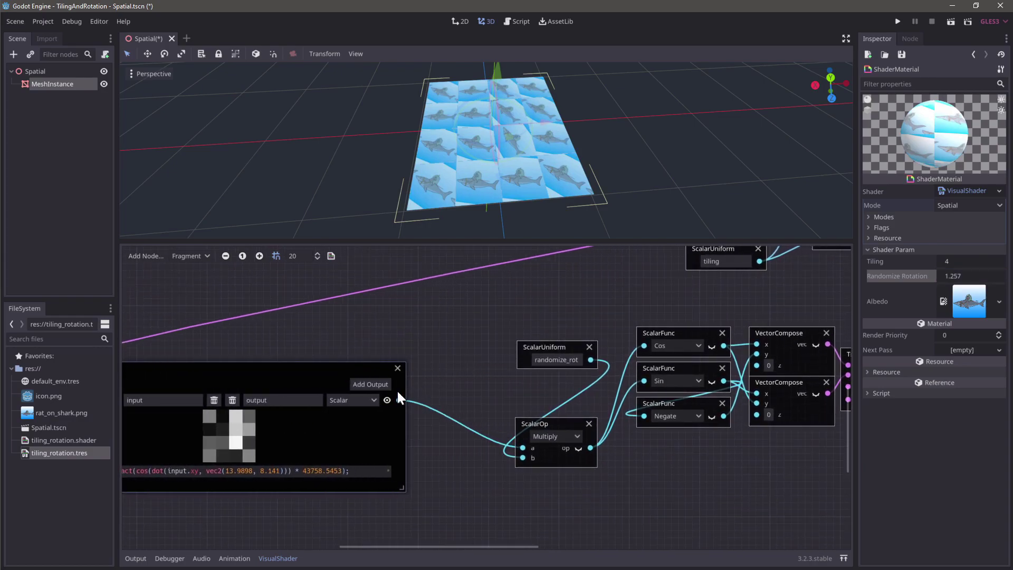
pyautogui.moveTo(466, 398); pyautogui.dragTo(473, 407, button='middle')
pyautogui.moveTo(417, 398); pyautogui.dragTo(422, 381)
pyautogui.write('sub')
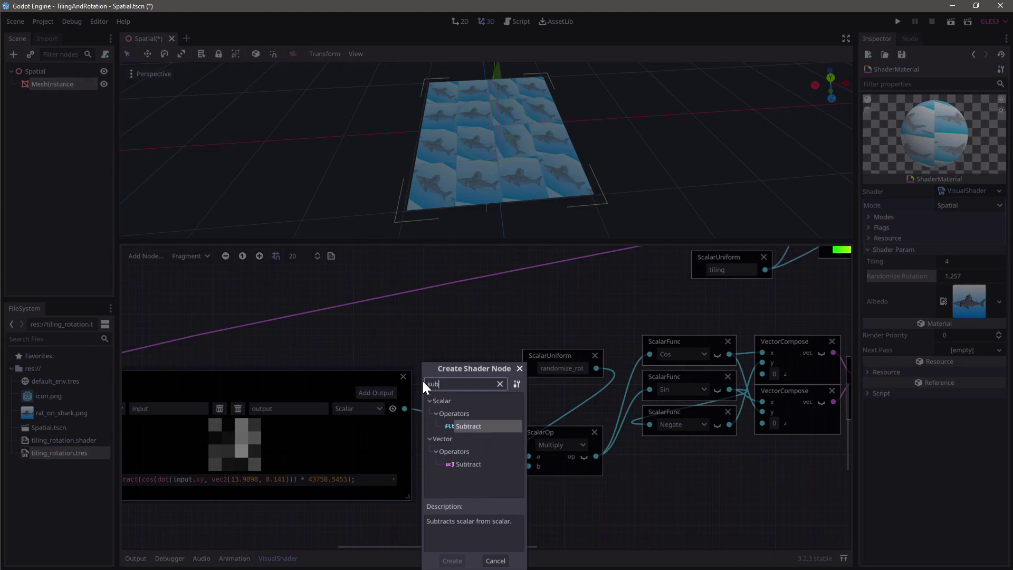
pyautogui.press('Return')
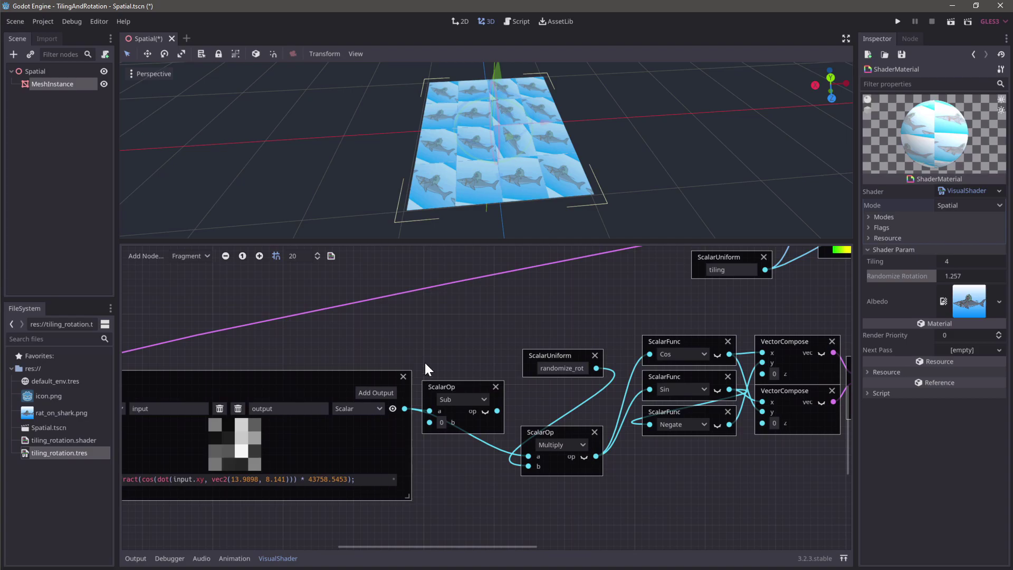
pyautogui.click(447, 423)
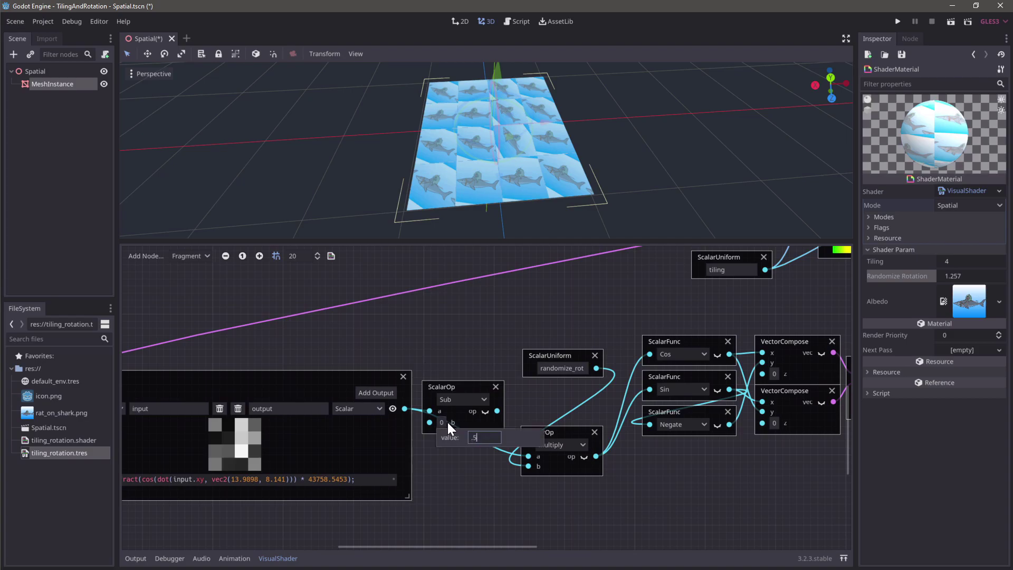
pyautogui.press('Return')
# Double the Subtract output with a previewed scalar Multiply node set to 2, and feed it into the rotation Multiply node's first input
pyautogui.moveTo(486, 418); pyautogui.dragTo(445, 444)
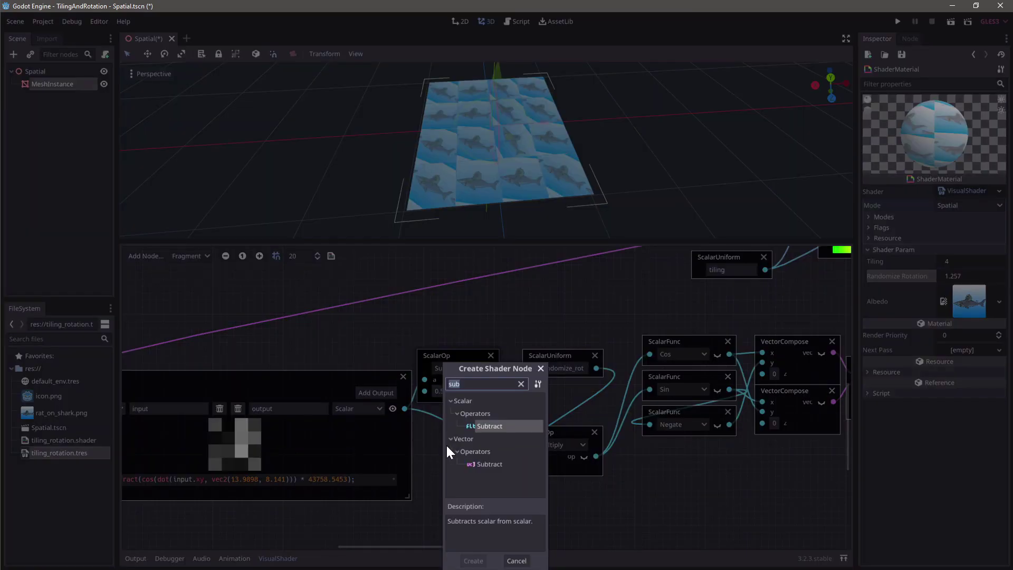
pyautogui.write('mul')
pyautogui.doubleClick(492, 416)
pyautogui.doubleClick(462, 485)
pyautogui.write('2')
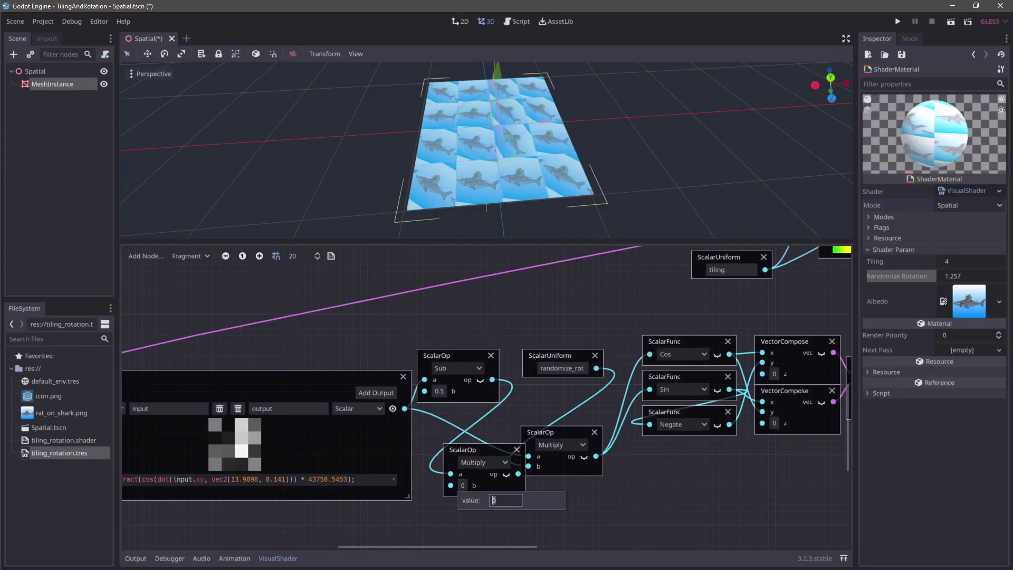
pyautogui.click(506, 473)
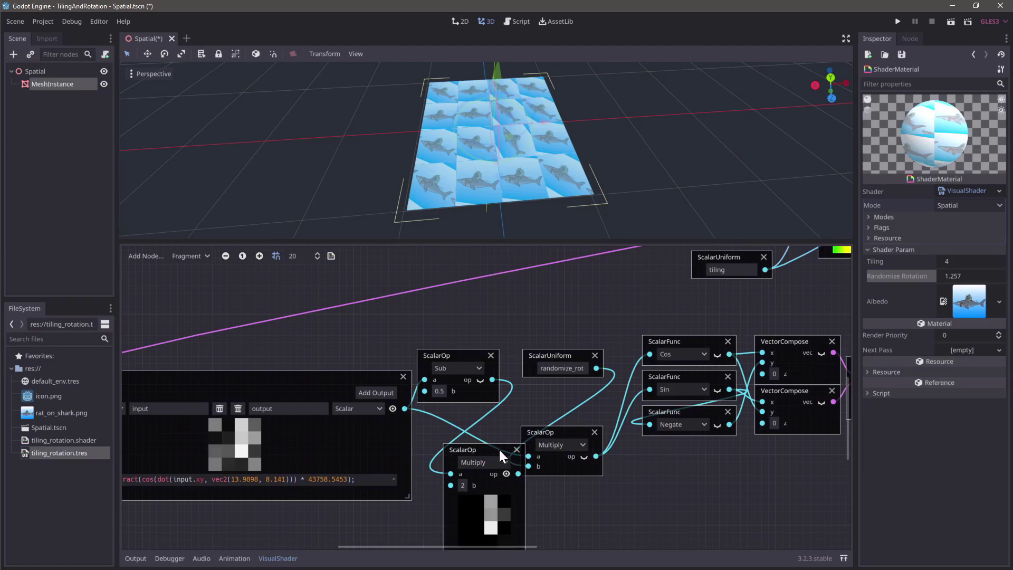
pyautogui.moveTo(499, 449); pyautogui.dragTo(476, 441)
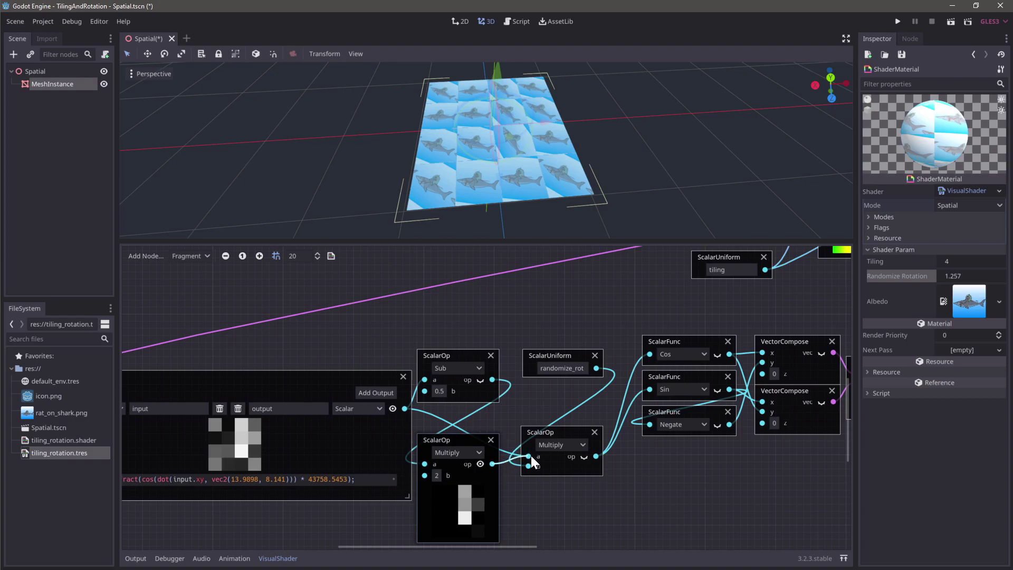
pyautogui.moveTo(531, 454); pyautogui.dragTo(531, 455)
# Test Randomize Rotation at values up to 0.657 and reset it to 0
pyautogui.click(957, 277)
pyautogui.write('0')
pyautogui.moveTo(957, 278); pyautogui.dragTo(983, 278)
pyautogui.click(961, 274)
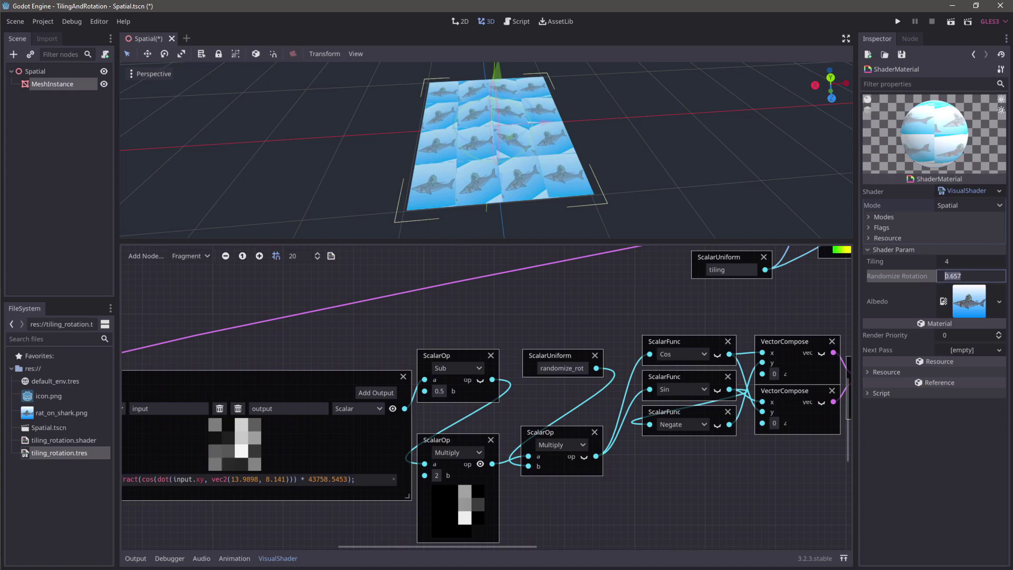
pyautogui.write('0')
pyautogui.press('Return')
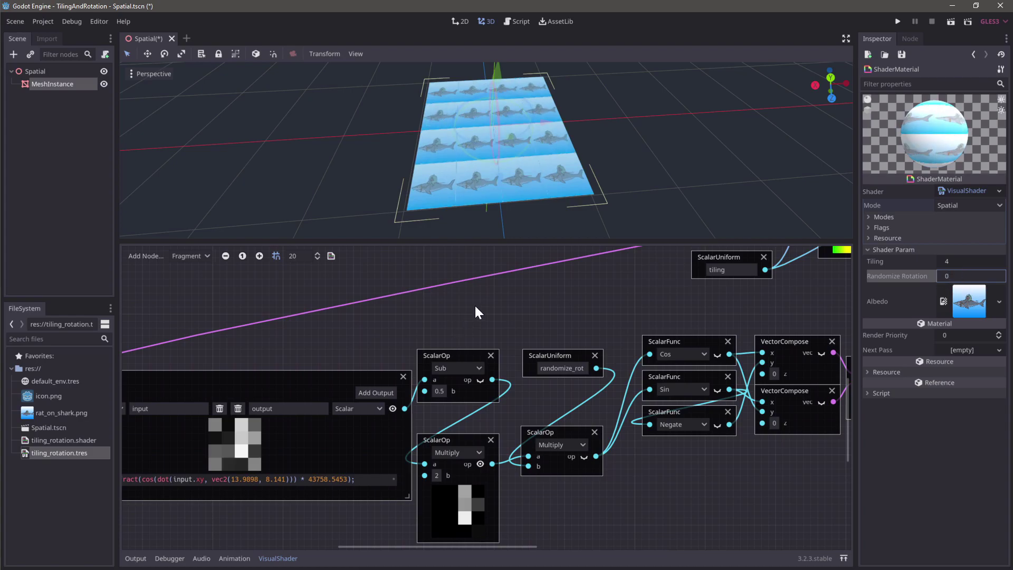
# Inspect the plane up close while raising Randomize Rotation to 1.36
pyautogui.moveTo(474, 305); pyautogui.dragTo(315, 338, button='middle')
pyautogui.moveTo(444, 311); pyautogui.dragTo(508, 303, button='middle')
pyautogui.hscroll(6, 476, 327)
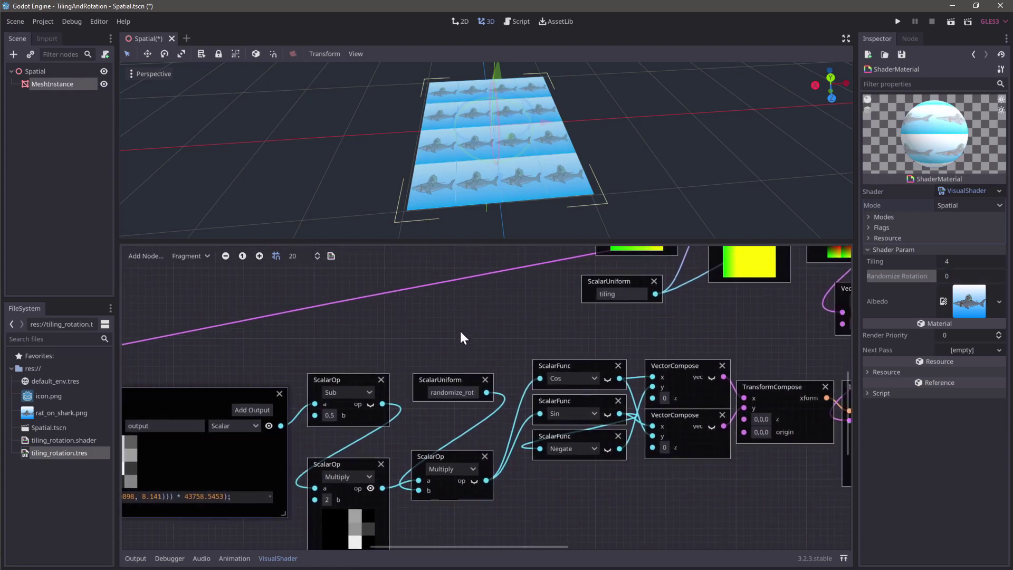
pyautogui.scroll(2, 423, 342)
pyautogui.scroll(6, 352, 198)
pyautogui.moveTo(352, 199); pyautogui.dragTo(536, 202, button='middle')
pyautogui.scroll(10, 374, 204)
pyautogui.scroll(-6, 376, 205)
pyautogui.moveTo(959, 279); pyautogui.dragTo(850, 275)
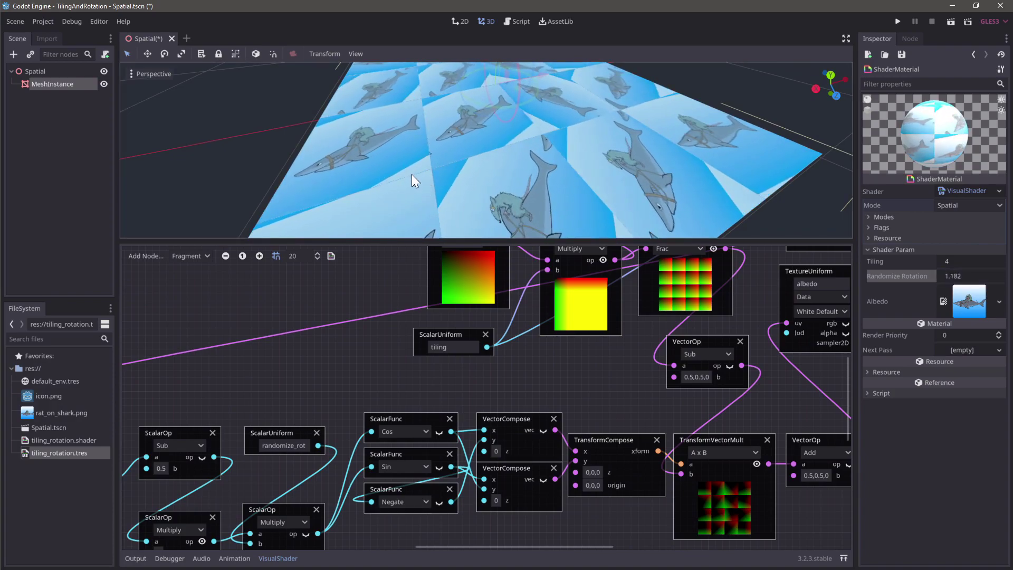
pyautogui.moveTo(511, 170); pyautogui.dragTo(577, 197, button='middle')
pyautogui.moveTo(970, 282); pyautogui.dragTo(992, 282)
# Examine the rotated shark tiles and the seams between them on the plane from near and far
pyautogui.moveTo(433, 169); pyautogui.dragTo(542, 156, button='middle')
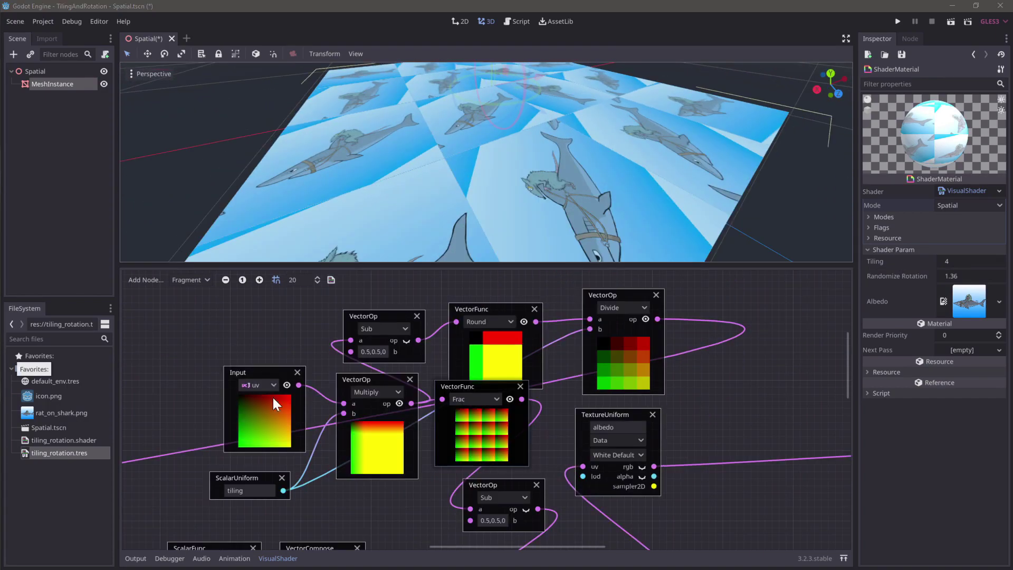
pyautogui.moveTo(574, 160); pyautogui.dragTo(607, 179, button='middle')
pyautogui.moveTo(441, 202); pyautogui.dragTo(459, 190, button='middle')
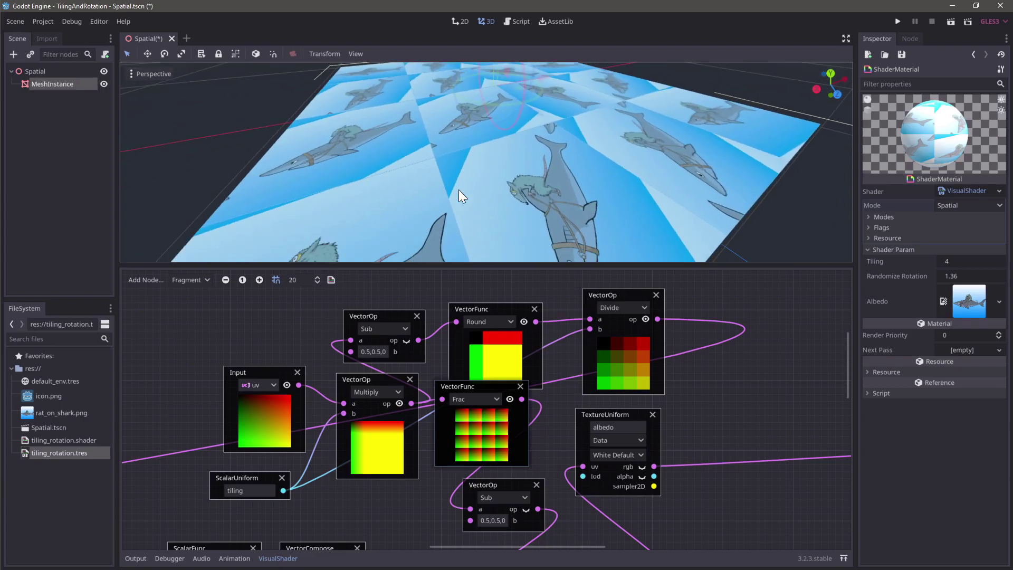
pyautogui.scroll(3, 432, 193)
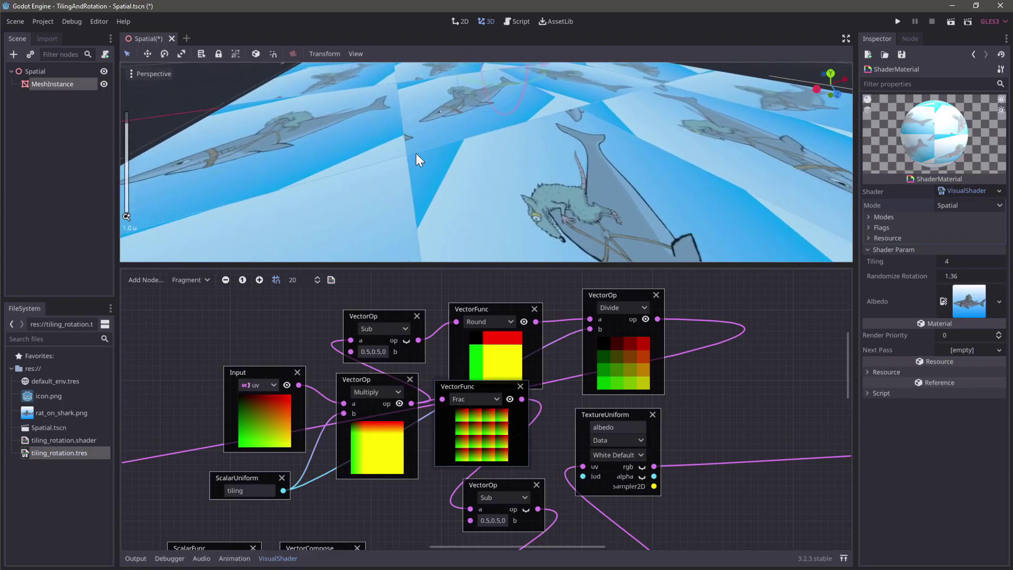
pyautogui.moveTo(403, 175); pyautogui.dragTo(521, 156, button='middle')
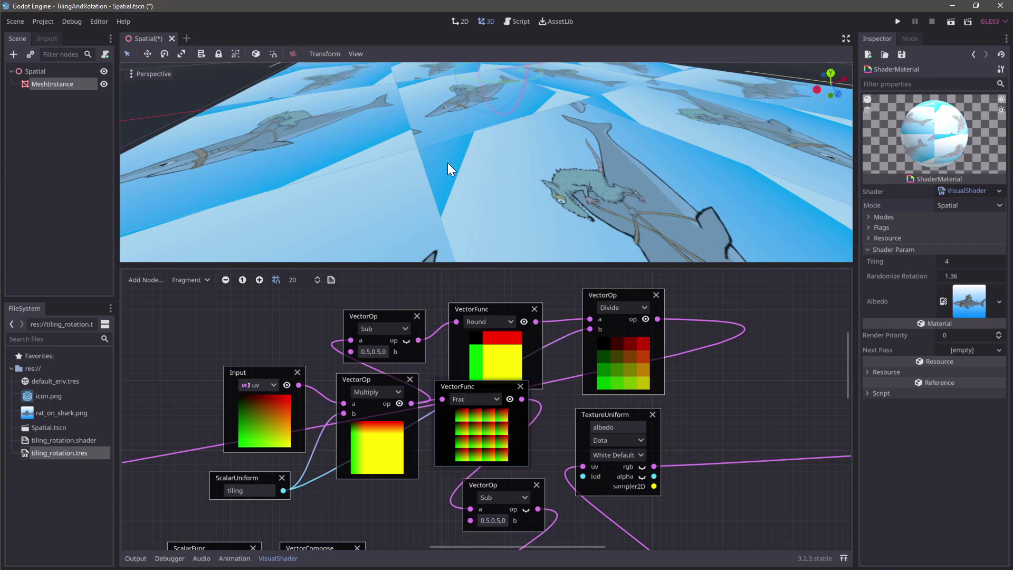
pyautogui.scroll(-10, 442, 158)
pyautogui.moveTo(433, 185)
pyautogui.mouseDown(button='middle')
pyautogui.moveTo(429, 176)
pyautogui.moveTo(434, 210)
pyautogui.moveTo(426, 176)
pyautogui.moveTo(443, 198)
pyautogui.moveTo(426, 185)
pyautogui.moveTo(417, 154)
pyautogui.moveTo(432, 195)
pyautogui.moveTo(449, 191)
pyautogui.mouseUp(button='middle')
pyautogui.scroll(-4, 430, 176)
pyautogui.scroll(6, 423, 167)
pyautogui.scroll(4, 425, 181)
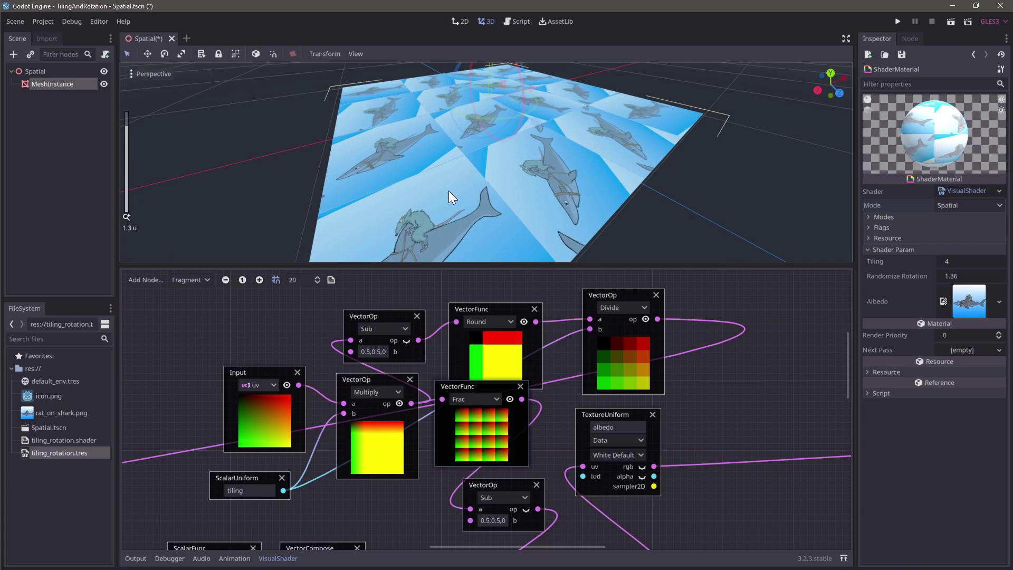
pyautogui.scroll(3, 454, 188)
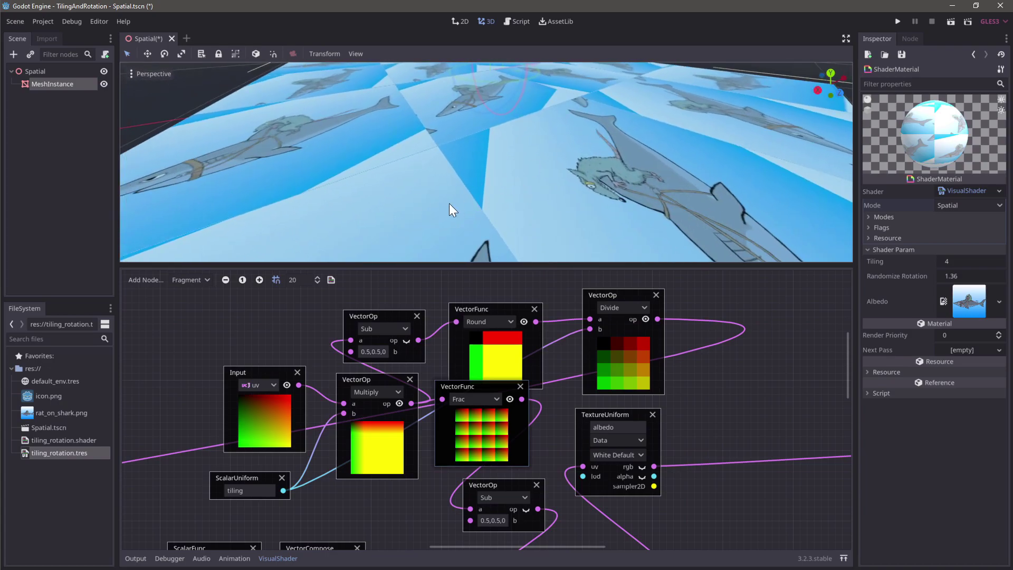
# Examine the thin seam lines between the rotated tiles from near and far, and check the albedo TextureUniform's lod input
pyautogui.scroll(-3, 445, 201)
pyautogui.scroll(2, 509, 188)
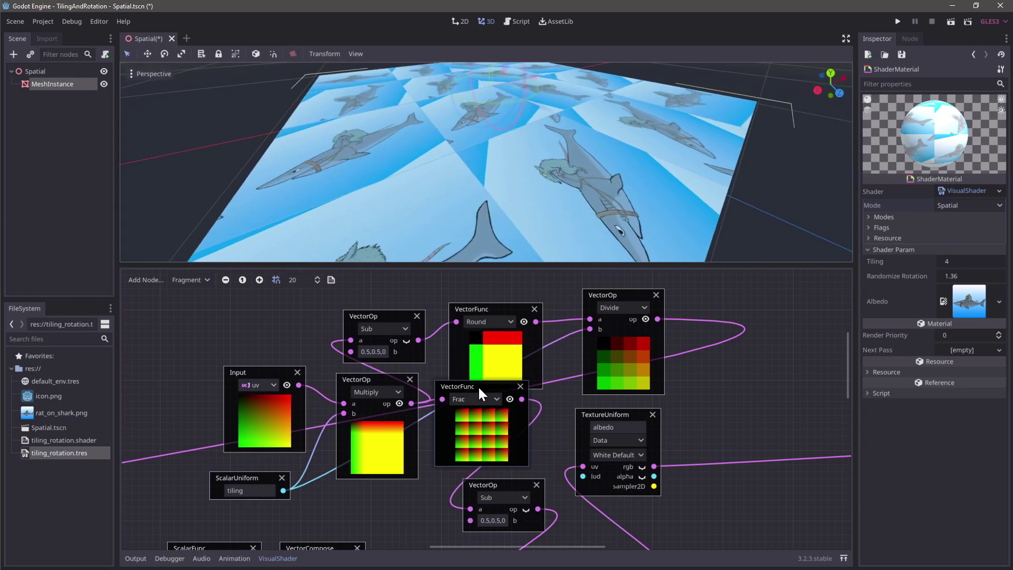
pyautogui.moveTo(478, 385); pyautogui.dragTo(479, 381)
pyautogui.scroll(2, 512, 216)
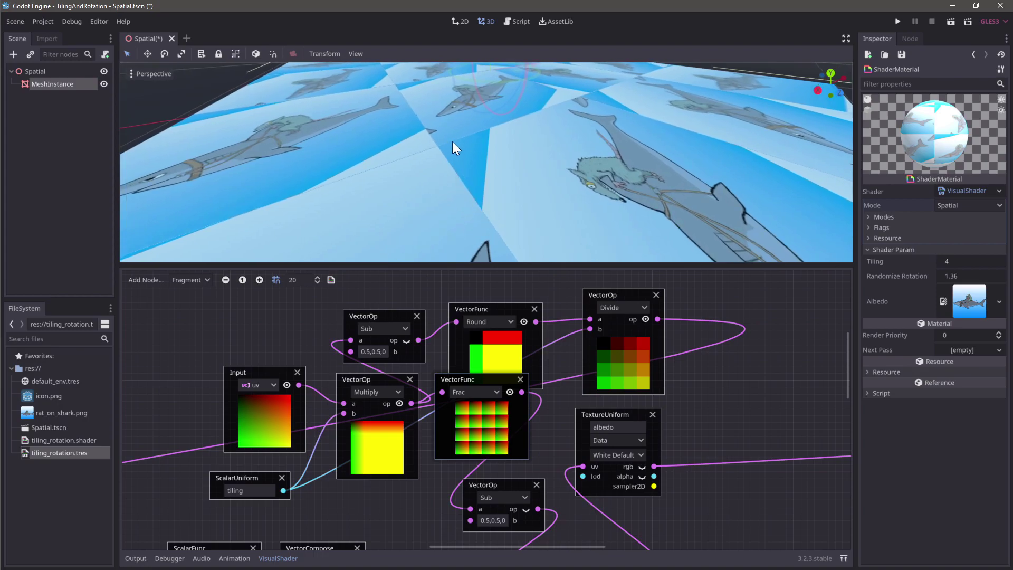
pyautogui.scroll(-2, 401, 157)
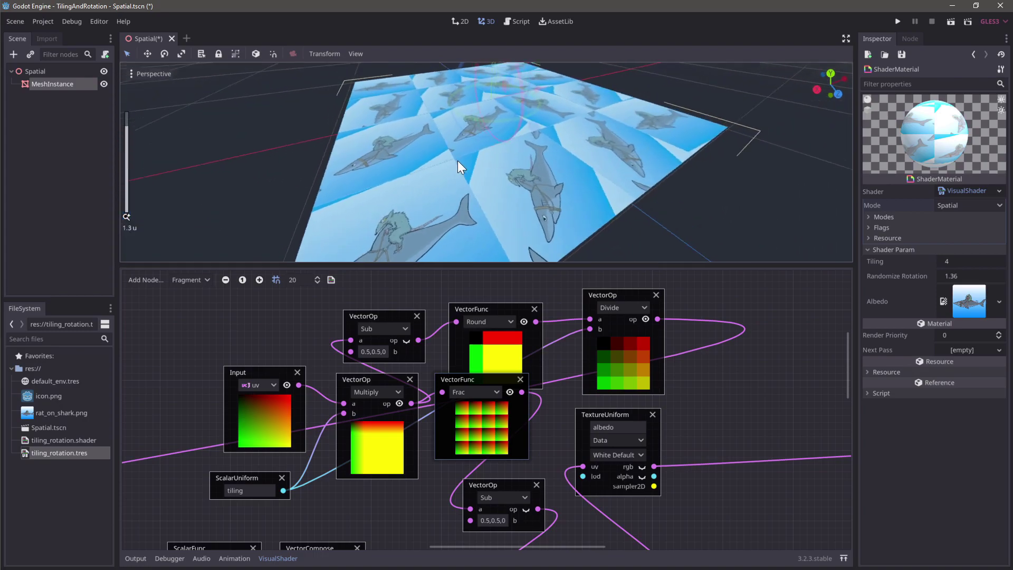
pyautogui.moveTo(451, 160); pyautogui.dragTo(485, 164, button='middle')
pyautogui.moveTo(716, 311); pyautogui.dragTo(529, 319, button='middle')
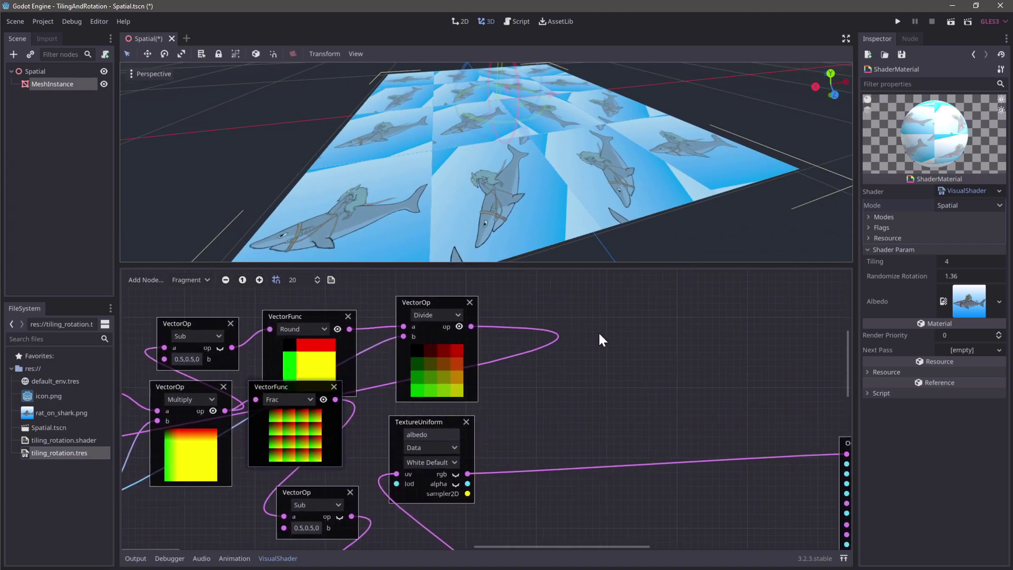
pyautogui.click(395, 482)
pyautogui.click(390, 482)
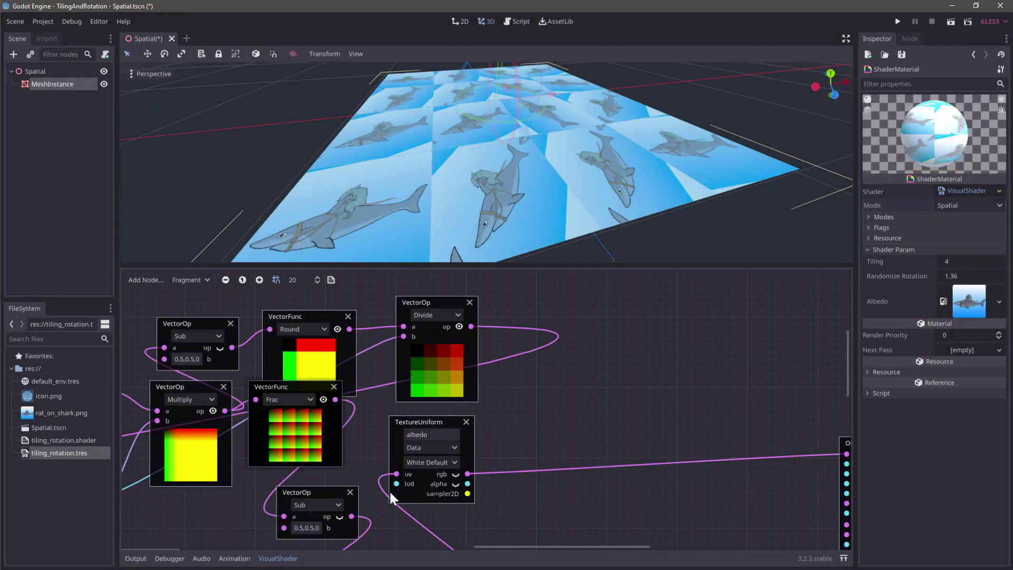
# Bring the mip-level Expression node up between the albedo TextureUniform and the Output node, making room for it beside Output
pyautogui.moveTo(572, 406); pyautogui.dragTo(665, 428, button='middle')
pyautogui.moveTo(326, 303); pyautogui.dragTo(472, 280, button='middle')
pyautogui.moveTo(675, 340)
pyautogui.mouseDown(button='middle')
pyautogui.moveTo(607, 335)
pyautogui.moveTo(607, 351)
pyautogui.moveTo(477, 311)
pyautogui.mouseUp(button='middle')
pyautogui.moveTo(623, 397)
pyautogui.mouseDown(button='middle')
pyautogui.moveTo(535, 334)
pyautogui.moveTo(478, 269)
pyautogui.mouseUp(button='middle')
pyautogui.moveTo(506, 362)
pyautogui.mouseDown(button='middle')
pyautogui.moveTo(479, 330)
pyautogui.moveTo(500, 260)
pyautogui.mouseUp(button='middle')
pyautogui.moveTo(501, 440)
pyautogui.mouseDown()
pyautogui.moveTo(498, 365)
pyautogui.moveTo(521, 283)
pyautogui.mouseUp()
pyautogui.moveTo(521, 282); pyautogui.dragTo(519, 394, button='middle')
pyautogui.moveTo(515, 412); pyautogui.dragTo(543, 300)
pyautogui.moveTo(543, 300); pyautogui.dragTo(496, 412, button='middle')
pyautogui.moveTo(679, 372); pyautogui.dragTo(749, 366)
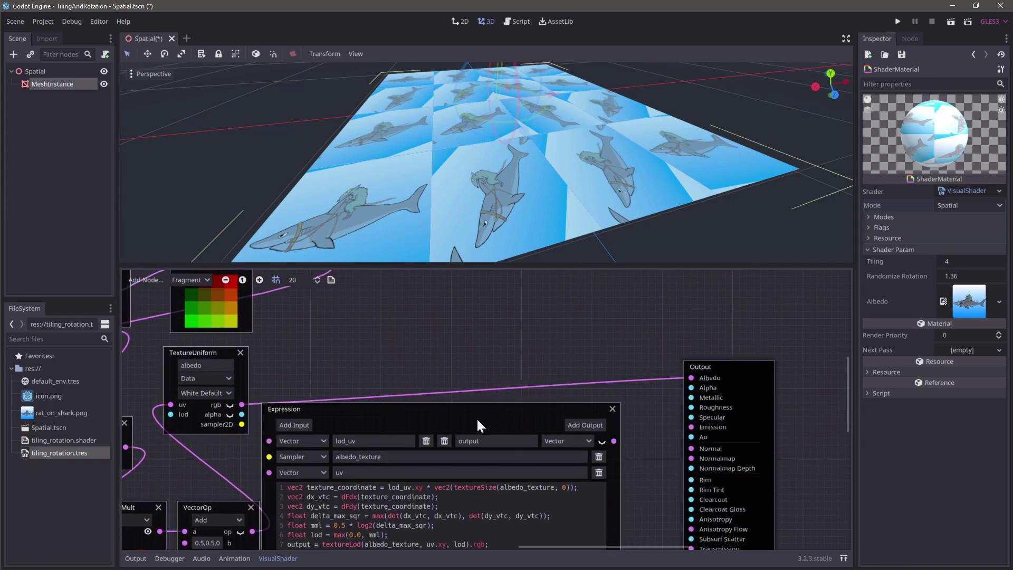
pyautogui.moveTo(477, 418); pyautogui.dragTo(528, 402)
pyautogui.moveTo(414, 377); pyautogui.dragTo(445, 305, button='middle')
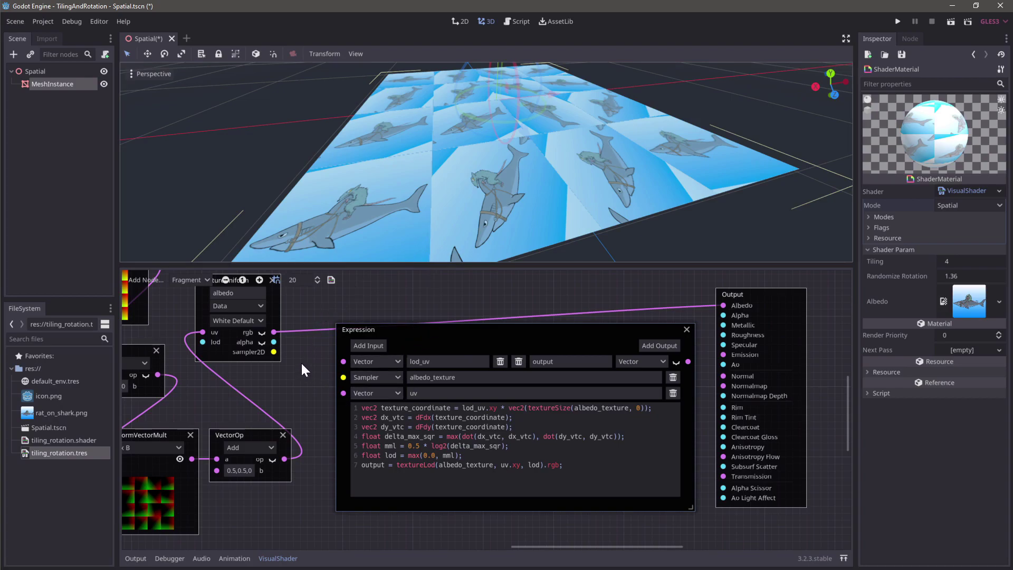
pyautogui.moveTo(310, 348); pyautogui.dragTo(316, 362, button='middle')
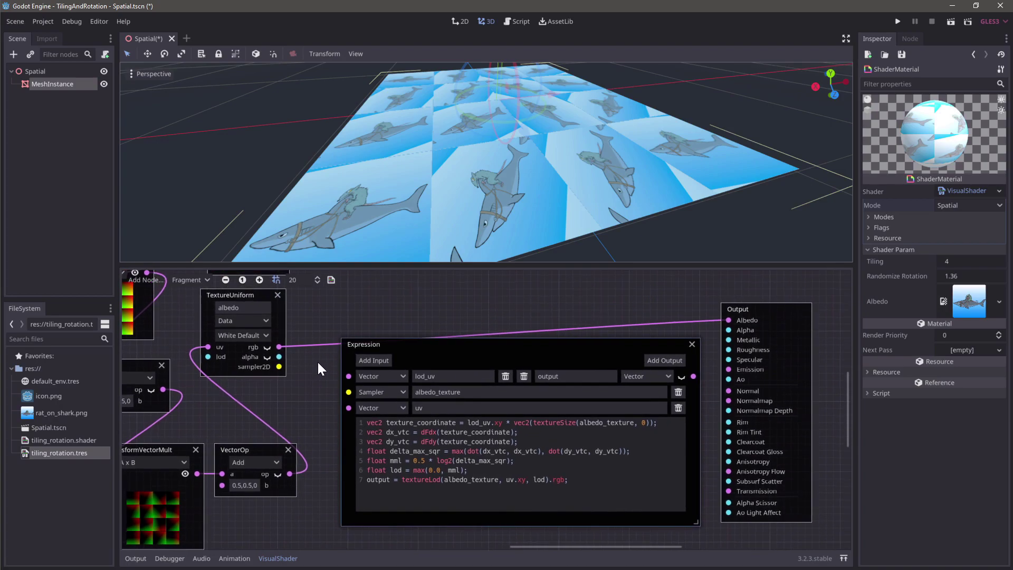
# Connect the albedo TextureUniform's sampler2D to the Expression's albedo_texture input and the final Add node's output to its uv input
pyautogui.moveTo(457, 346); pyautogui.dragTo(450, 339)
pyautogui.moveTo(278, 367); pyautogui.dragTo(341, 384)
pyautogui.moveTo(312, 363); pyautogui.dragTo(343, 379, button='middle')
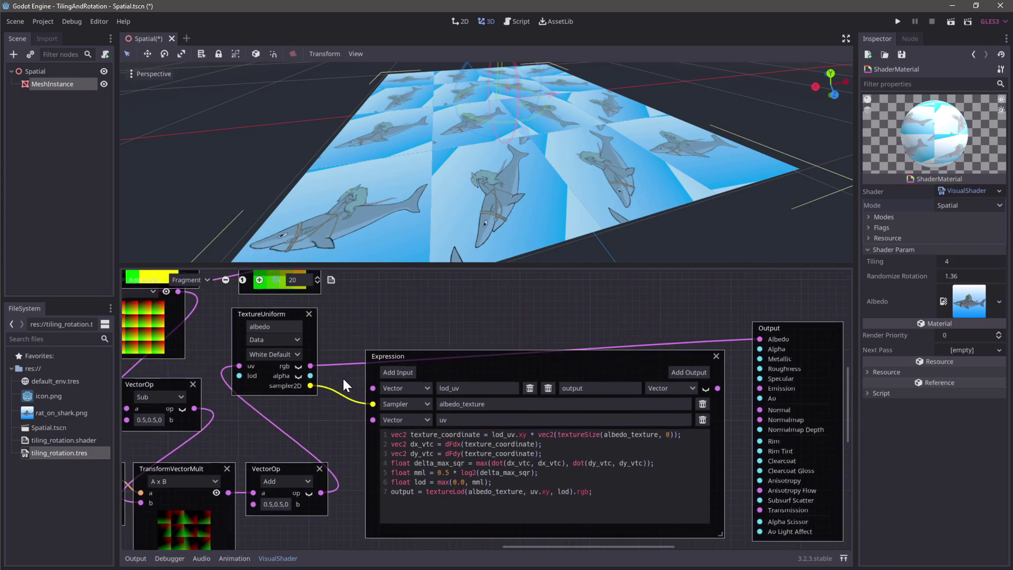
pyautogui.moveTo(323, 491); pyautogui.dragTo(369, 420)
pyautogui.moveTo(329, 415); pyautogui.dragTo(367, 442, button='middle')
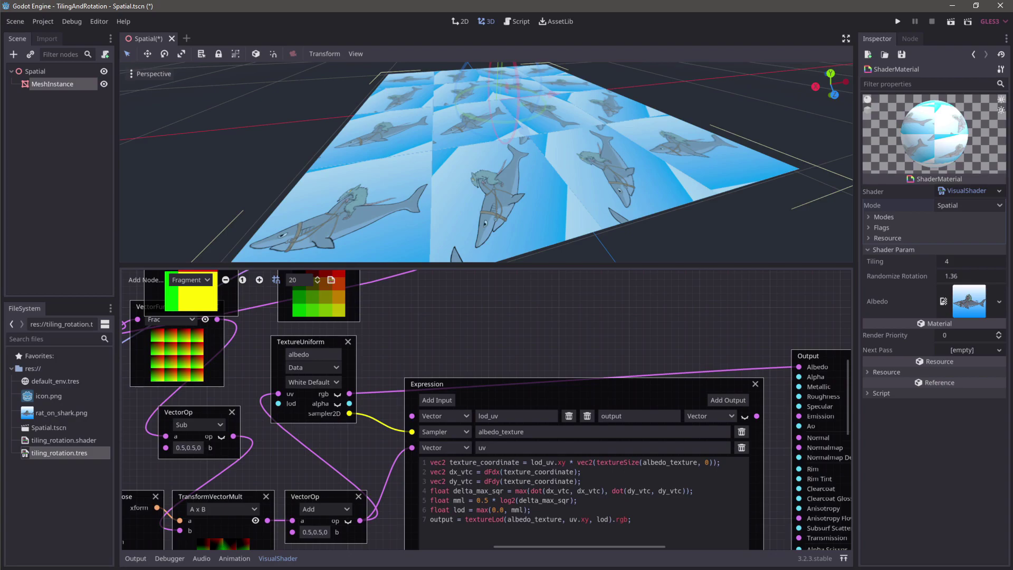
# Connect the UV tiling Multiply output to the Expression's lod_uv input and the Expression's output to Albedo
pyautogui.moveTo(182, 395); pyautogui.dragTo(299, 378, button='middle')
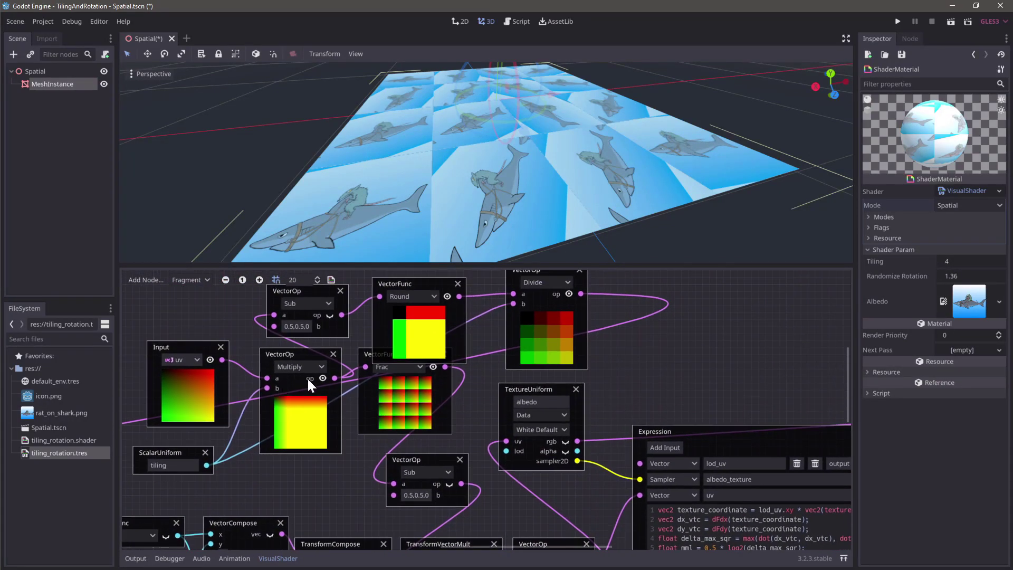
pyautogui.moveTo(334, 377); pyautogui.dragTo(640, 464)
pyautogui.moveTo(839, 405); pyautogui.dragTo(568, 378, button='middle')
pyautogui.moveTo(666, 435); pyautogui.dragTo(708, 386)
# Raise Tiling to 4.492 and Randomize Rotation to 1.567 while inspecting the tile seams on the plane up close and from afar
pyautogui.scroll(3, 379, 174)
pyautogui.moveTo(380, 174); pyautogui.dragTo(515, 168, button='middle')
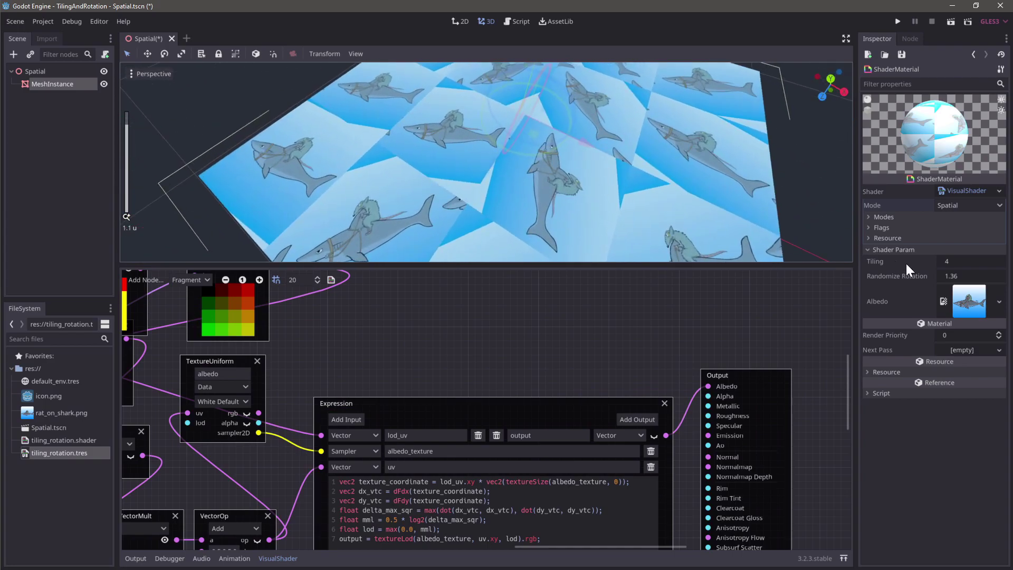
pyautogui.moveTo(958, 260); pyautogui.dragTo(973, 279)
pyautogui.scroll(4, 416, 102)
pyautogui.moveTo(395, 123); pyautogui.dragTo(415, 131, button='middle')
pyautogui.scroll(-3, 438, 122)
pyautogui.scroll(-3, 409, 328)
# Review the complete node graph from the random rotation nodes through to the Expression and Output nodes
pyautogui.moveTo(410, 328); pyautogui.dragTo(277, 362, button='middle')
pyautogui.moveTo(521, 386)
pyautogui.mouseDown(button='middle')
pyautogui.moveTo(379, 390)
pyautogui.moveTo(553, 365)
pyautogui.mouseUp(button='middle')
pyautogui.moveTo(306, 383)
pyautogui.mouseDown(button='middle')
pyautogui.moveTo(442, 366)
pyautogui.moveTo(360, 375)
pyautogui.mouseUp(button='middle')
pyautogui.hscroll(5, 275, 382)
pyautogui.scroll(1, 274, 382)
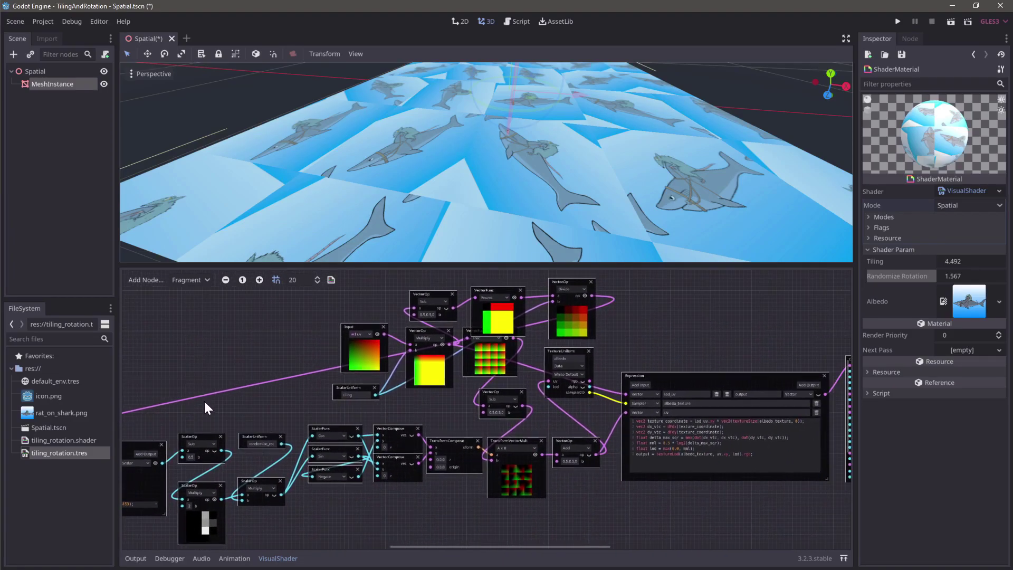
# Open tiling_rotation.shader in an enlarged code editor and review its mip_map_level and fragment functions
pyautogui.click(61, 439)
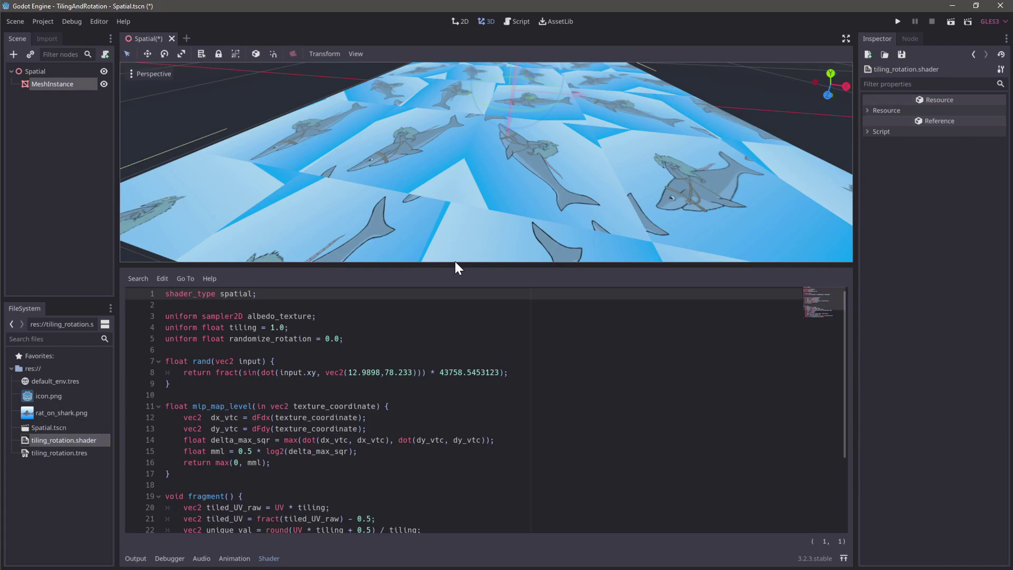
pyautogui.moveTo(455, 262); pyautogui.dragTo(475, 144)
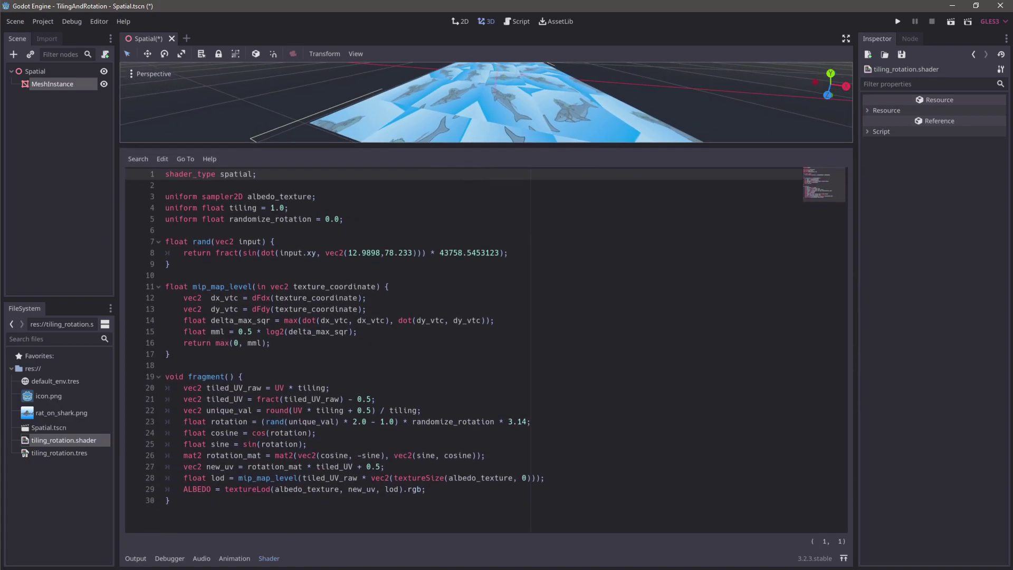
pyautogui.moveTo(165, 242); pyautogui.dragTo(170, 354)
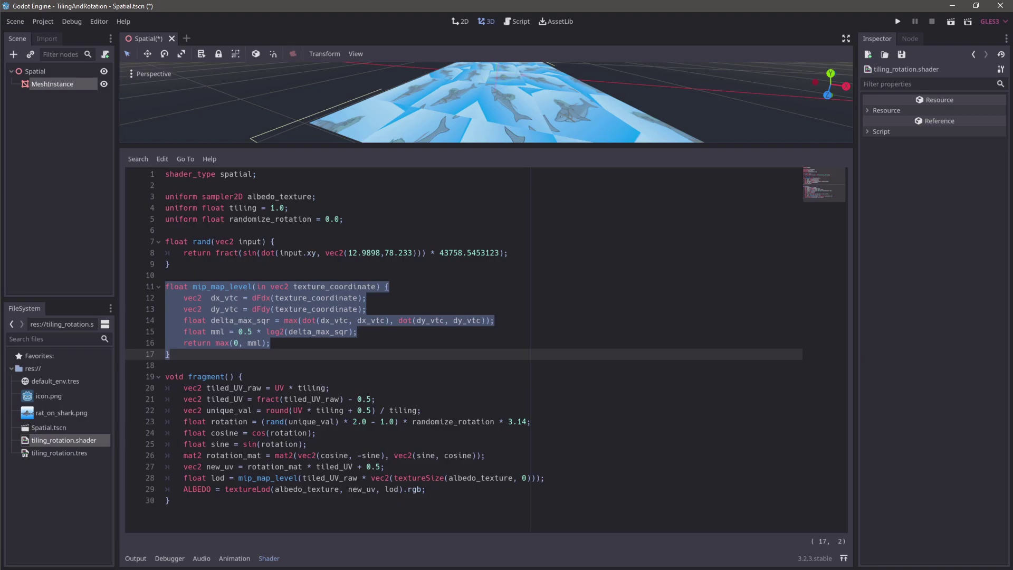
pyautogui.click(193, 388)
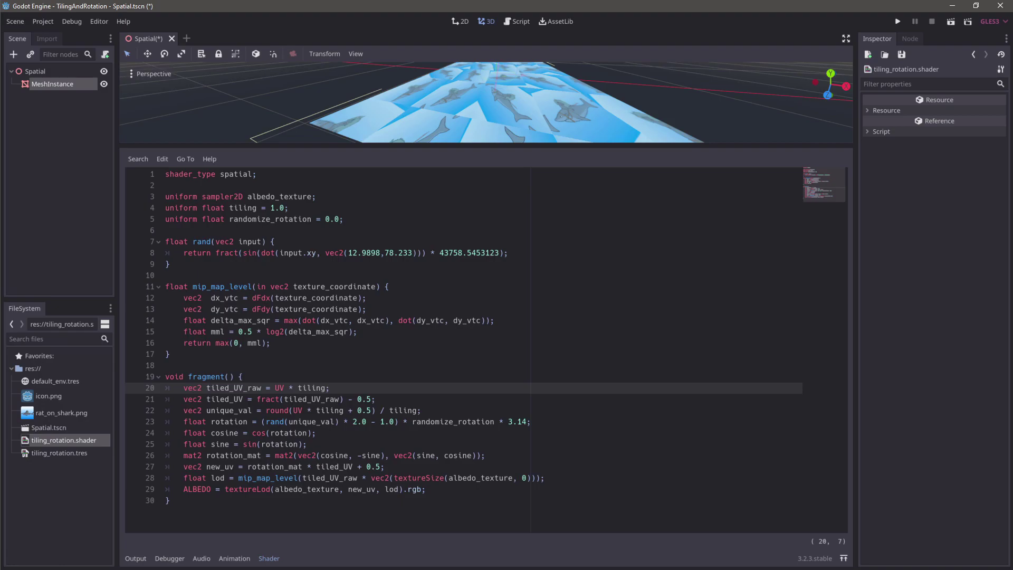
pyautogui.click(171, 501)
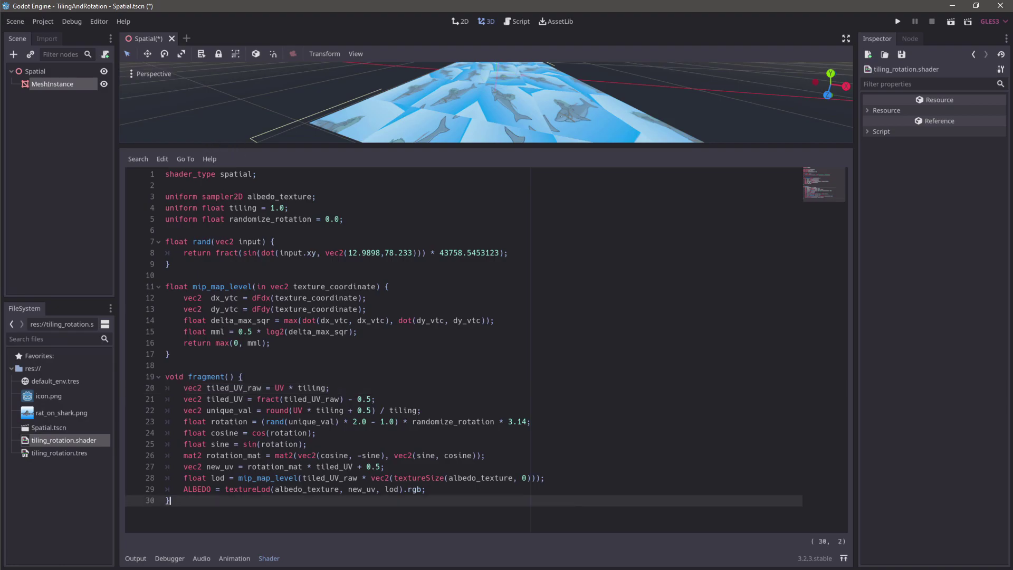